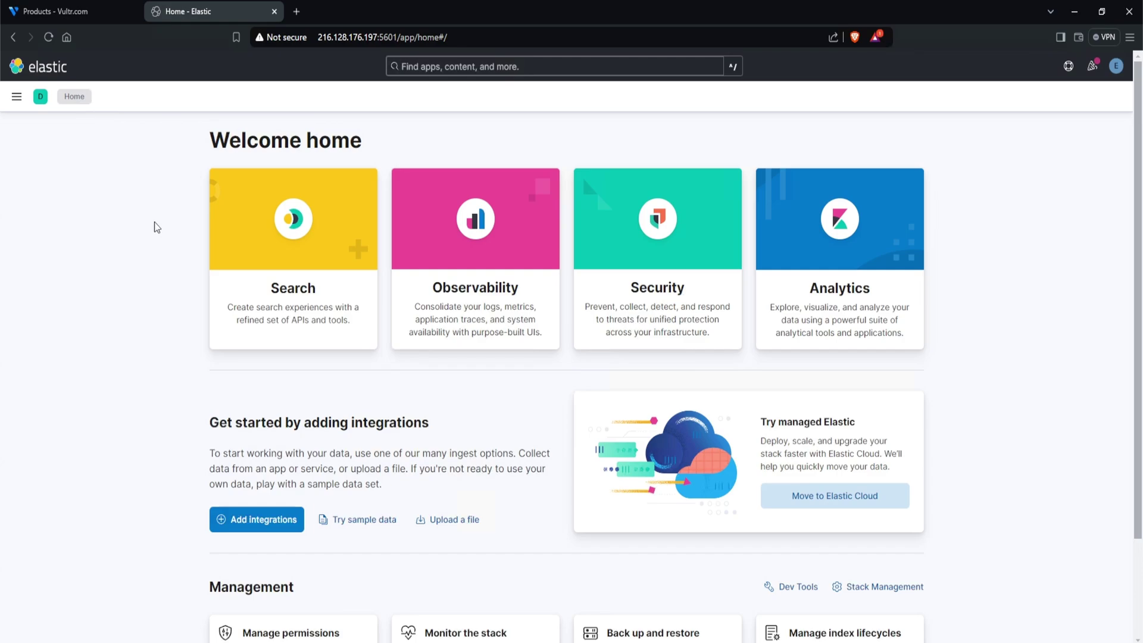
Start a new map, then open Discover in a new tab
{"action": "left_click", "coordinate": [18, 97]}
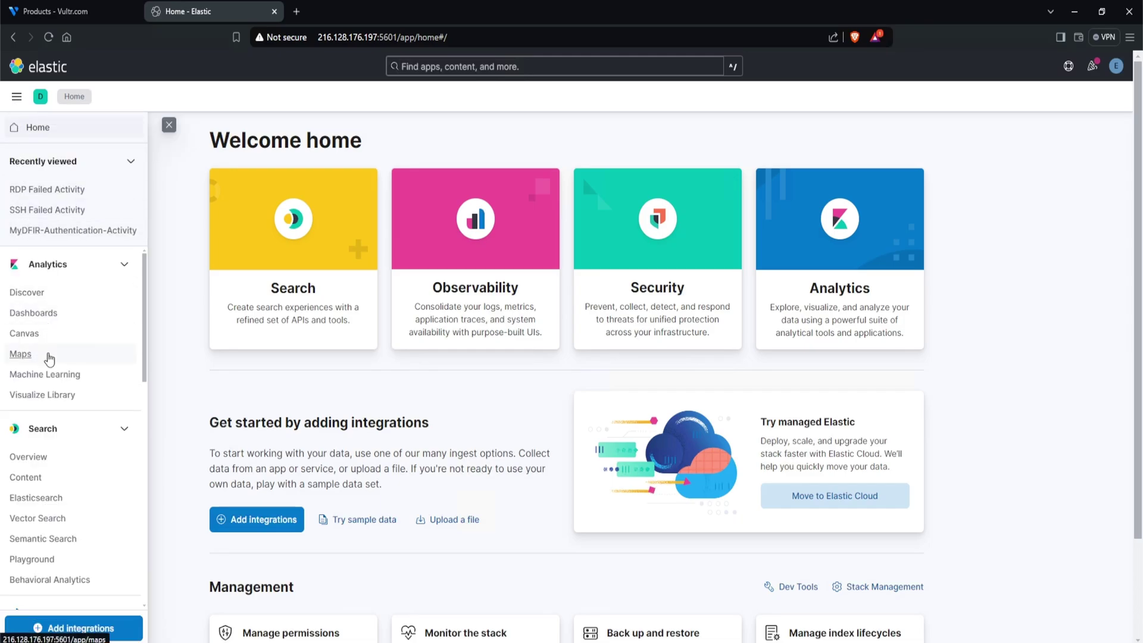
{"action": "left_click", "coordinate": [20, 354]}
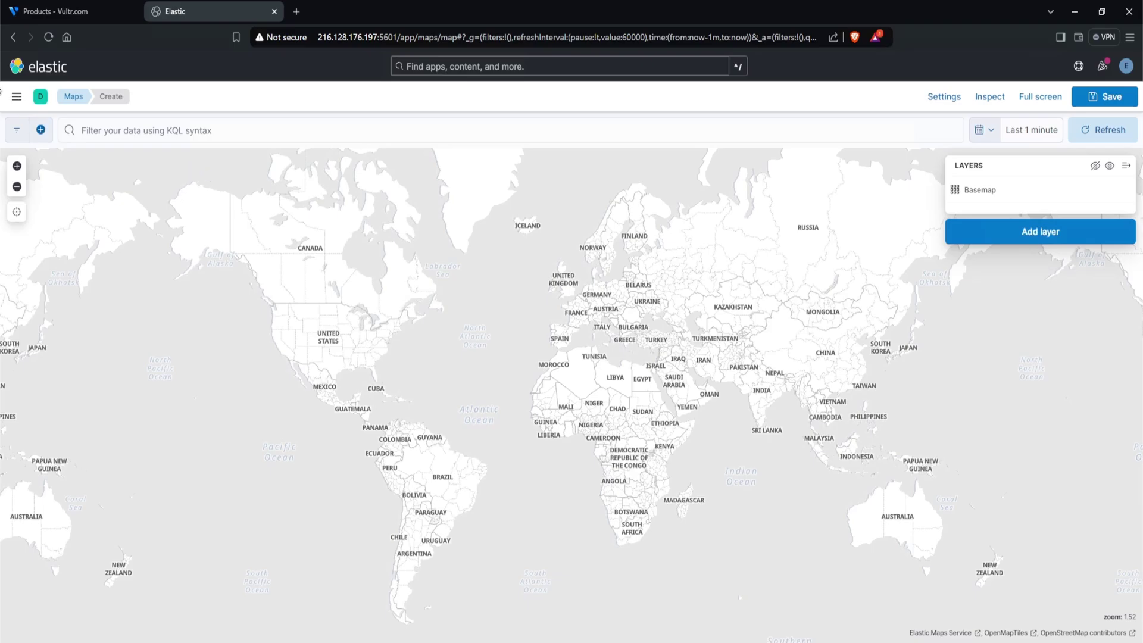
{"action": "left_click", "coordinate": [17, 97]}
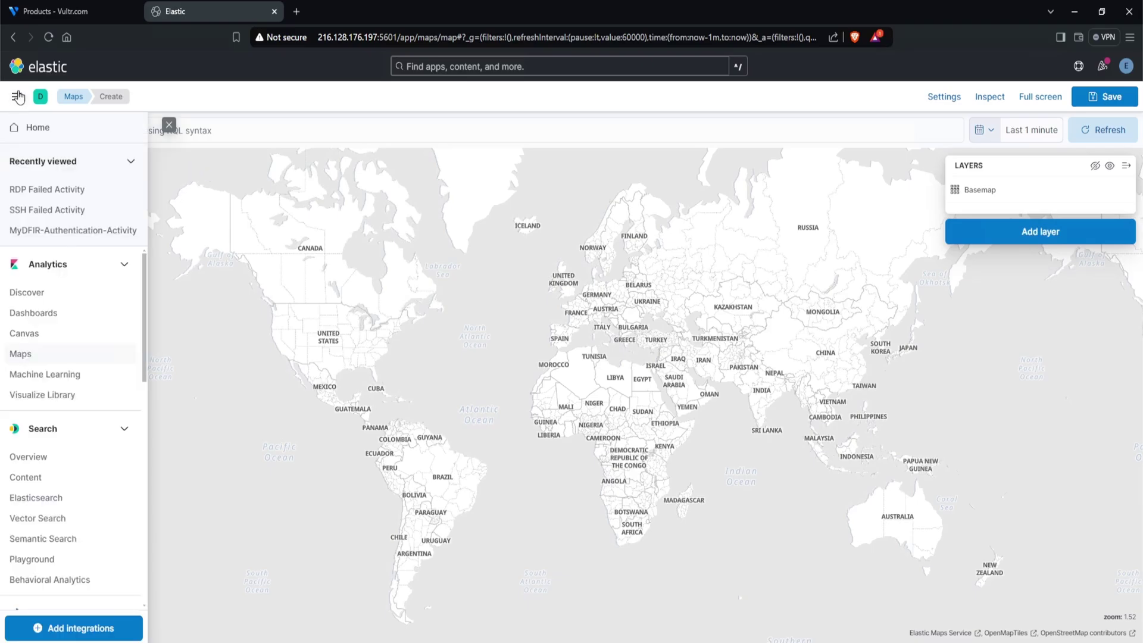
{"action": "left_click", "coordinate": [33, 293]}
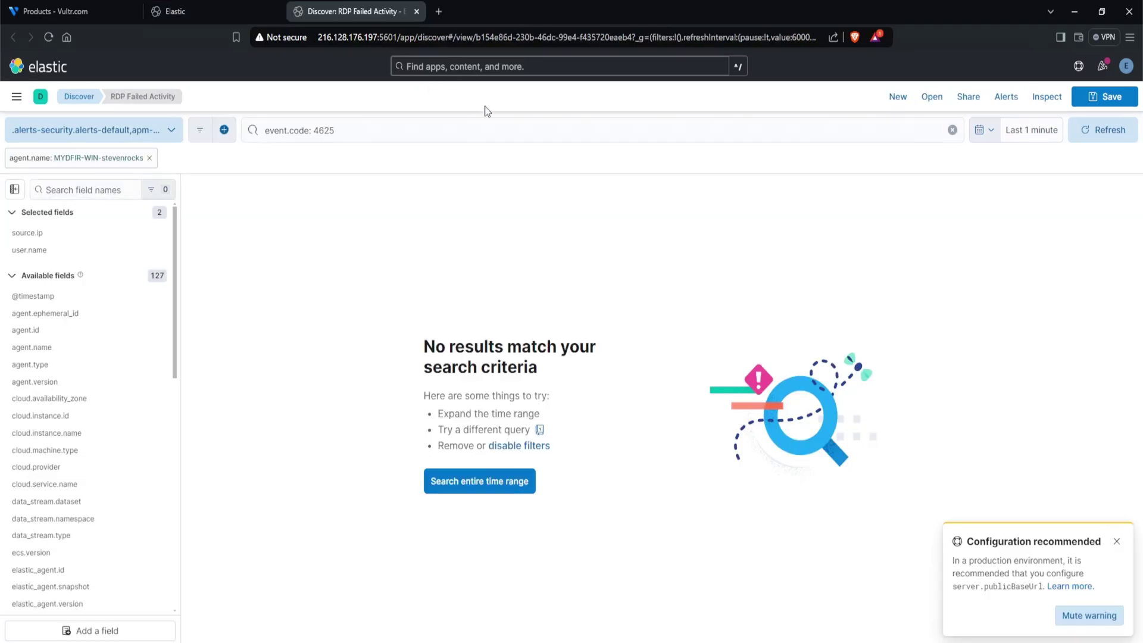
Load the RDP Failed Activity saved search over the last 7 days and select its event.code: 4625 query
{"action": "left_click", "coordinate": [932, 100]}
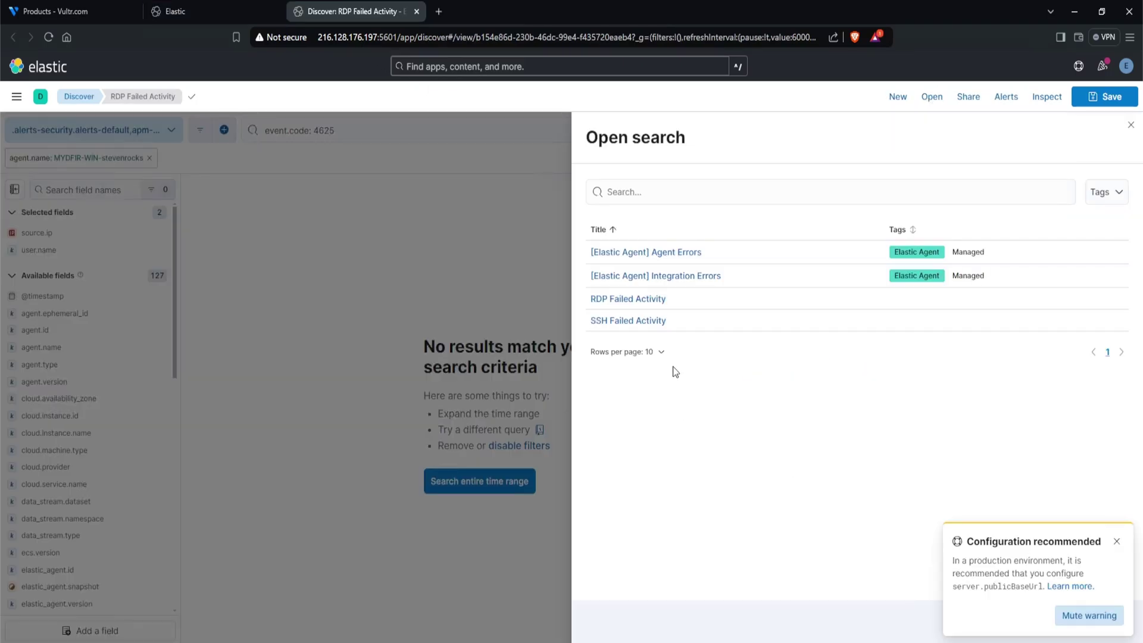
{"action": "left_click", "coordinate": [654, 303]}
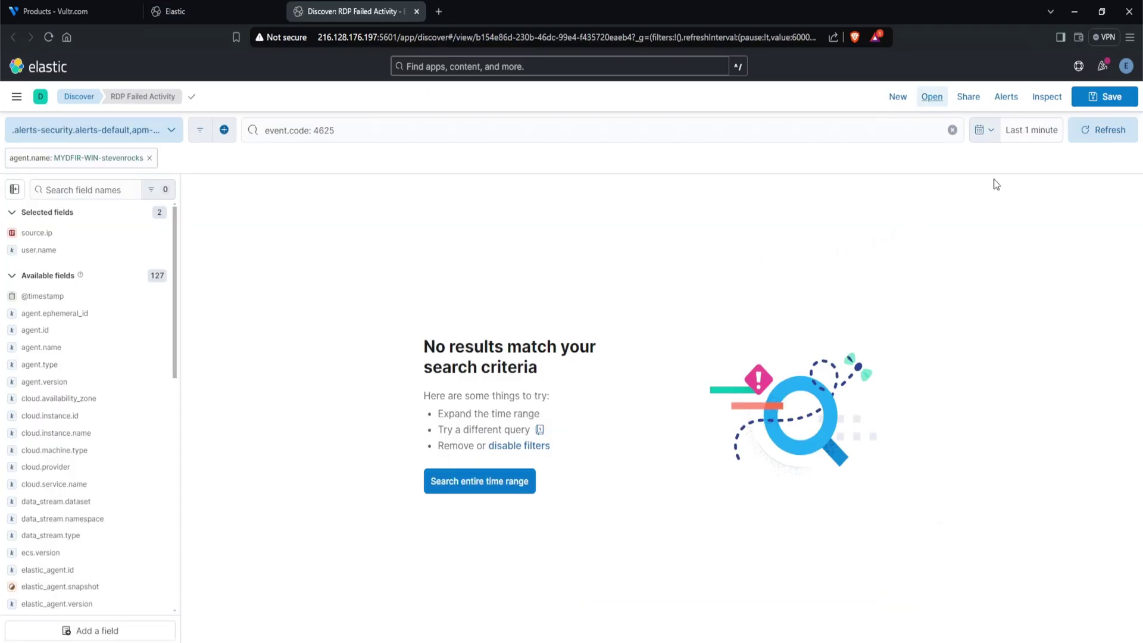
{"action": "left_click", "coordinate": [1016, 130]}
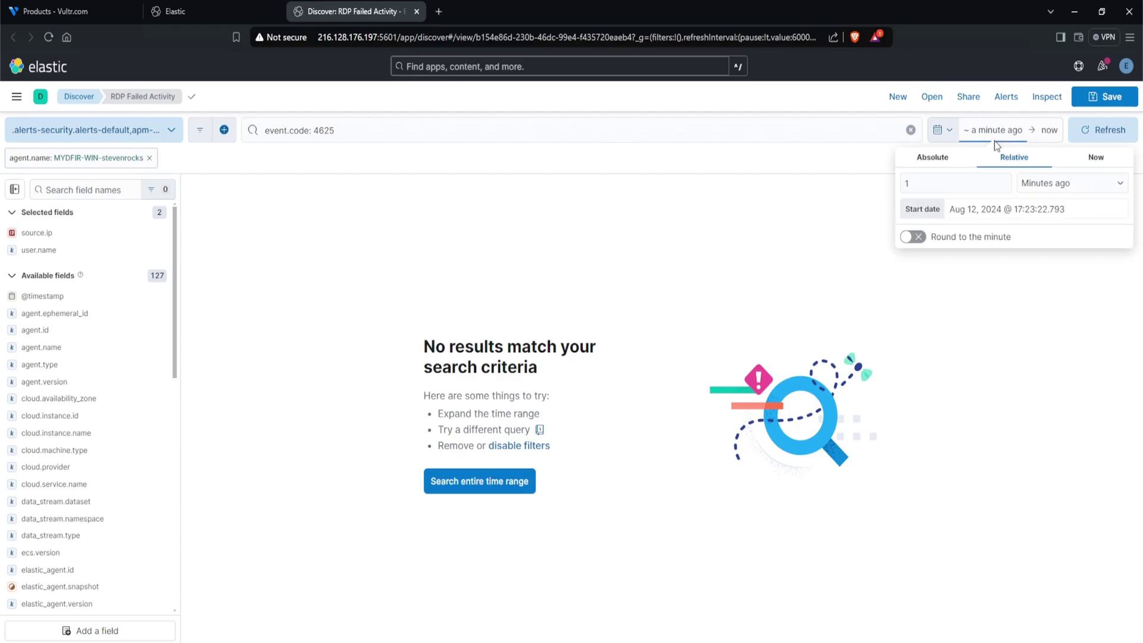
{"action": "left_click", "coordinate": [942, 130]}
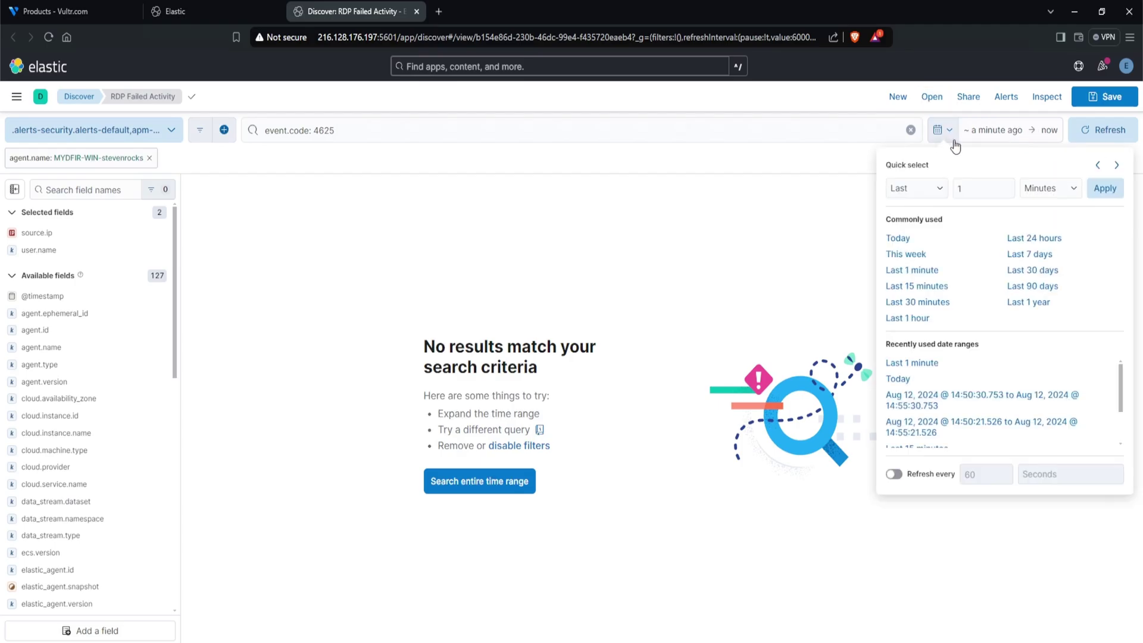
{"action": "left_click", "coordinate": [1016, 256]}
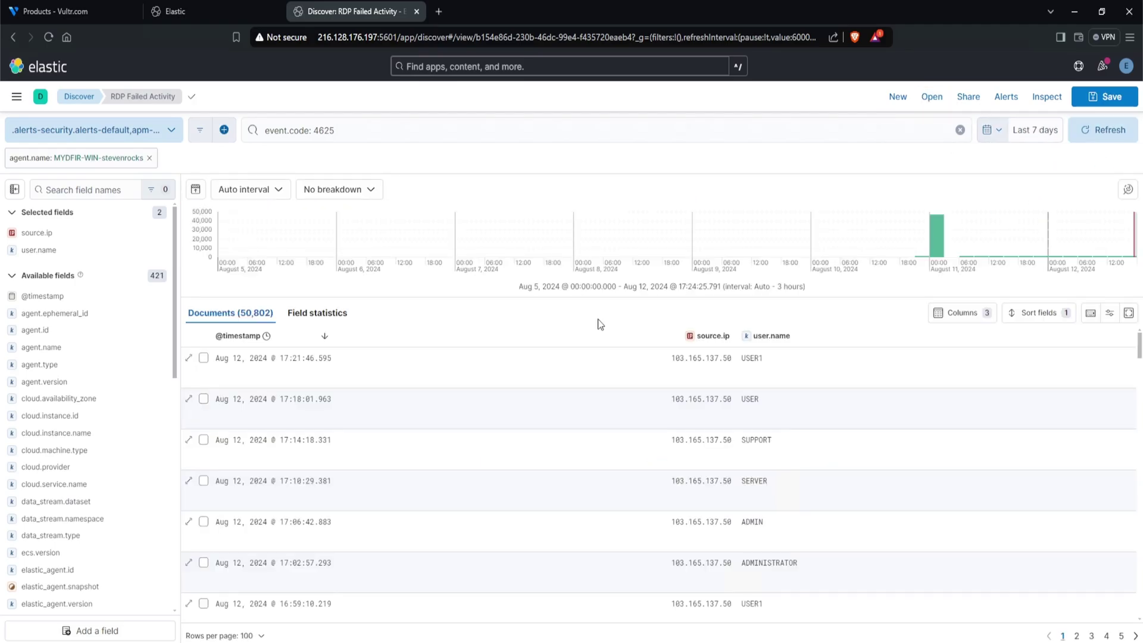
{"action": "triple_click", "coordinate": [287, 134]}
{"action": "key", "text": "ctrl+c"}
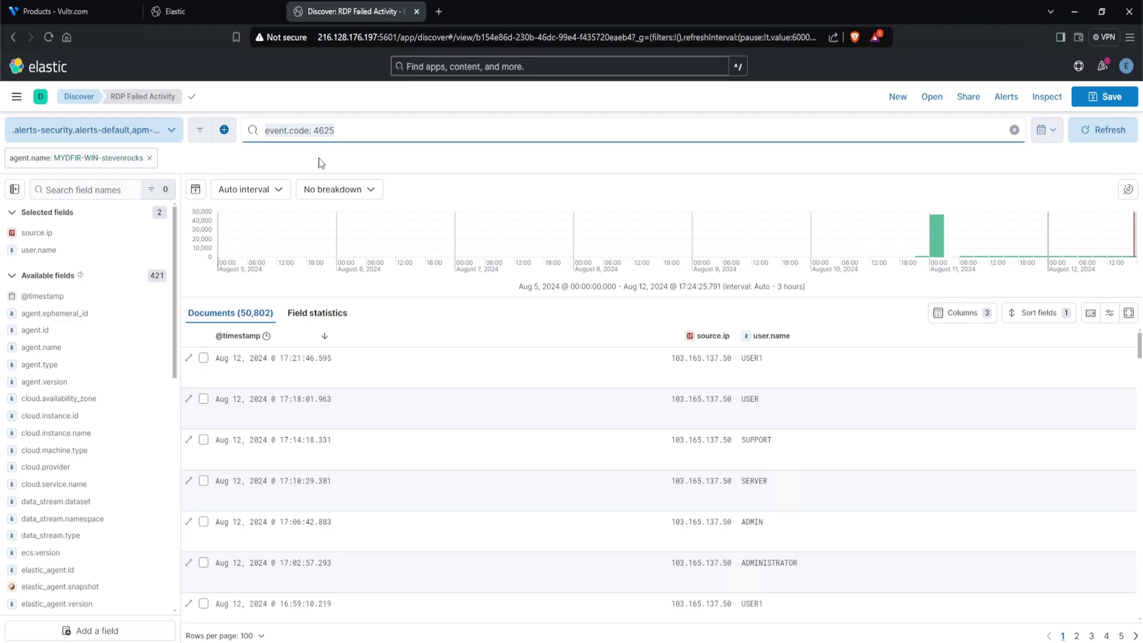
In the notes, write 'event.code: 4625 and agent.name:' plus the Windows agent's hostname on a new line, then copy it
{"action": "key", "text": "alt+Tab"}
{"action": "key", "text": "Return"}
{"action": "key", "text": "Return"}
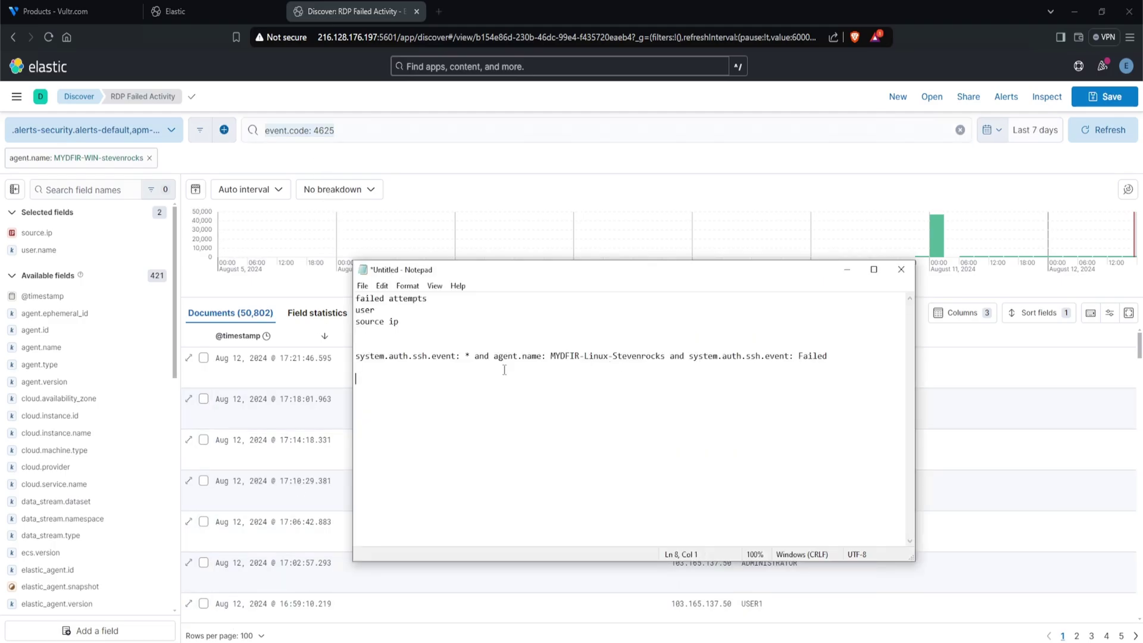
{"action": "key", "text": "ctrl+v"}
{"action": "type", "text": "and agent.name: MYDFIR-"}
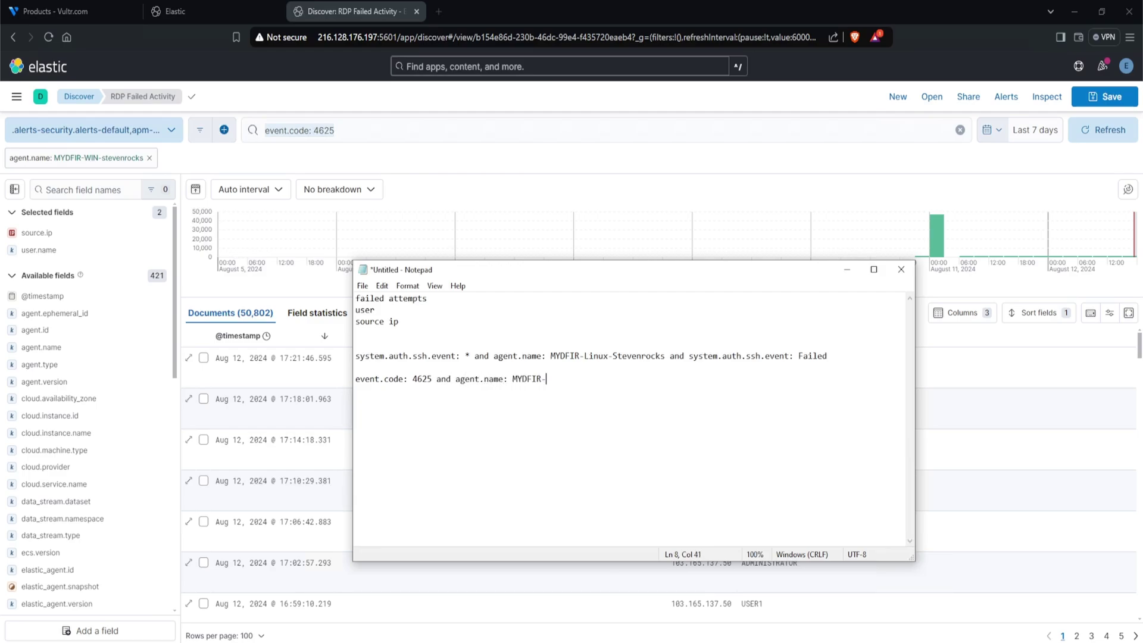
{"action": "type", "text": "WIN-stevenrocks"}
{"action": "key", "text": "shift+Home"}
{"action": "right_click", "coordinate": [381, 381]}
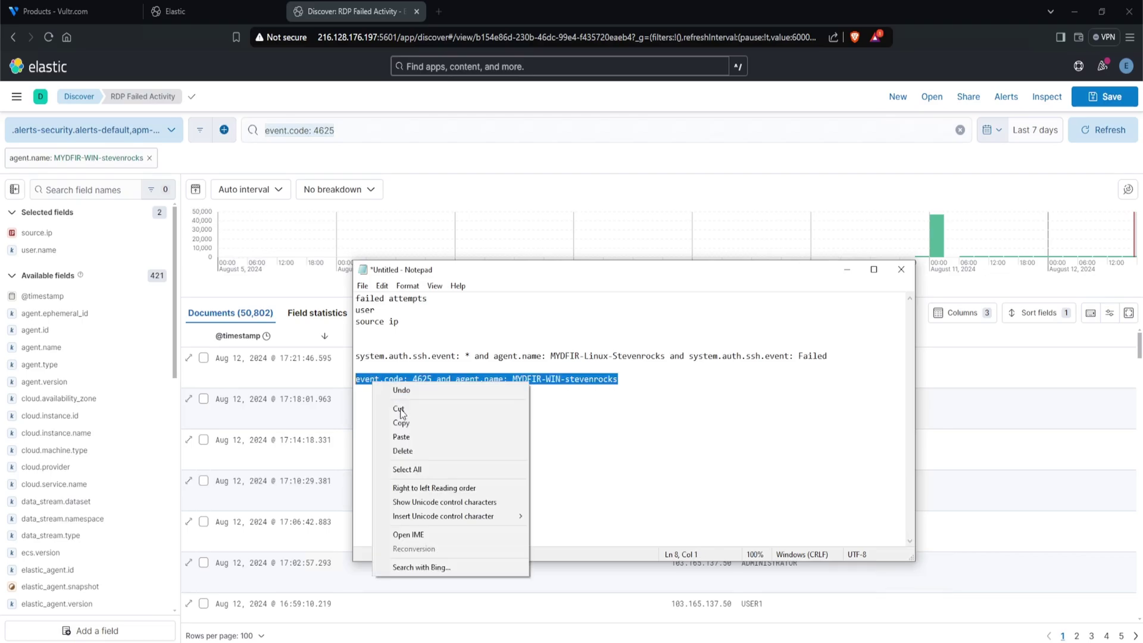
{"action": "left_click", "coordinate": [396, 421]}
Apply the copied 4625 Windows-agent query to the new map and set its range to Last 7 days
{"action": "left_click", "coordinate": [197, 16]}
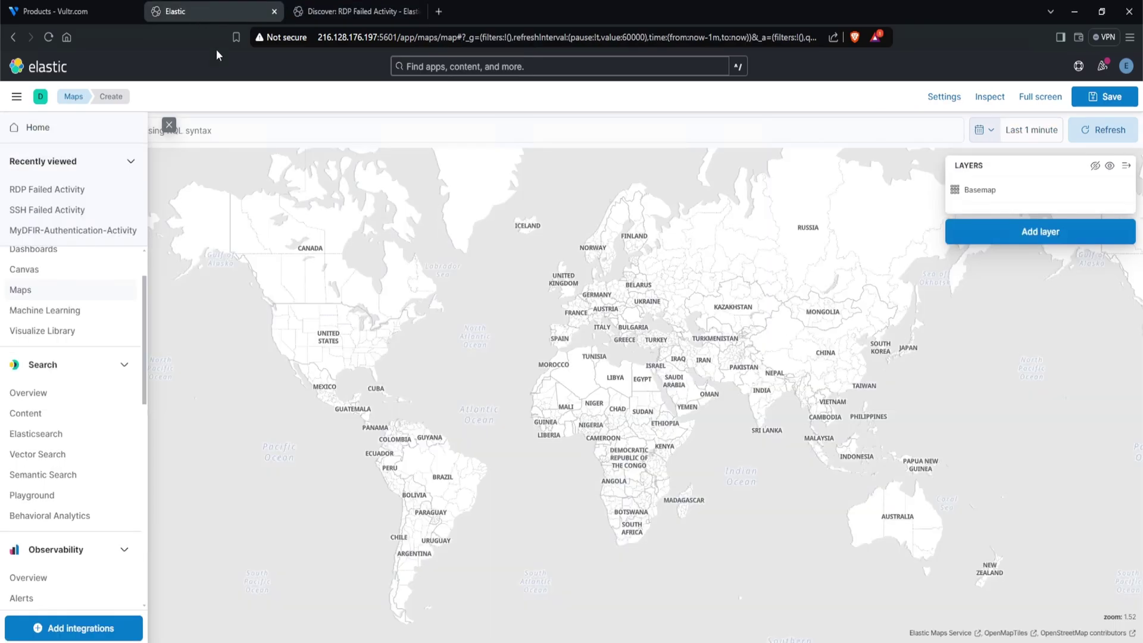
{"action": "left_click", "coordinate": [222, 128]}
{"action": "key", "text": "ctrl+v"}
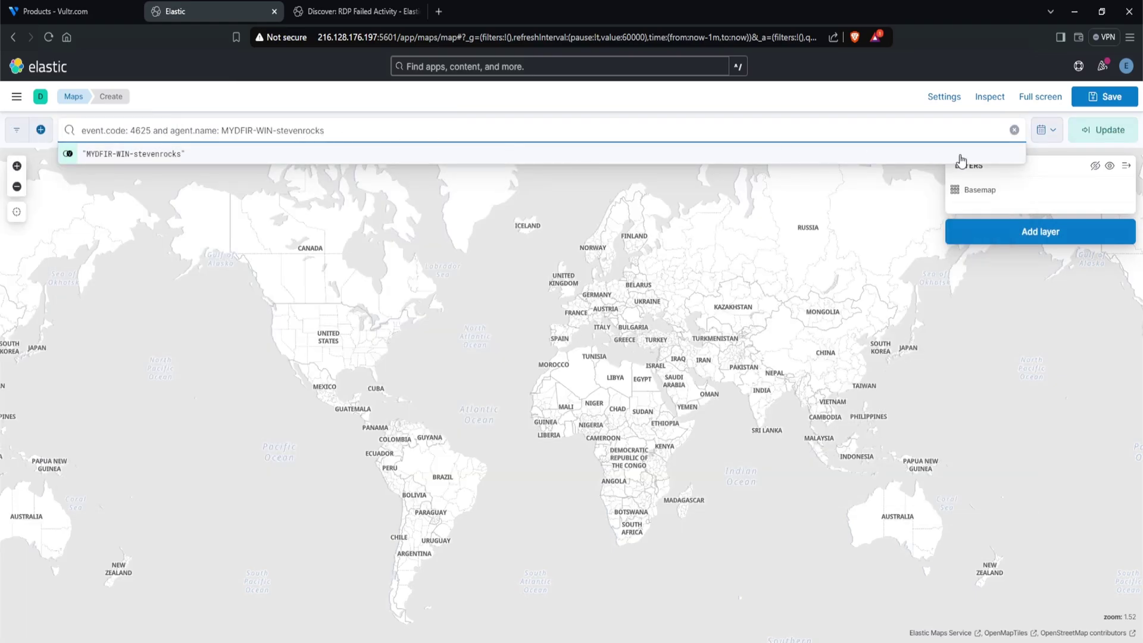
{"action": "left_click", "coordinate": [1098, 138]}
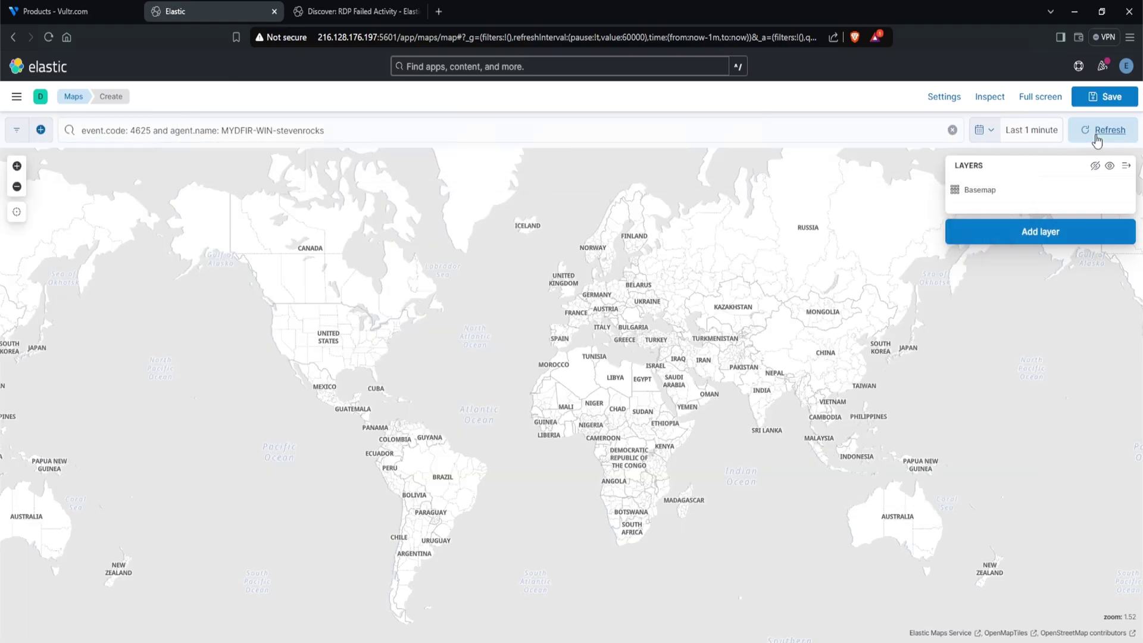
{"action": "left_click", "coordinate": [1002, 139]}
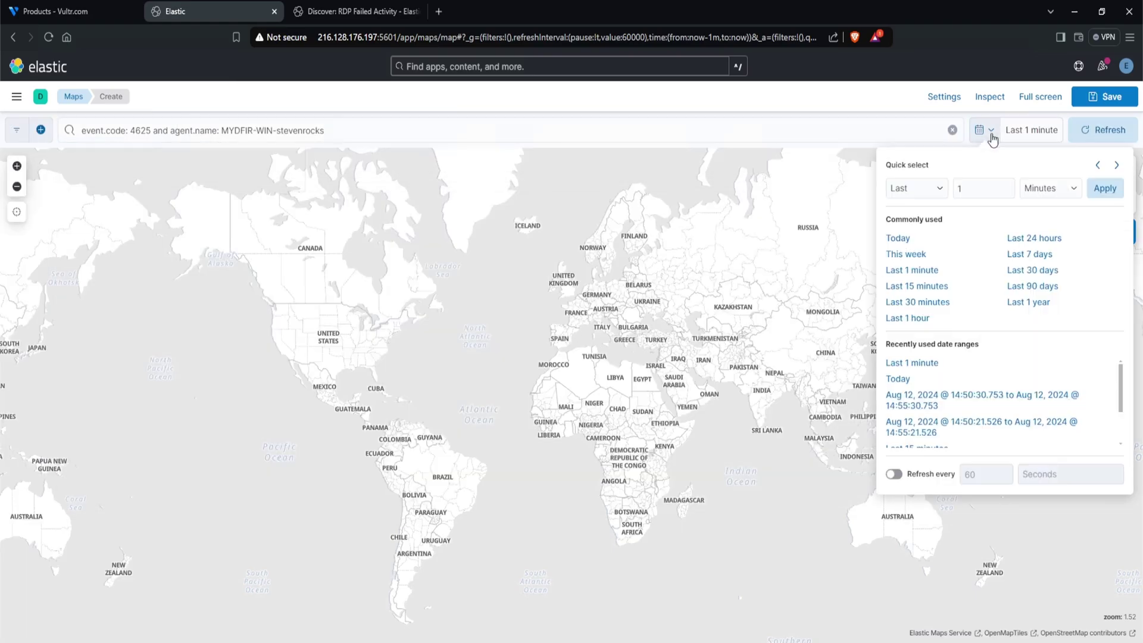
{"action": "left_click", "coordinate": [1022, 258]}
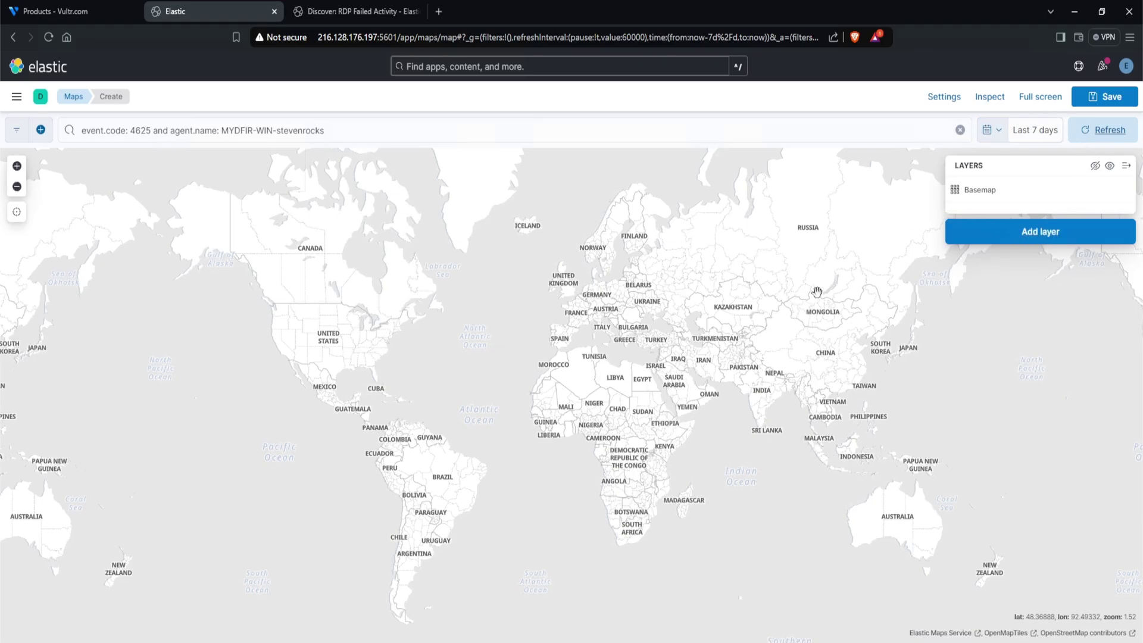
Configure a World Countries choropleth layer from the alerts-security data view, joined on source.geo.country_iso_code
{"action": "left_click", "coordinate": [999, 243]}
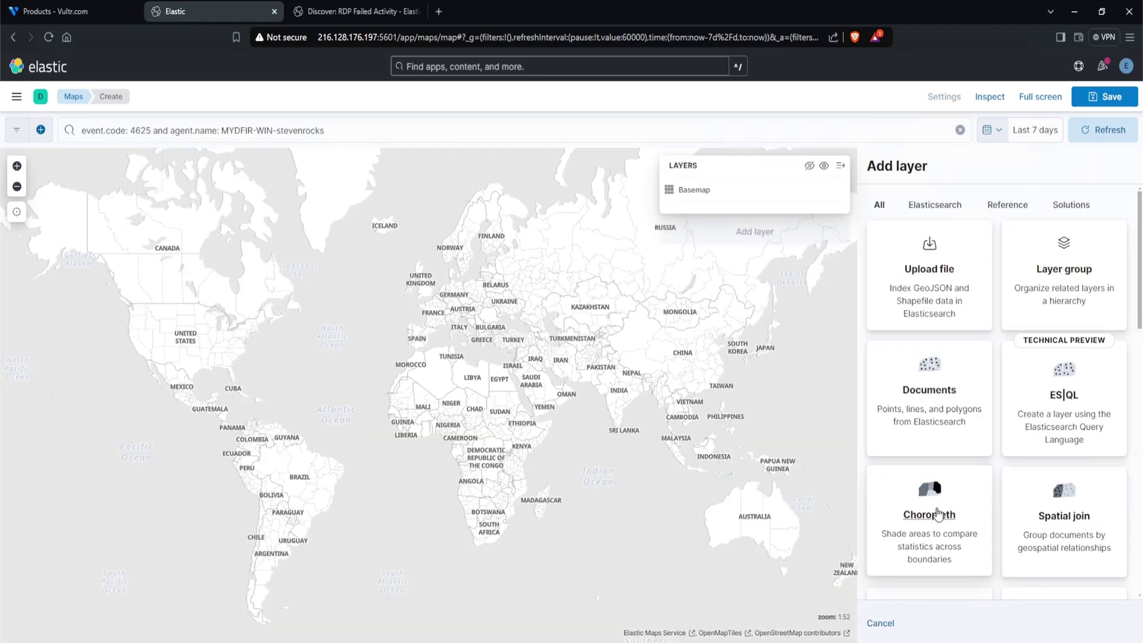
{"action": "left_click", "coordinate": [940, 530]}
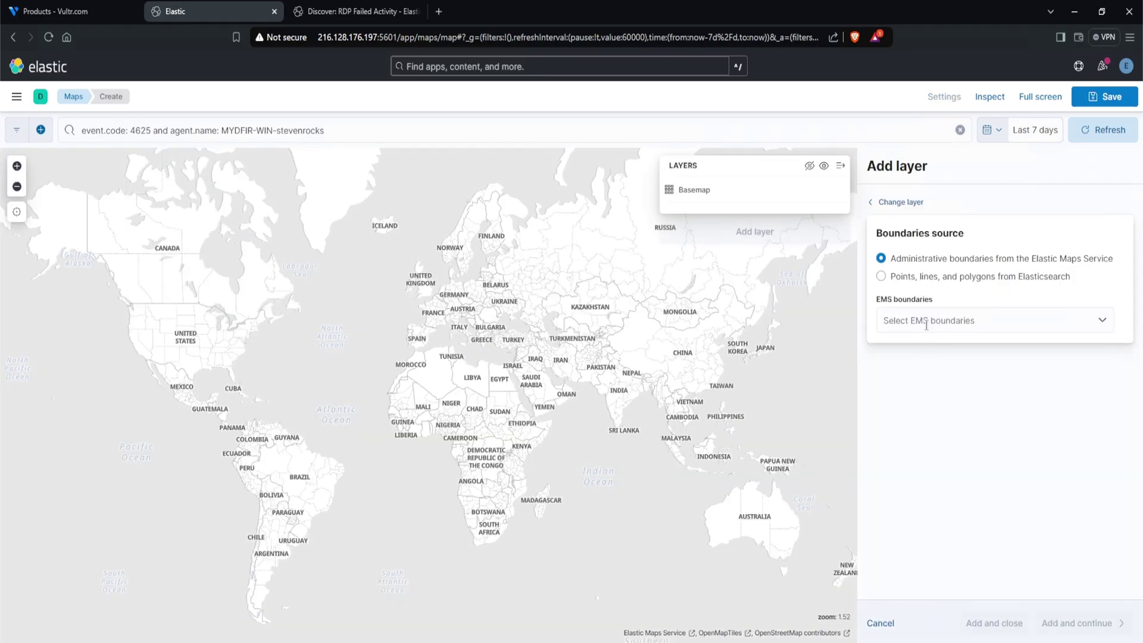
{"action": "left_click", "coordinate": [928, 321]}
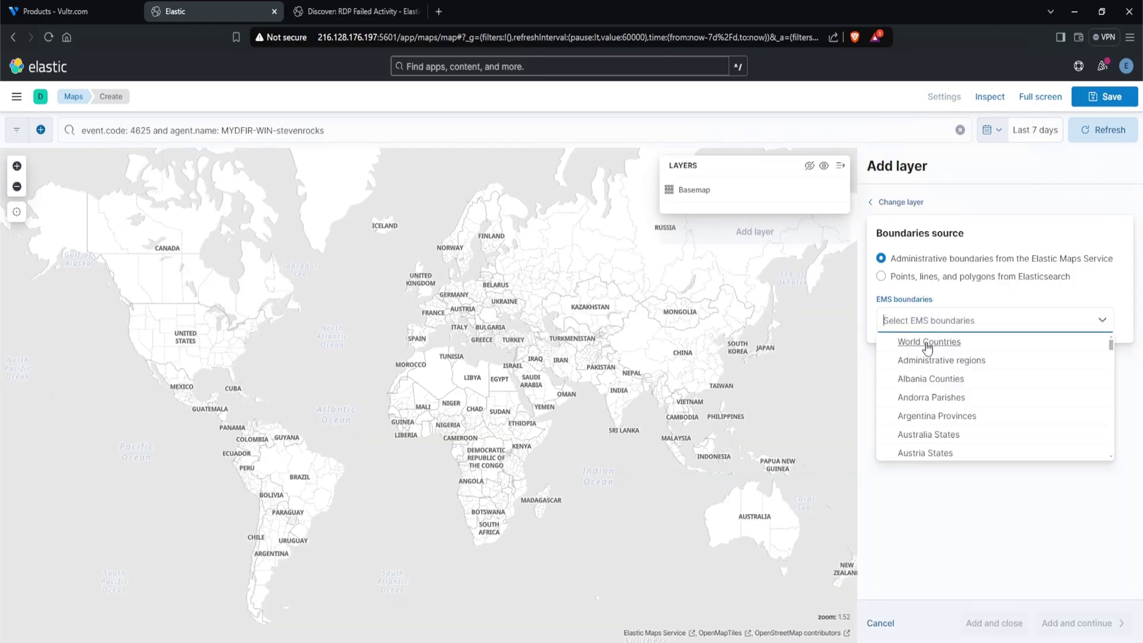
{"action": "left_click", "coordinate": [927, 344]}
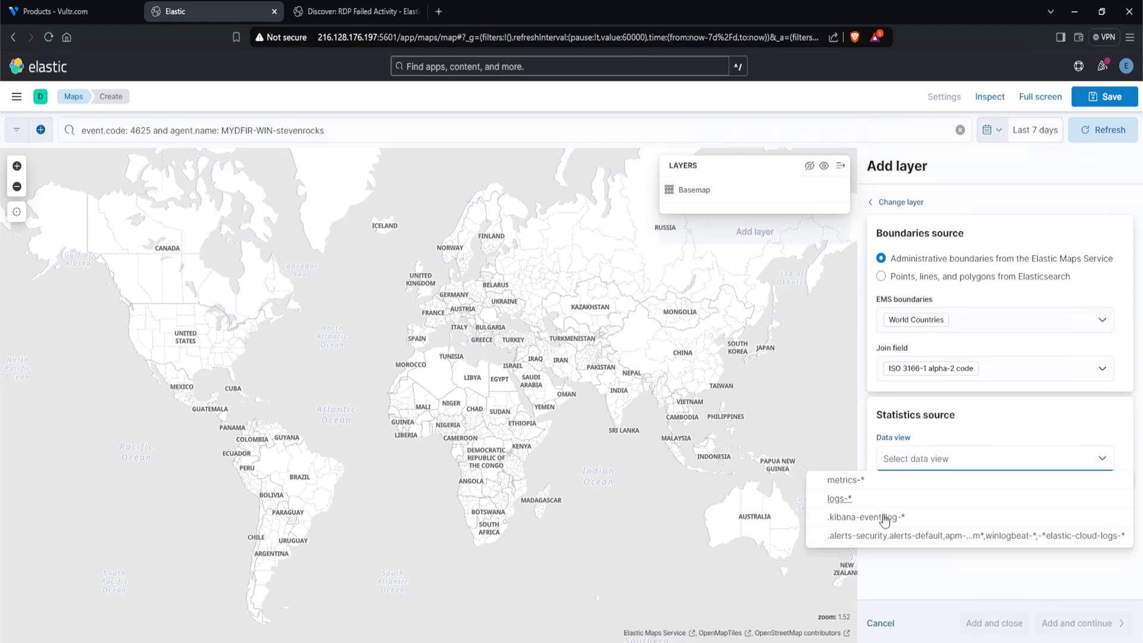
{"action": "left_click", "coordinate": [857, 537]}
{"action": "left_click", "coordinate": [929, 507]}
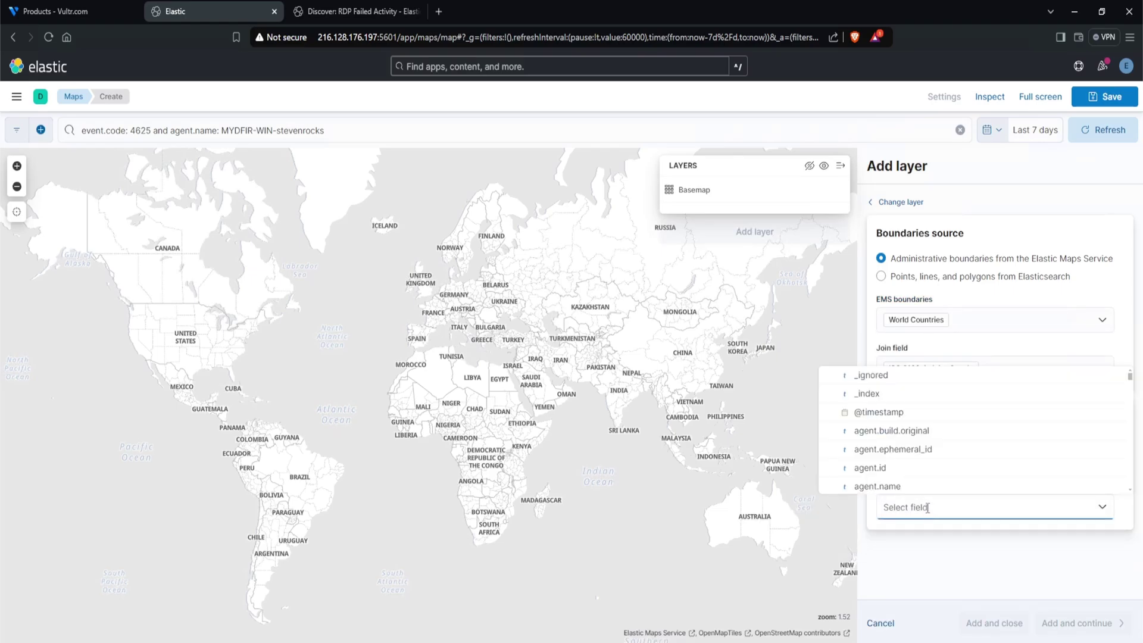
{"action": "type", "text": "source"}
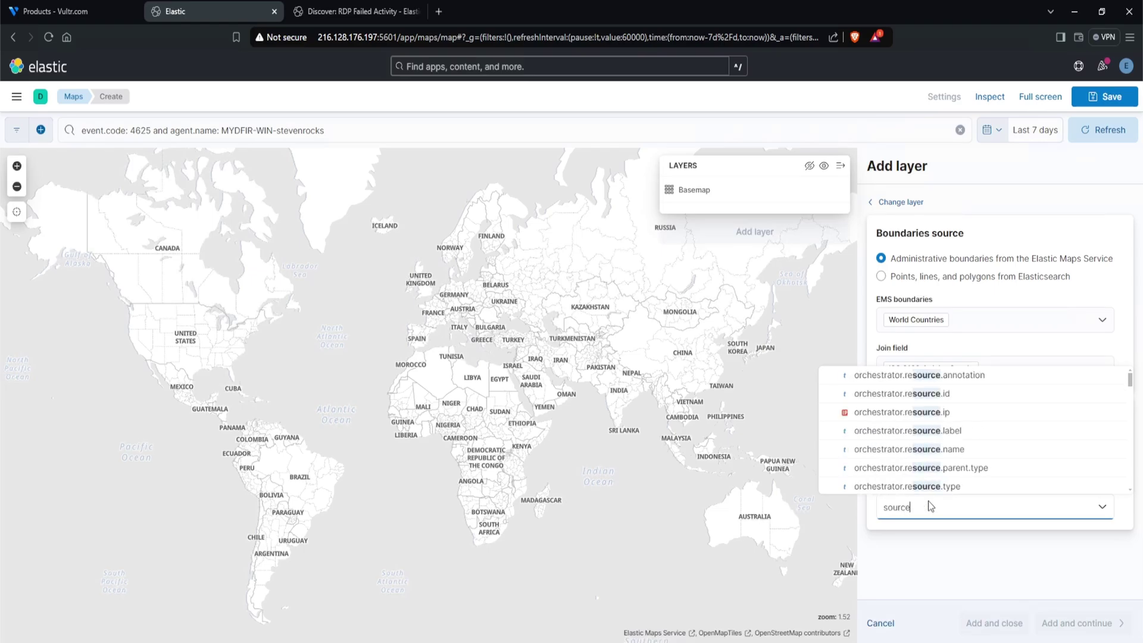
{"action": "type", "text": ".geo"}
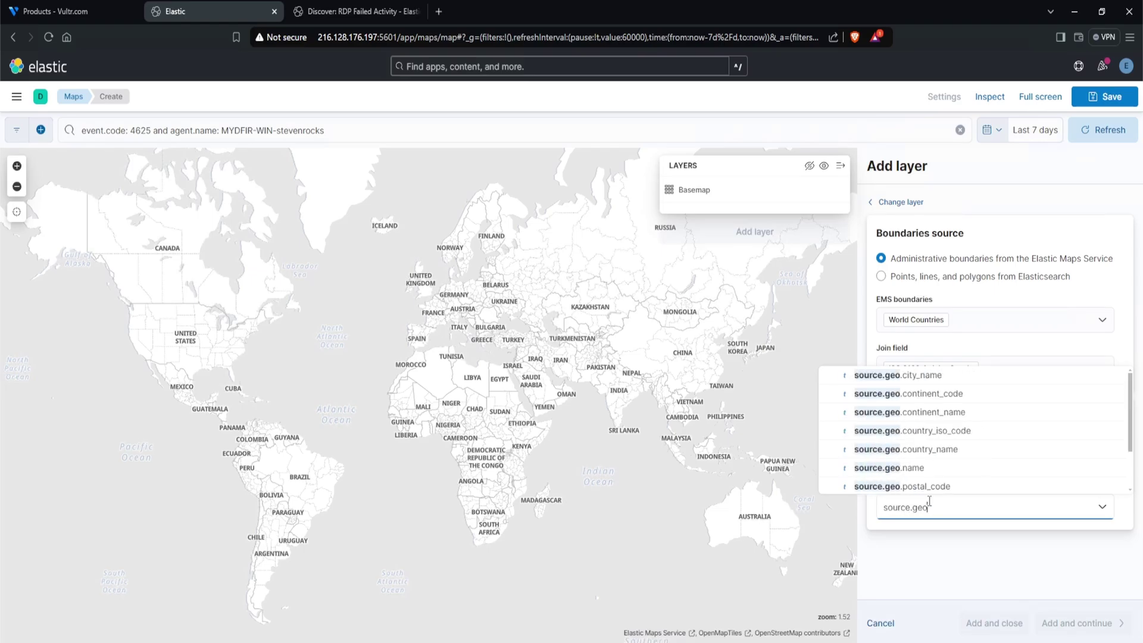
{"action": "left_click", "coordinate": [948, 435]}
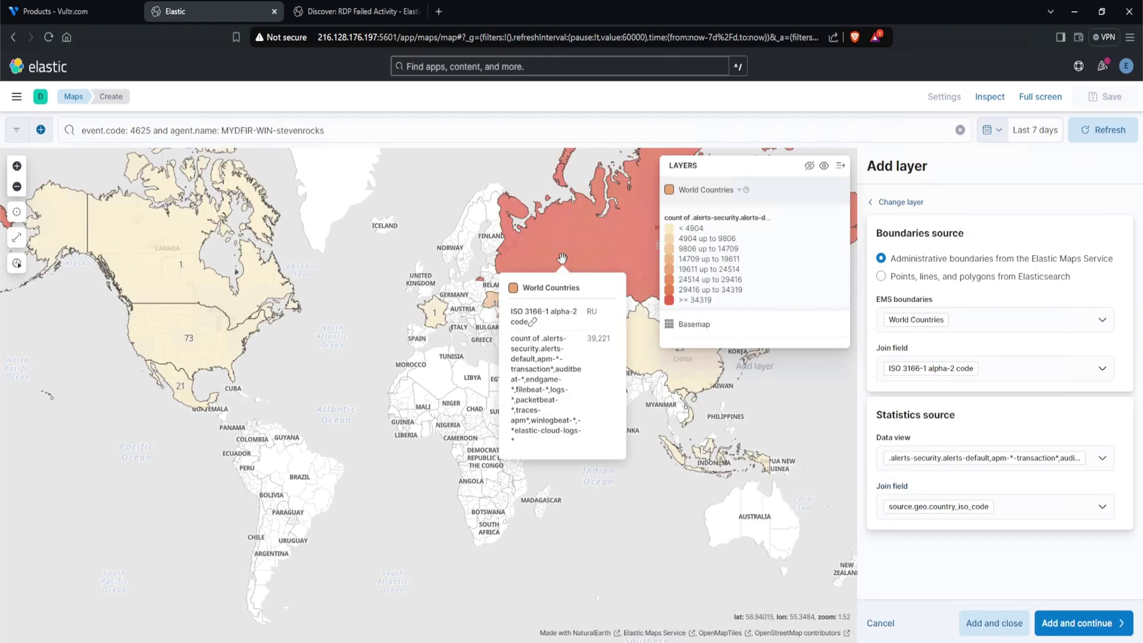
Check Russia's failed logon count on the preview, then add the layer to the map
{"action": "left_click_drag", "start_coordinate": [562, 259], "coordinate": [525, 299]}
{"action": "left_click", "coordinate": [525, 298]}
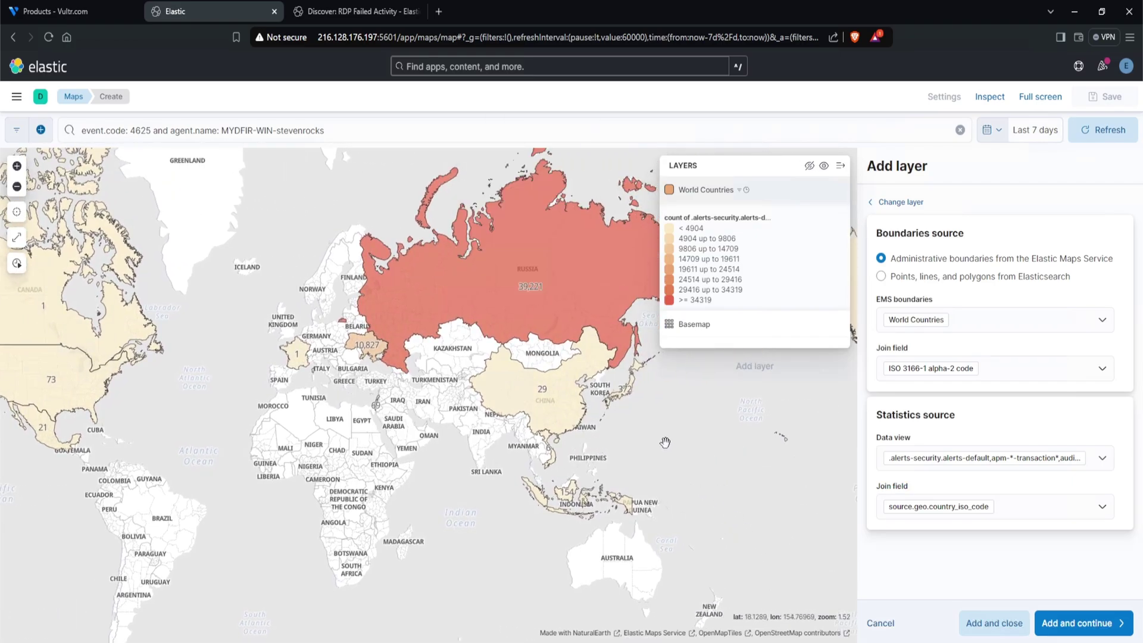
{"action": "left_click_drag", "start_coordinate": [440, 497], "coordinate": [458, 509]}
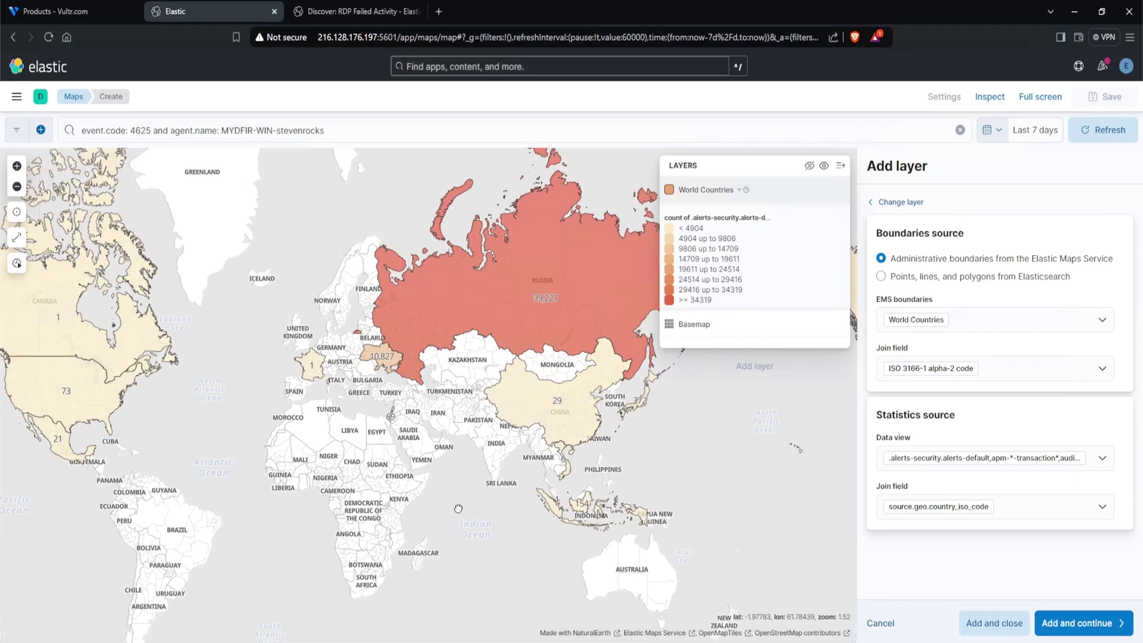
{"action": "left_click", "coordinate": [1065, 623]}
Save the map as 'RDP Failed Authentication' into the MyDFIR-Authentication-Activity dashboard and go to it
{"action": "left_click", "coordinate": [1100, 106]}
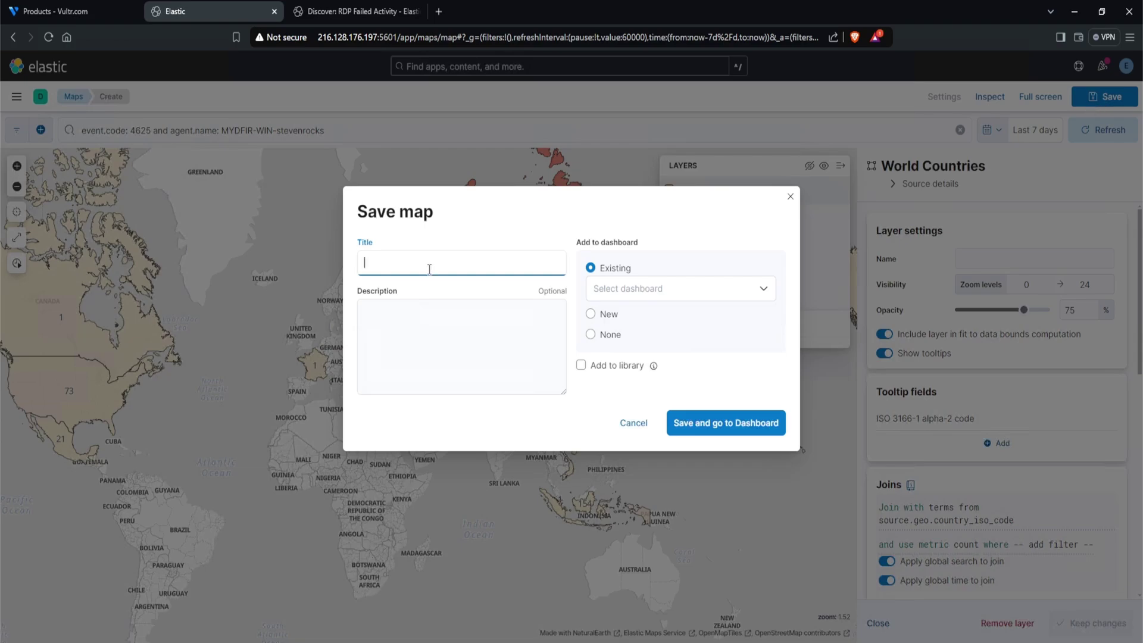
{"action": "type", "text": "RDP Failed Authentication"}
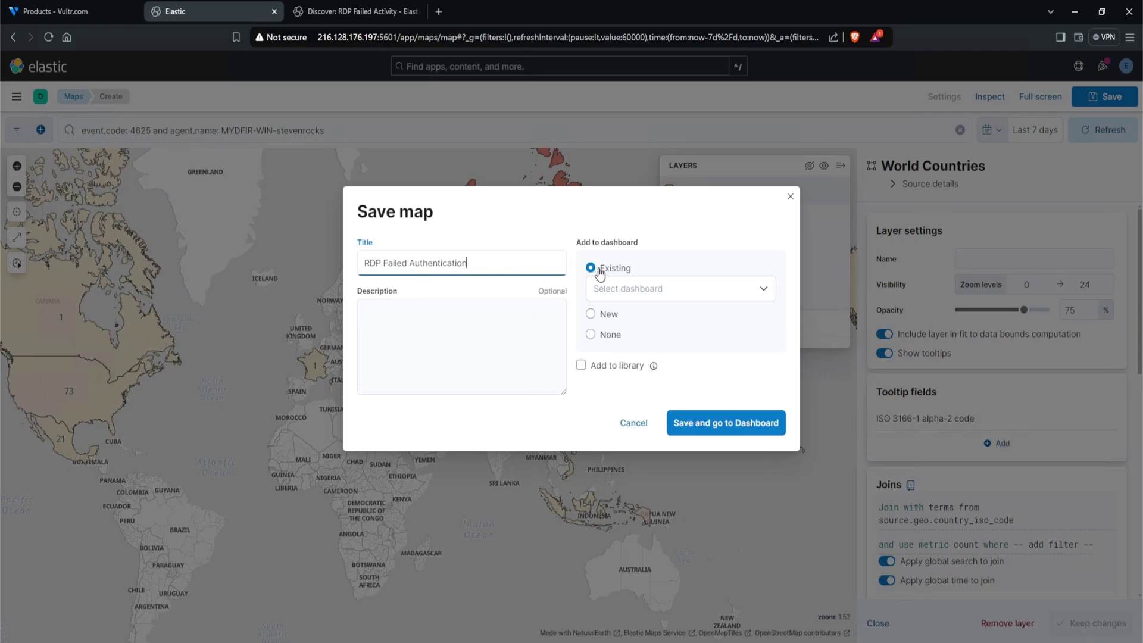
{"action": "left_click", "coordinate": [759, 296]}
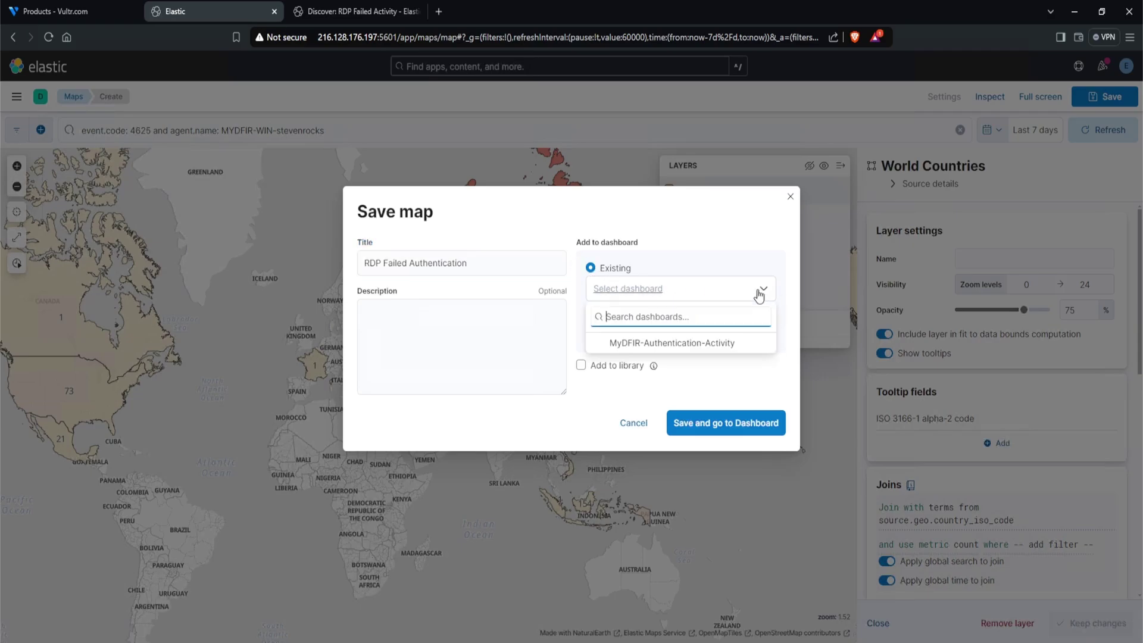
{"action": "left_click", "coordinate": [645, 343]}
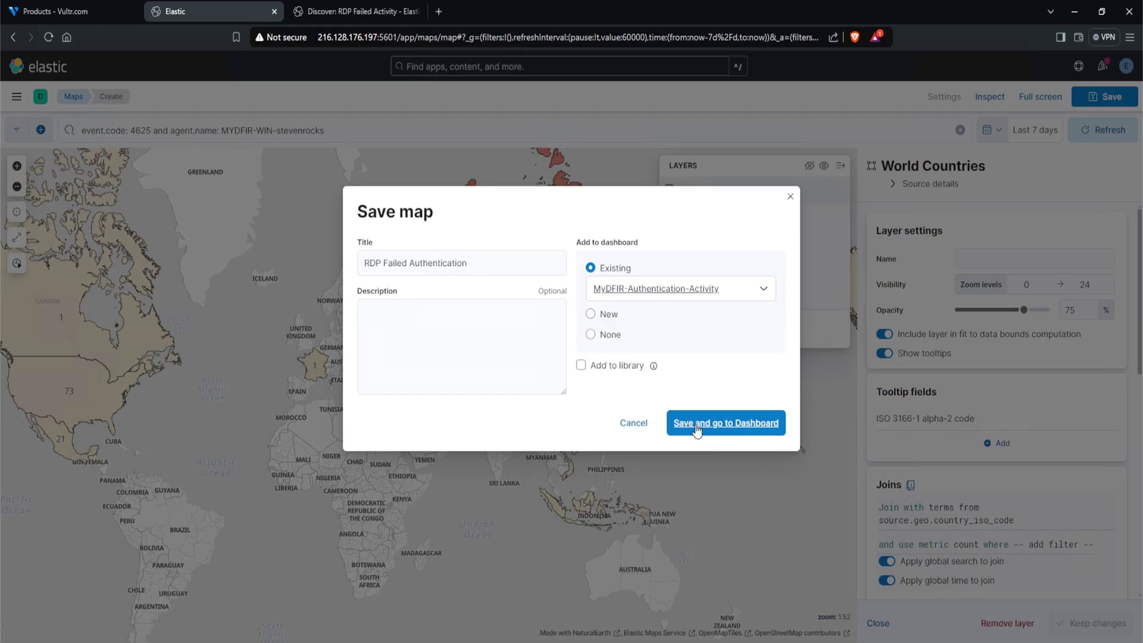
{"action": "left_click", "coordinate": [696, 426]}
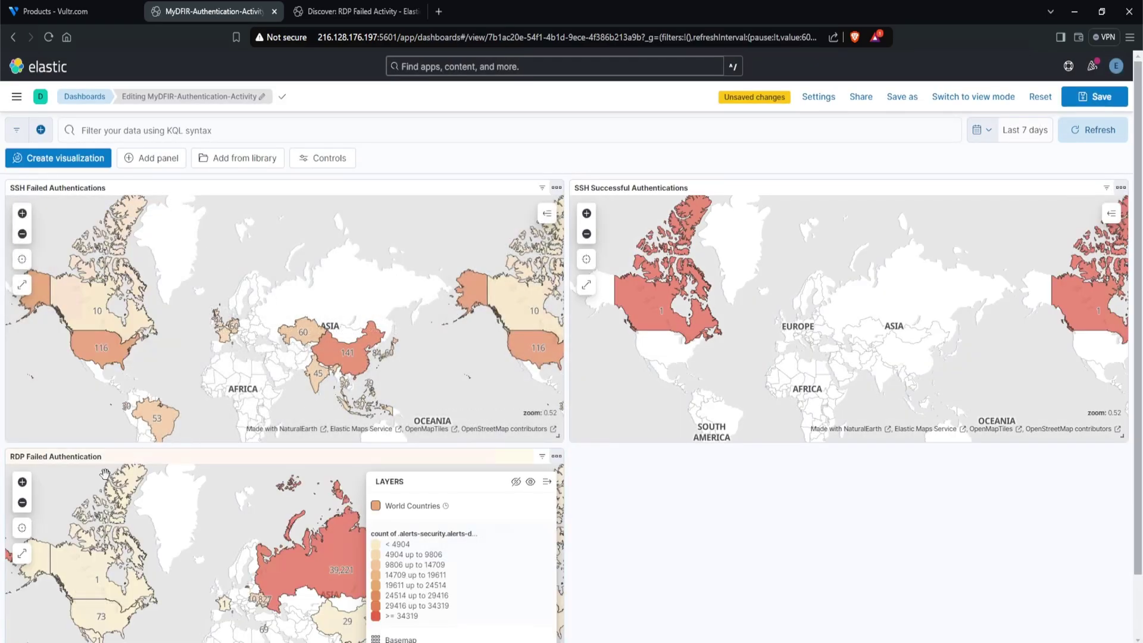
Collapse the Layers legend on the RDP Failed Authentication map panel
{"action": "left_click", "coordinate": [546, 481]}
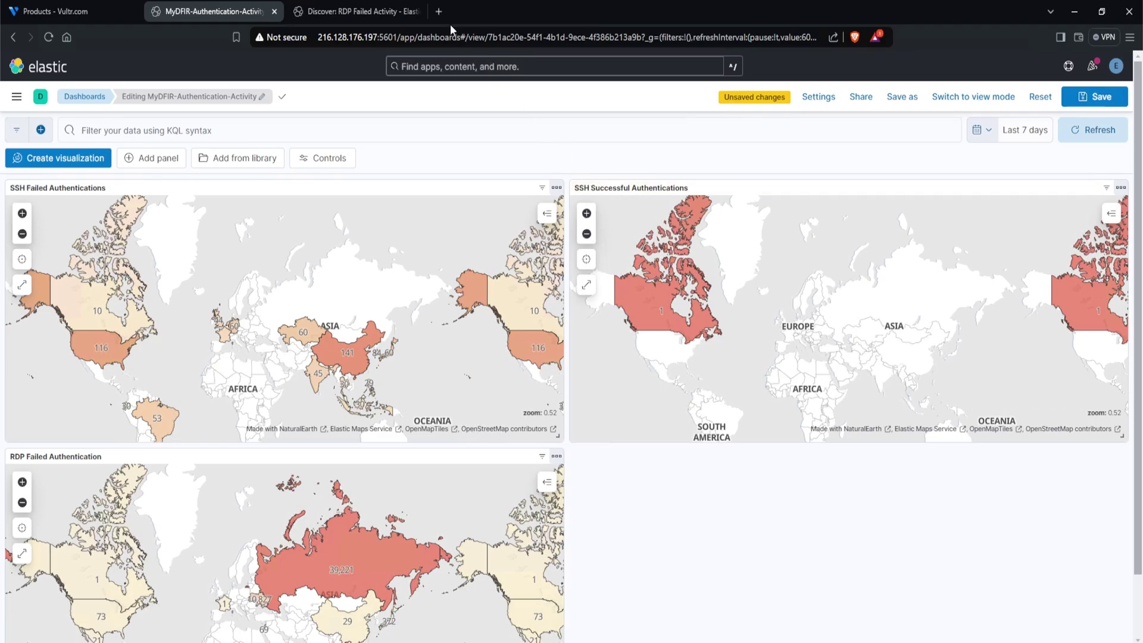
Find the Event ID 4624 reference and highlight logon types 10 (RemoteInteractive) and 7 (Unlock)
{"action": "left_click", "coordinate": [439, 12]}
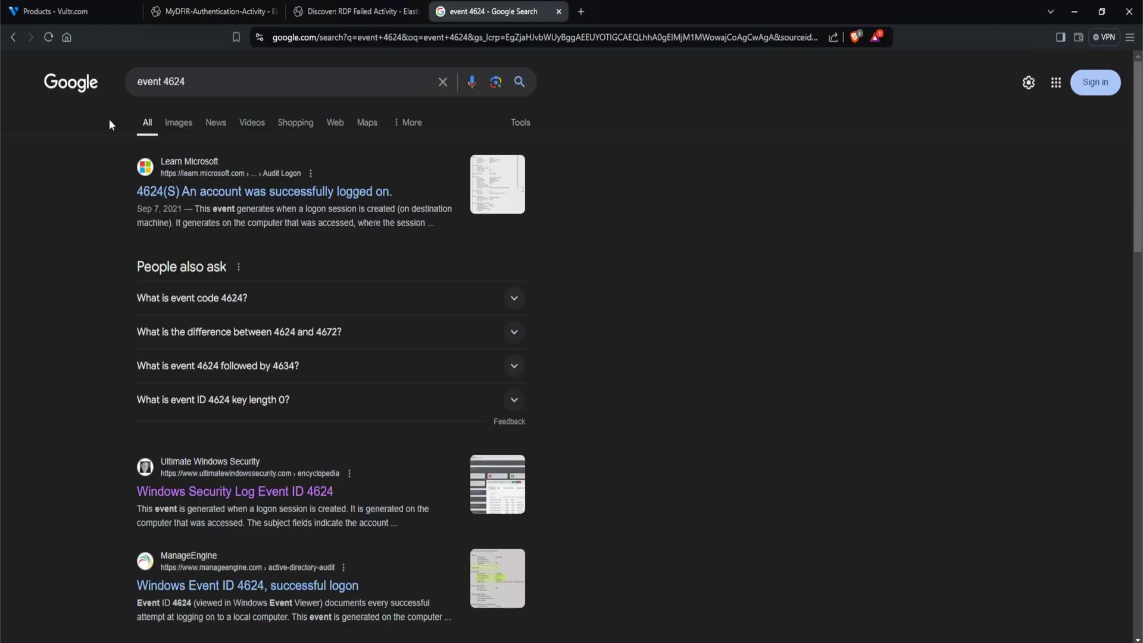
{"action": "left_click", "coordinate": [193, 493]}
{"action": "scroll", "coordinate": [619, 517], "scroll_direction": "down", "scroll_amount": 6}
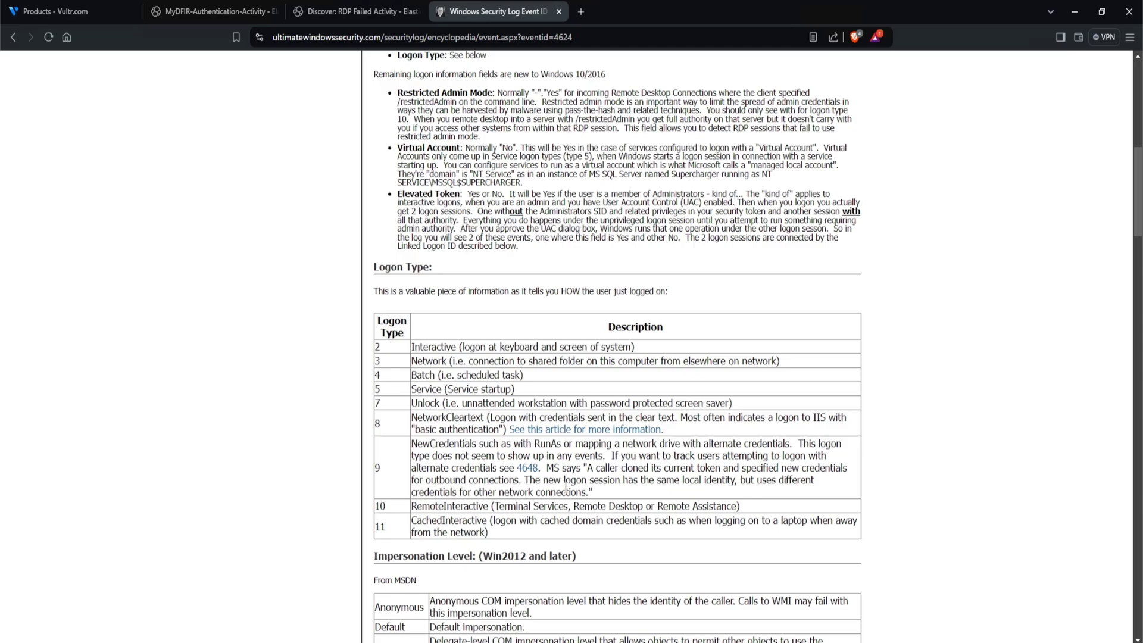
{"action": "double_click", "coordinate": [393, 511]}
{"action": "left_click", "coordinate": [381, 405]}
{"action": "left_click", "coordinate": [429, 448]}
{"action": "left_click_drag", "start_coordinate": [378, 506], "coordinate": [387, 506]}
{"action": "left_click_drag", "start_coordinate": [375, 403], "coordinate": [389, 411]}
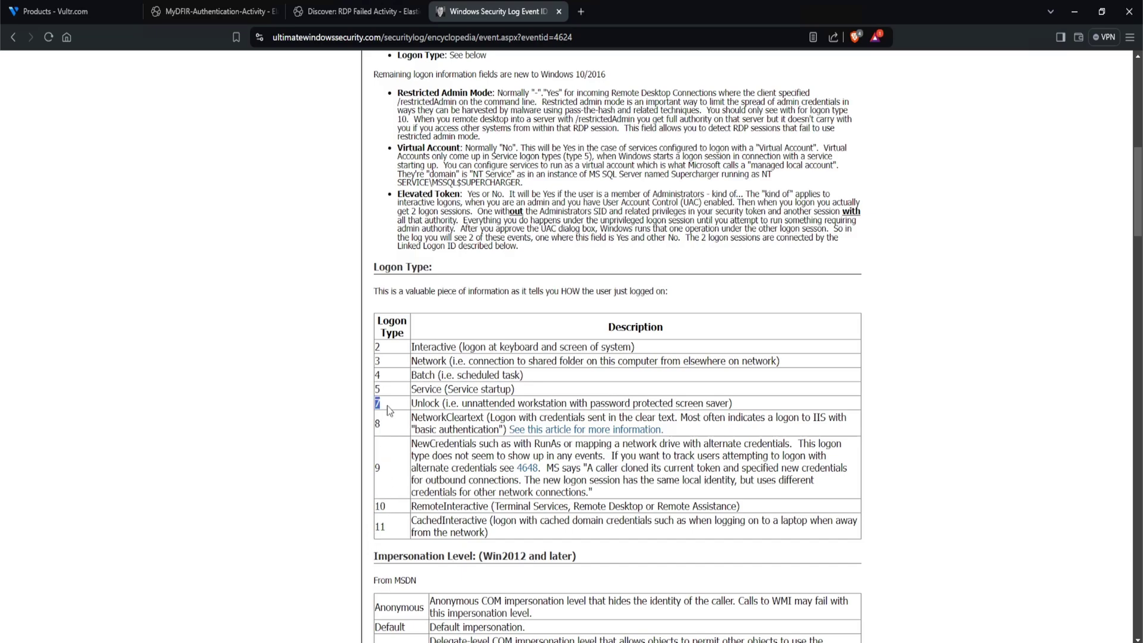
{"action": "left_click", "coordinate": [190, 19]}
Change the Discover query from event.code: 4625 to event.code: 4624 and run it
{"action": "left_click", "coordinate": [341, 19]}
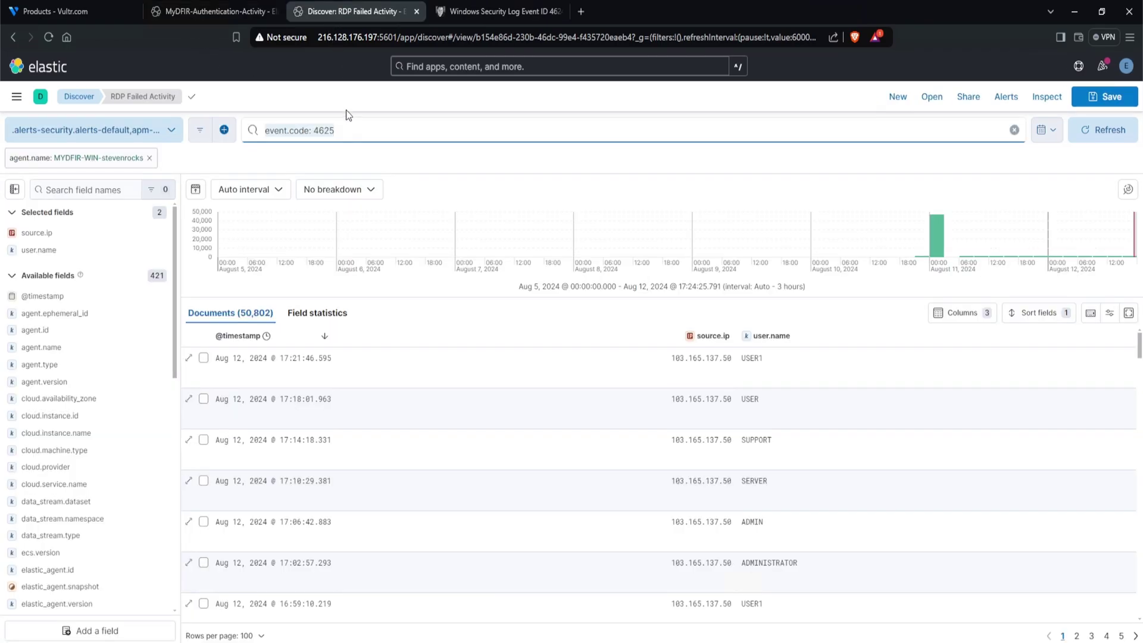
{"action": "left_click", "coordinate": [352, 130]}
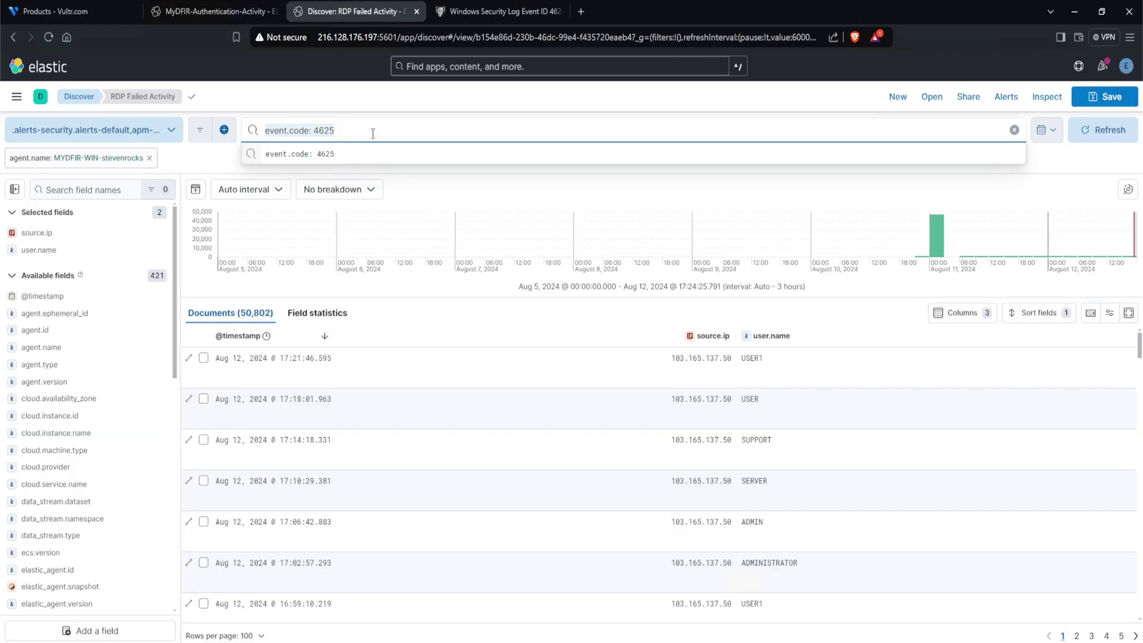
{"action": "left_click", "coordinate": [373, 133]}
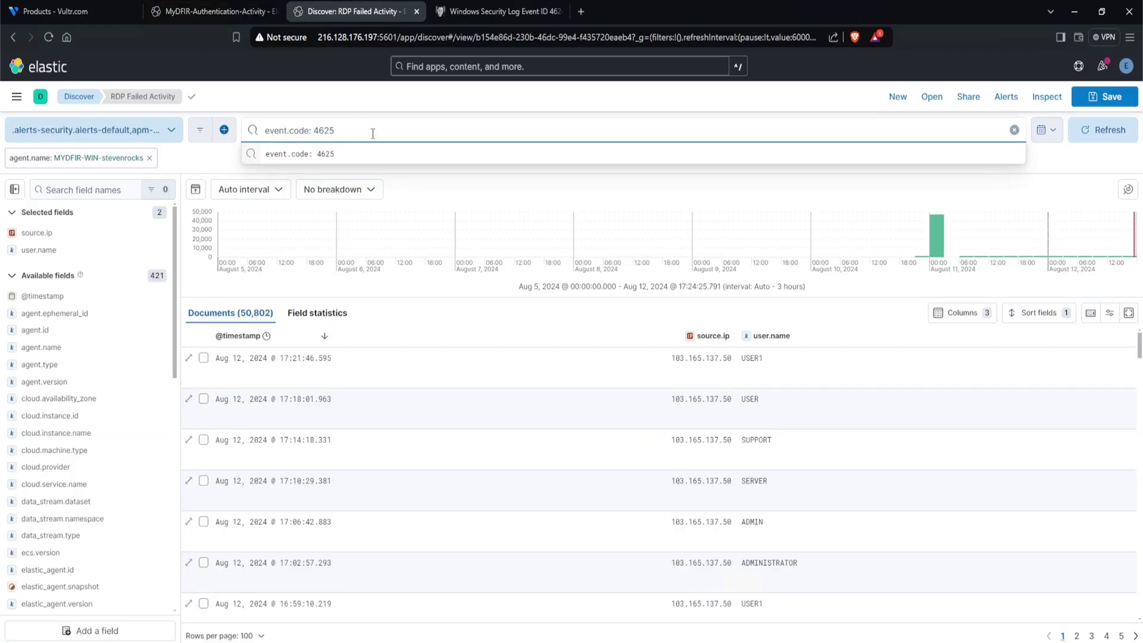
{"action": "key", "text": "BackSpace"}
{"action": "type", "text": "4"}
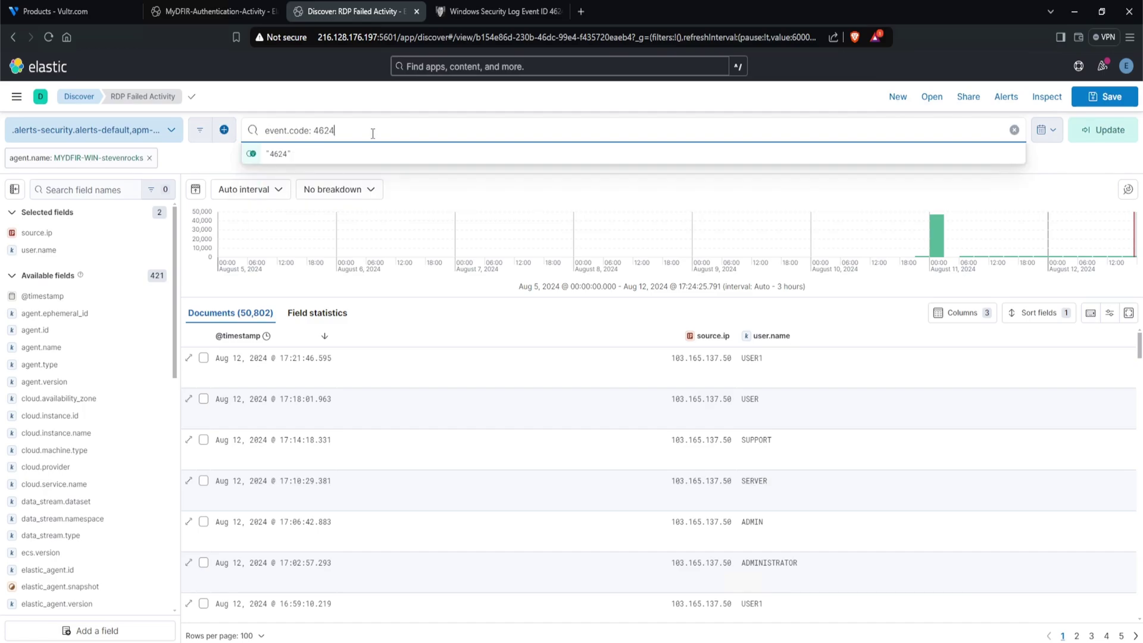
{"action": "key", "text": "Return"}
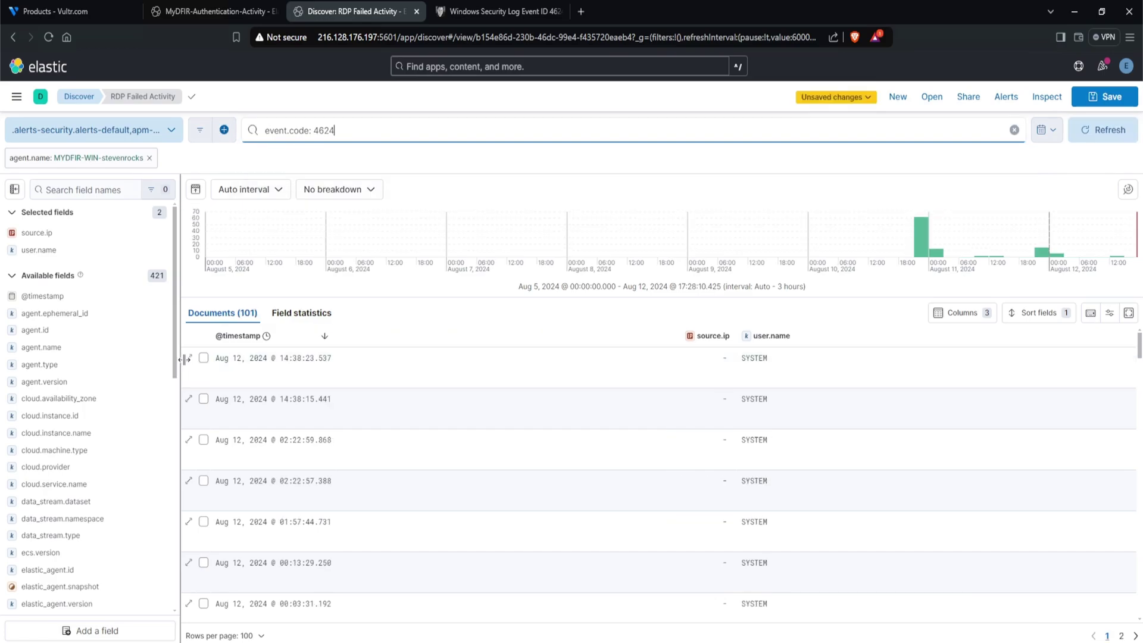
Inspect the first result's Logon Type and match it to type 5, Service startup, in the reference
{"action": "left_click", "coordinate": [189, 357]}
{"action": "scroll", "coordinate": [921, 433], "scroll_direction": "down", "scroll_amount": 2}
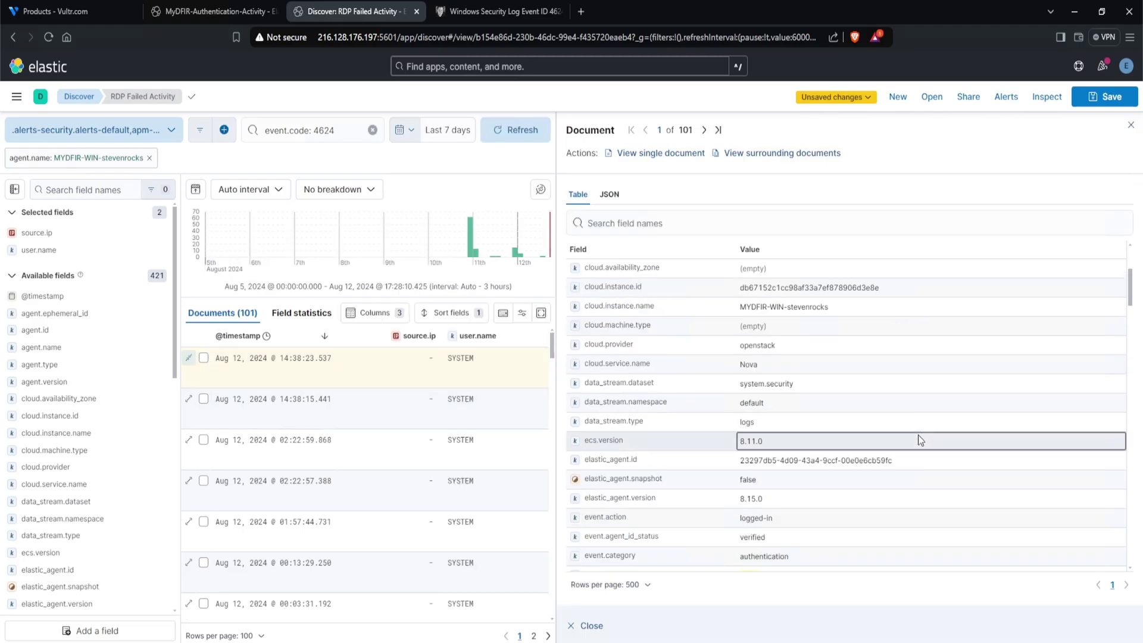
{"action": "scroll", "coordinate": [915, 434], "scroll_direction": "down", "scroll_amount": 1}
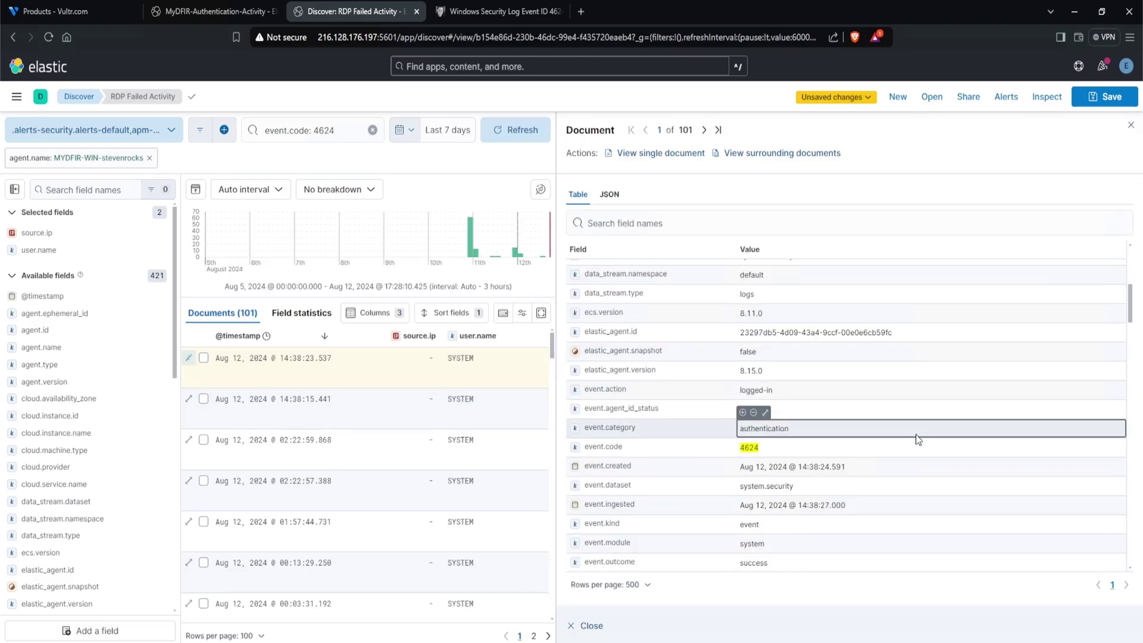
{"action": "scroll", "coordinate": [909, 434], "scroll_direction": "down", "scroll_amount": 8}
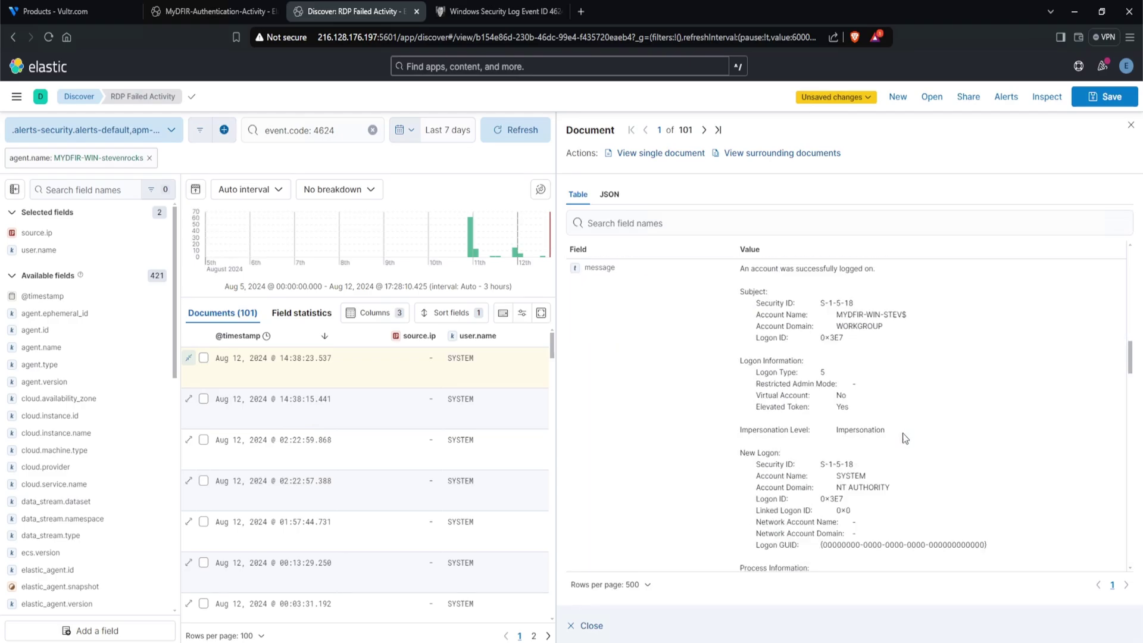
{"action": "scroll", "coordinate": [903, 434], "scroll_direction": "down", "scroll_amount": 3}
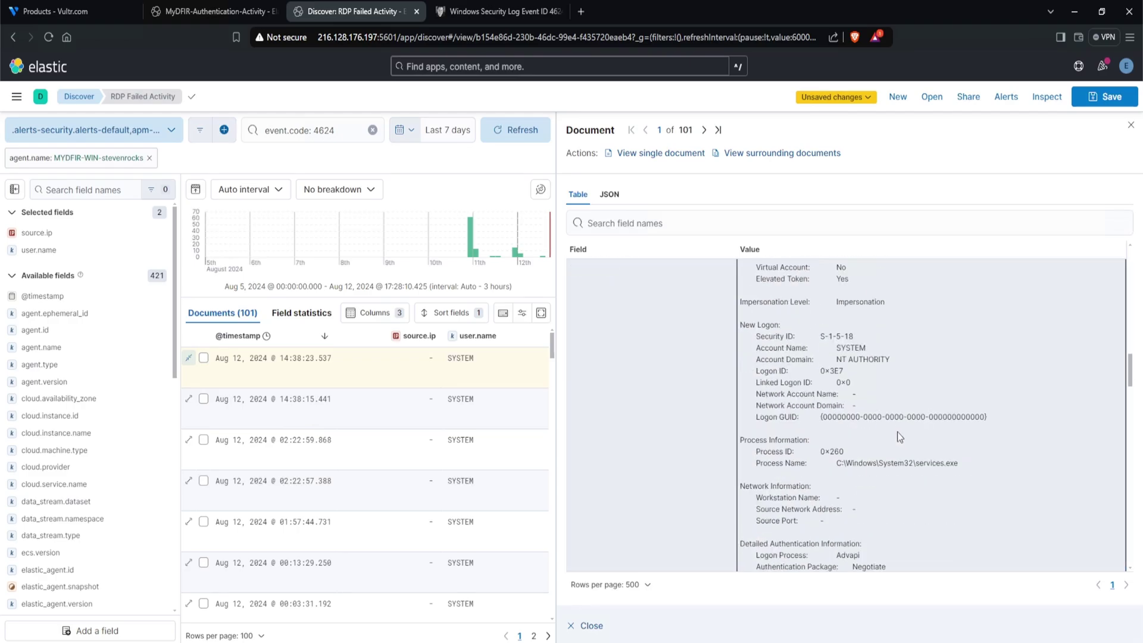
{"action": "scroll", "coordinate": [897, 431], "scroll_direction": "up", "scroll_amount": 3}
{"action": "left_click_drag", "start_coordinate": [828, 372], "coordinate": [752, 373]}
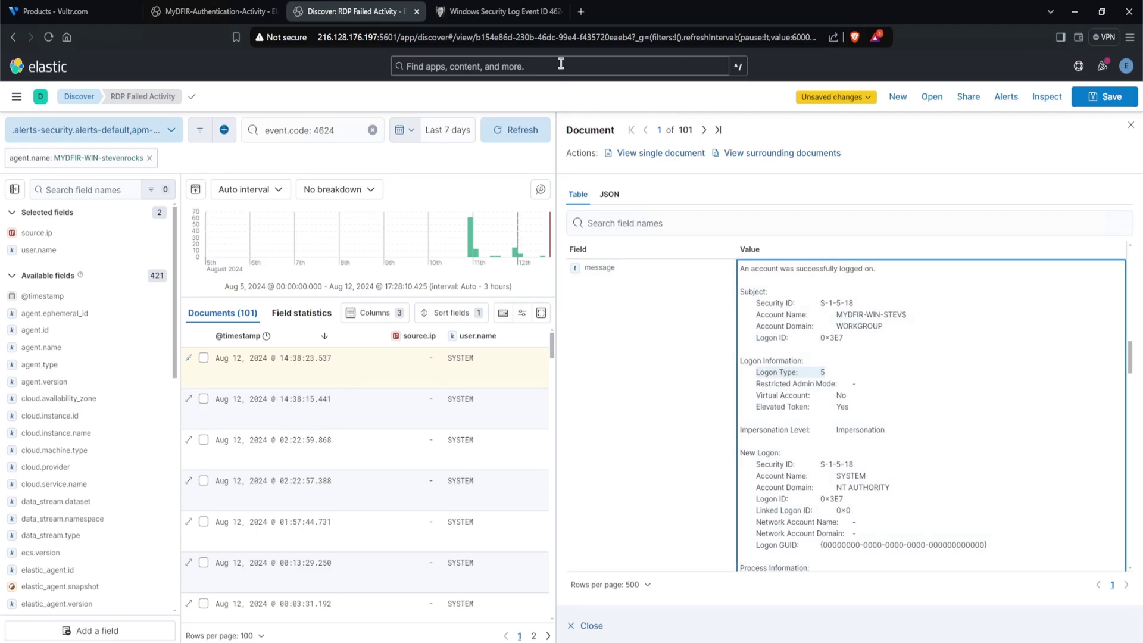
{"action": "left_click", "coordinate": [521, 17]}
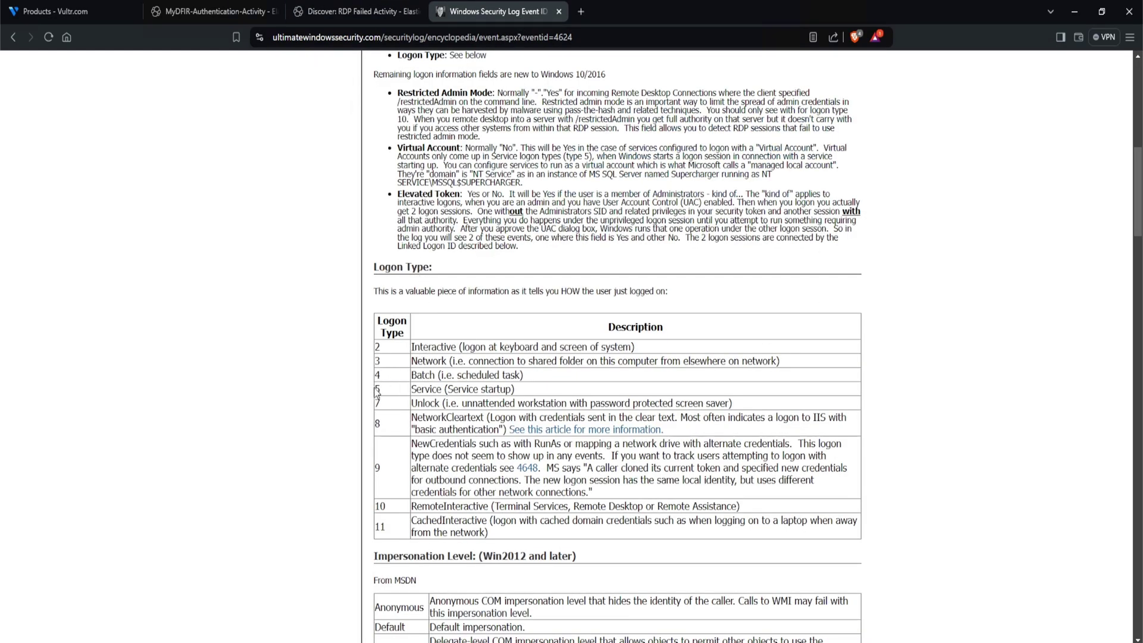
{"action": "left_click_drag", "start_coordinate": [383, 389], "coordinate": [514, 389]}
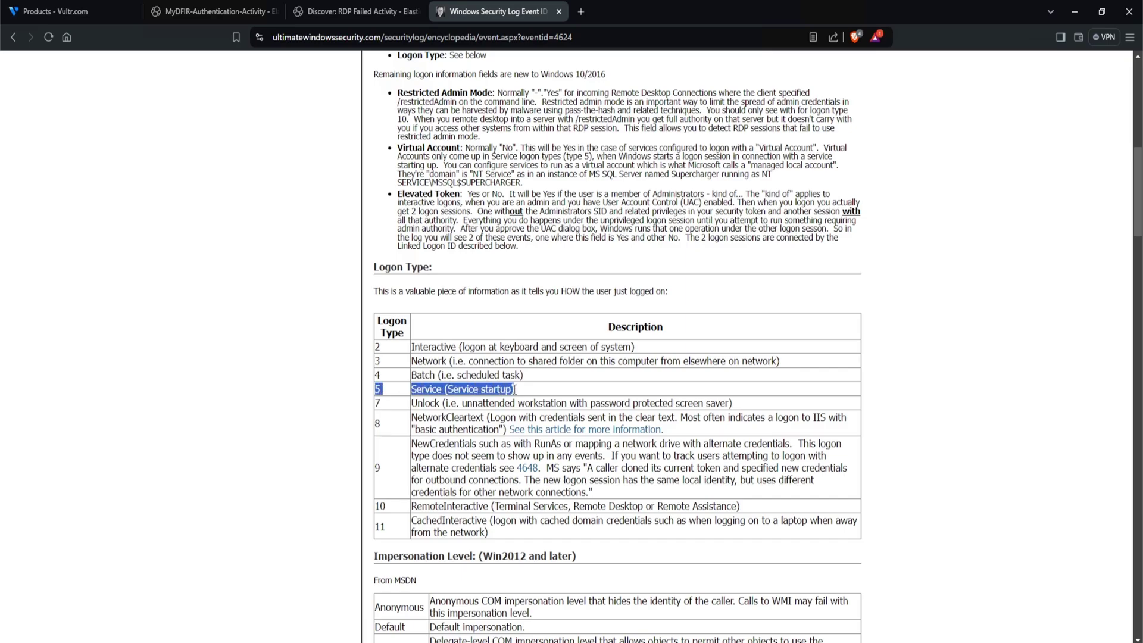
Copy the winlog.event_data.LogonType field name from the open 4624 document
{"action": "key", "text": "ctrl+shift+Tab"}
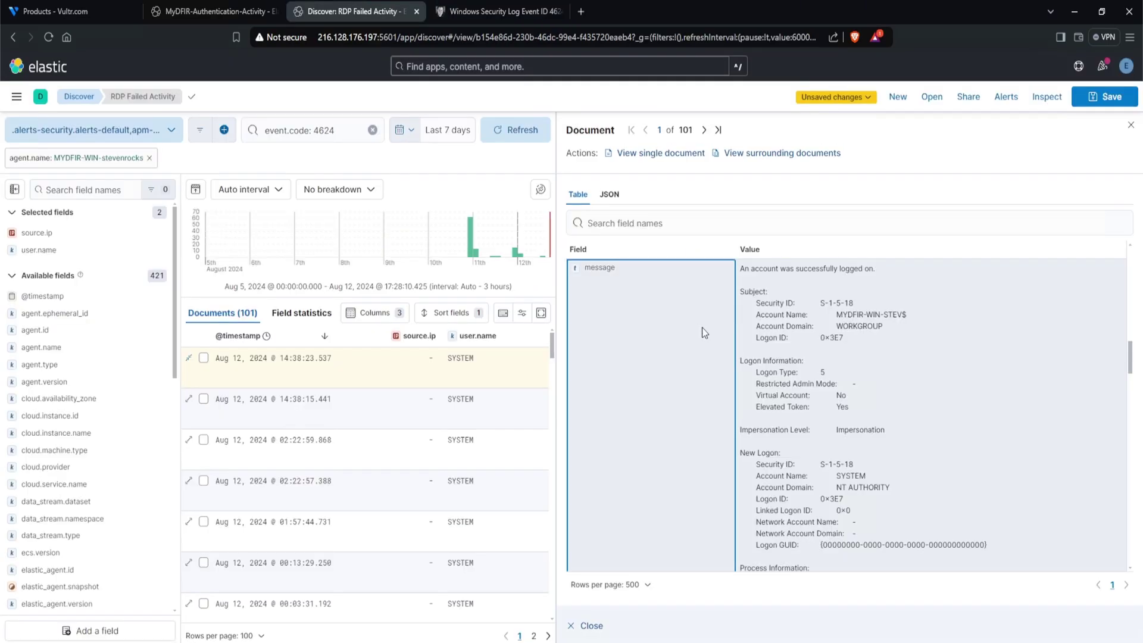
{"action": "scroll", "coordinate": [778, 350], "scroll_direction": "down", "scroll_amount": 8}
{"action": "scroll", "coordinate": [781, 358], "scroll_direction": "down", "scroll_amount": 10}
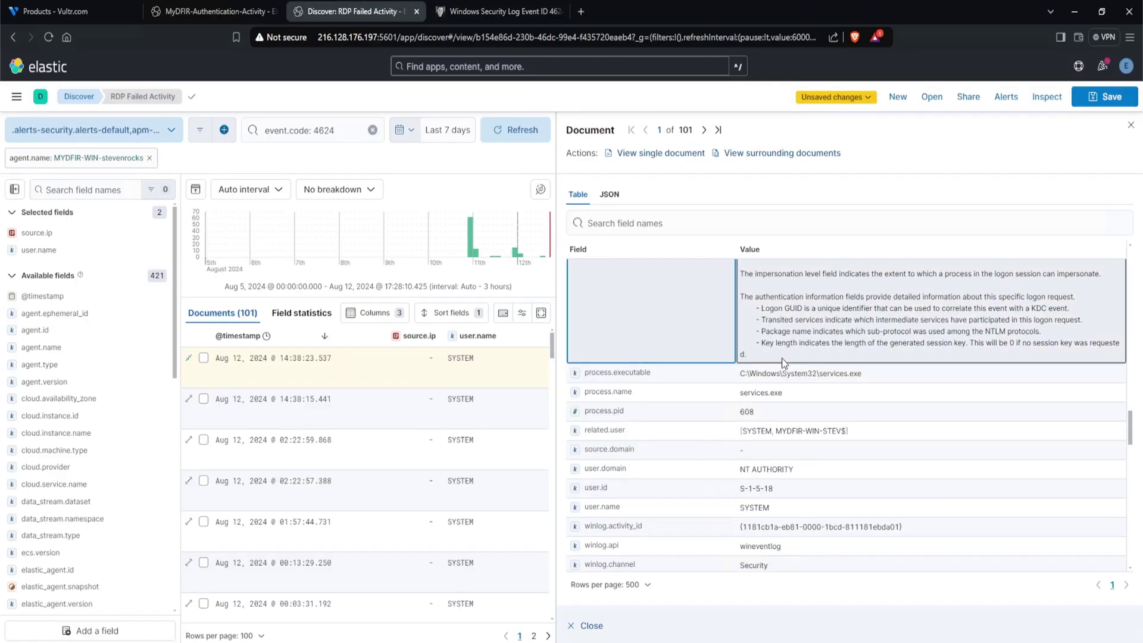
{"action": "scroll", "coordinate": [784, 364], "scroll_direction": "down", "scroll_amount": 2}
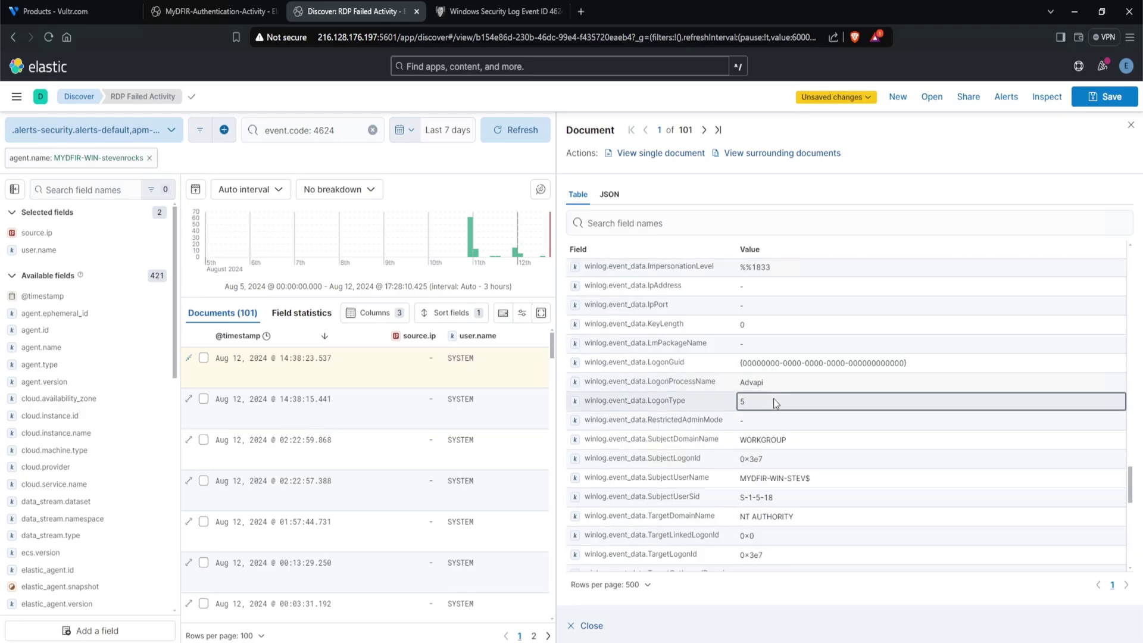
{"action": "left_click", "coordinate": [606, 403]}
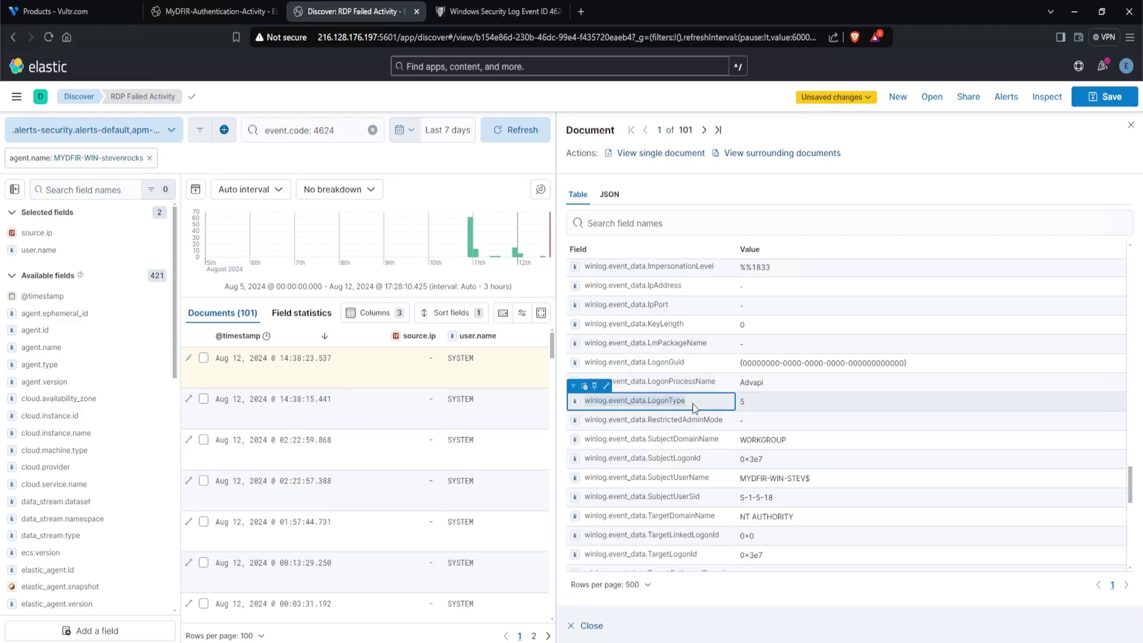
{"action": "right_click", "coordinate": [675, 399]}
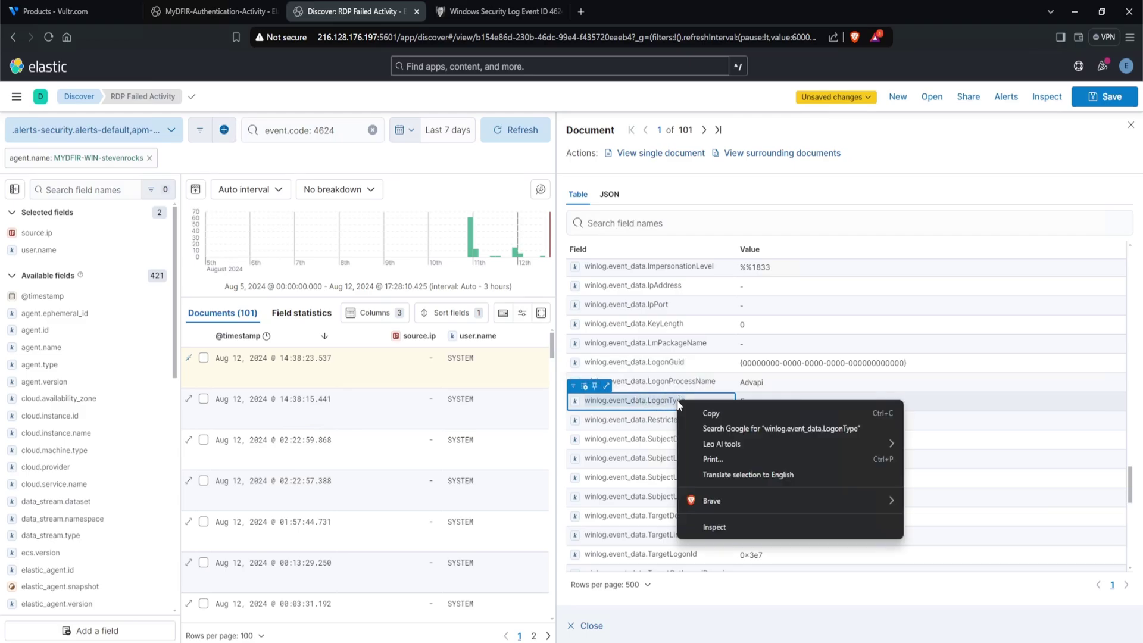
{"action": "left_click", "coordinate": [708, 414]}
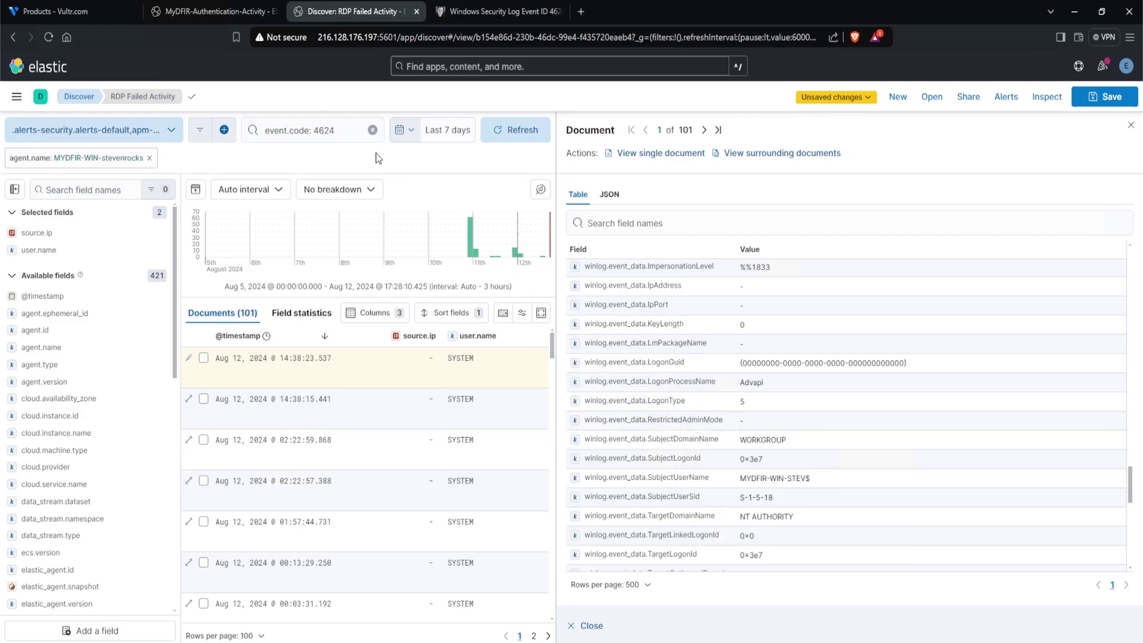
{"action": "left_click", "coordinate": [355, 137]}
Append 'and (winlog.event_data.LogonType: 10 or winlog.event_data.LogonType: 7)' to the query and run it, leaving one Administrator document
{"action": "type", "text": "and "}
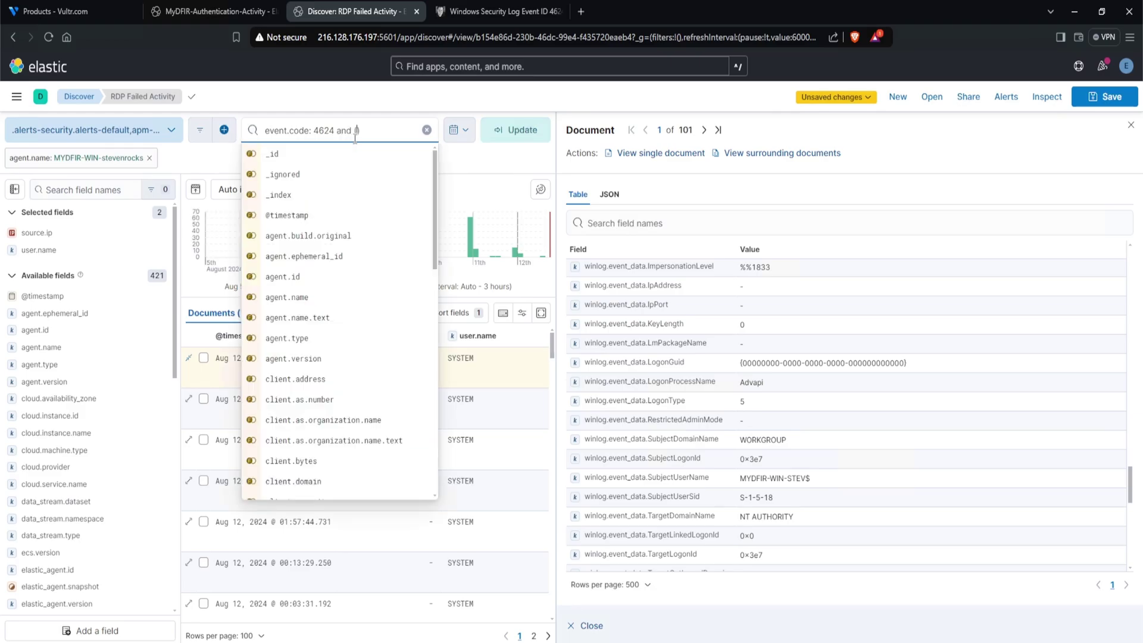
{"action": "type", "text": "("}
{"action": "type", "text": "winlog.event_data.LogonType"}
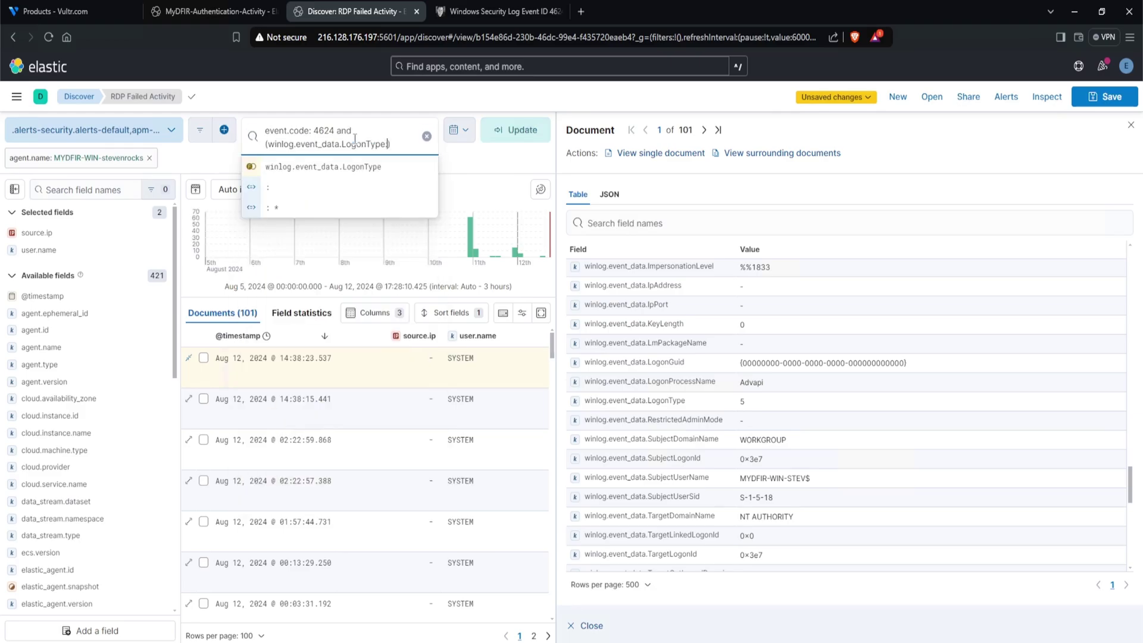
{"action": "type", "text": ": 10 or"}
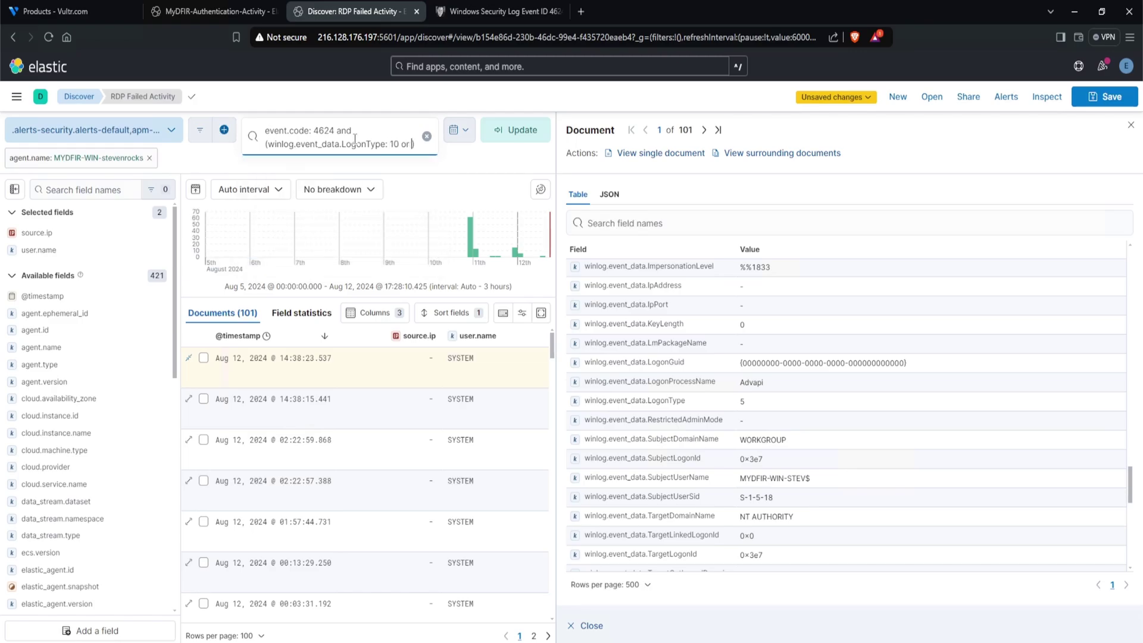
{"action": "type", "text": "winlog.event_data.LogonType"}
{"action": "type", "text": ": 7"}
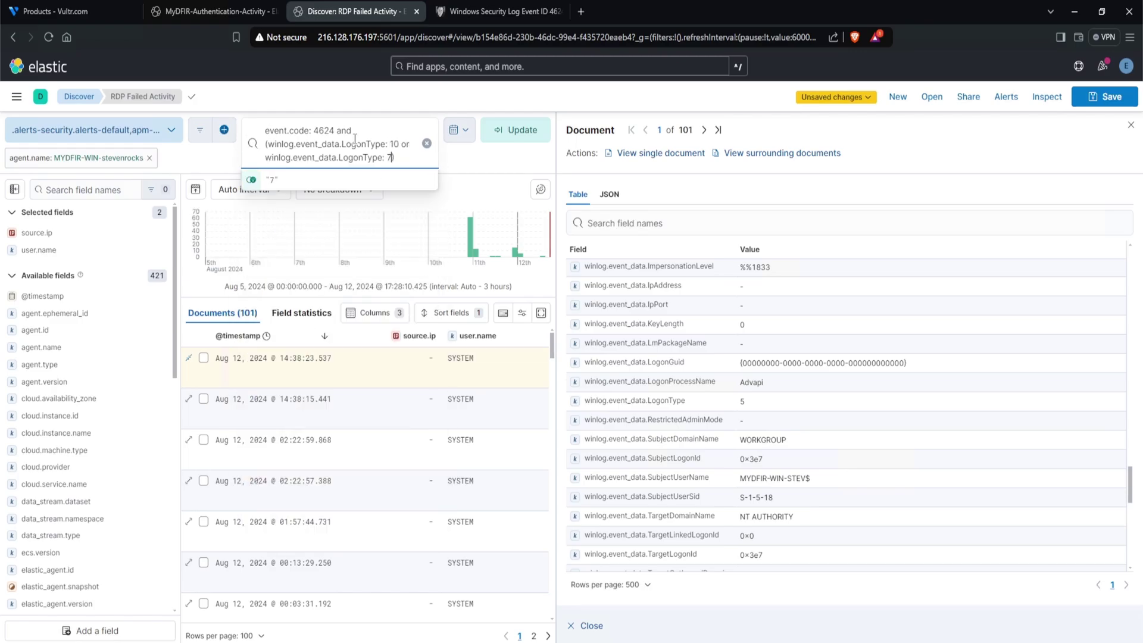
{"action": "left_click", "coordinate": [520, 131]}
{"action": "key", "text": "Escape"}
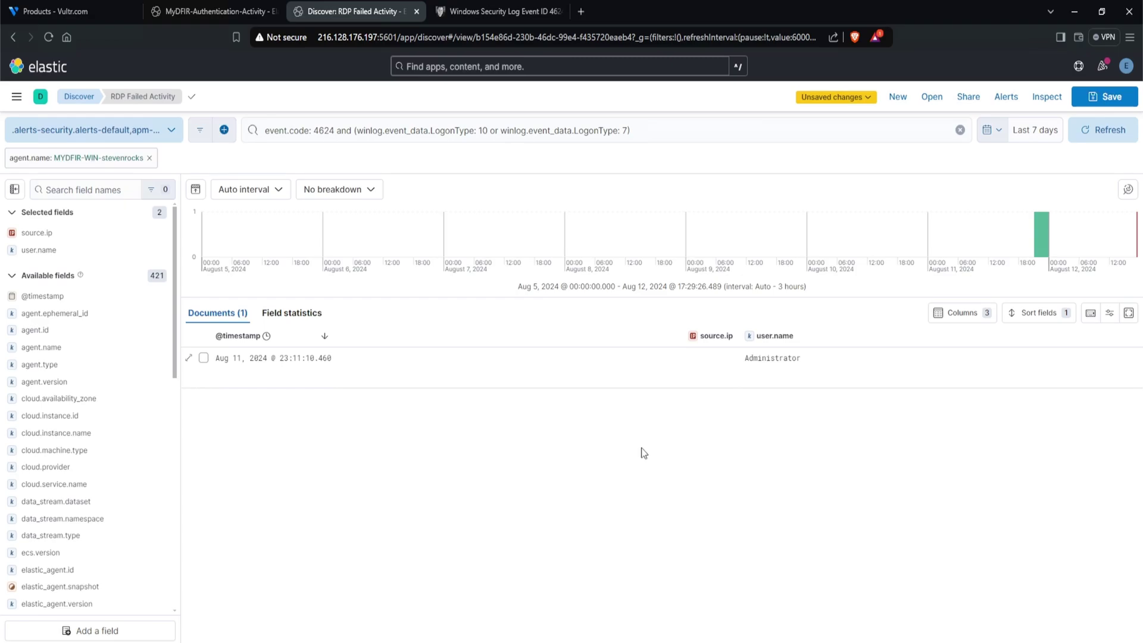
{"action": "triple_click", "coordinate": [655, 135]}
{"action": "key", "text": "ctrl+c"}
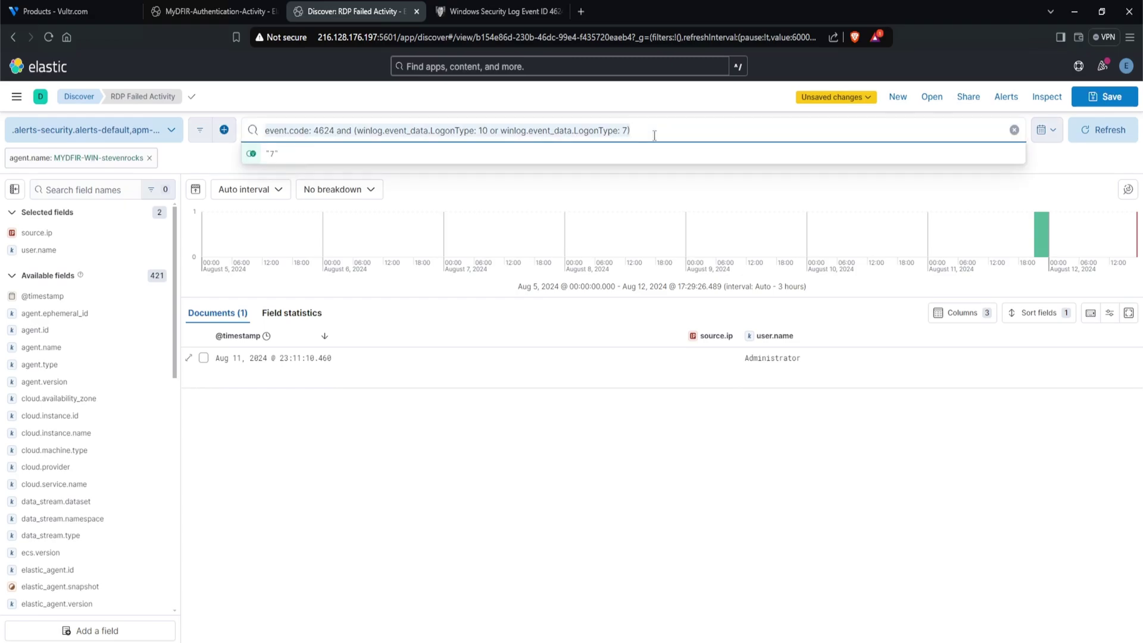
Save the 4624 logon-type search as 'RDP Successful Activity' and return to the MyDFIR-Authentication-Activity dashboard
{"action": "left_click", "coordinate": [1094, 104]}
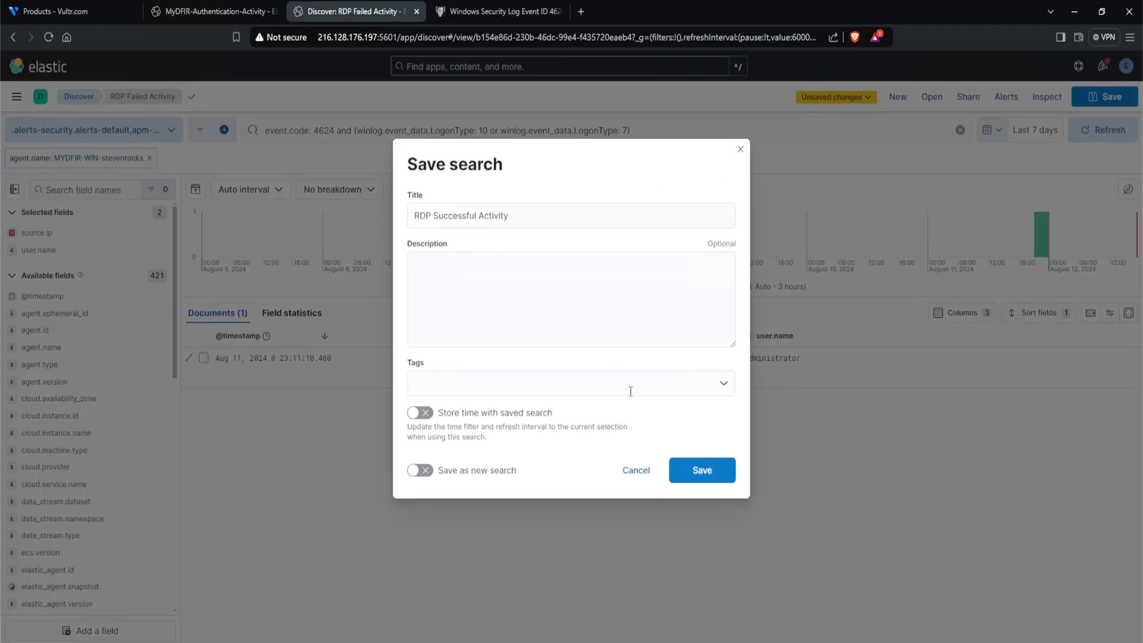
{"action": "left_click", "coordinate": [702, 470]}
{"action": "left_click", "coordinate": [222, 16]}
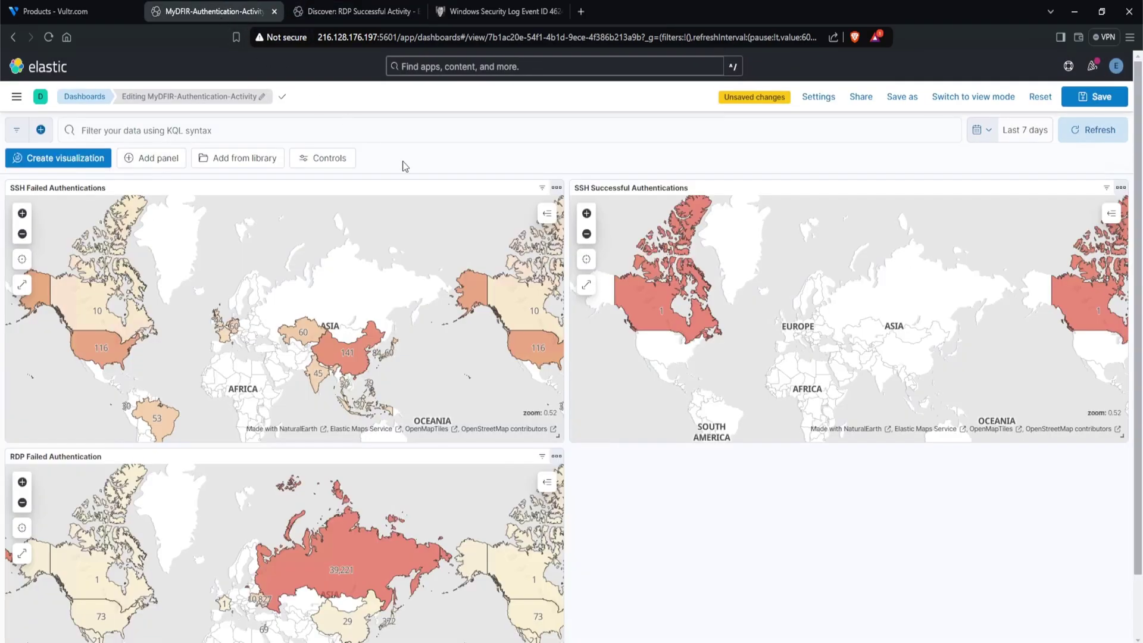
Duplicate the RDP Failed Authentication map and retitle the copy, replacing 'Failed' with 'Successful'
{"action": "left_click", "coordinate": [557, 457]}
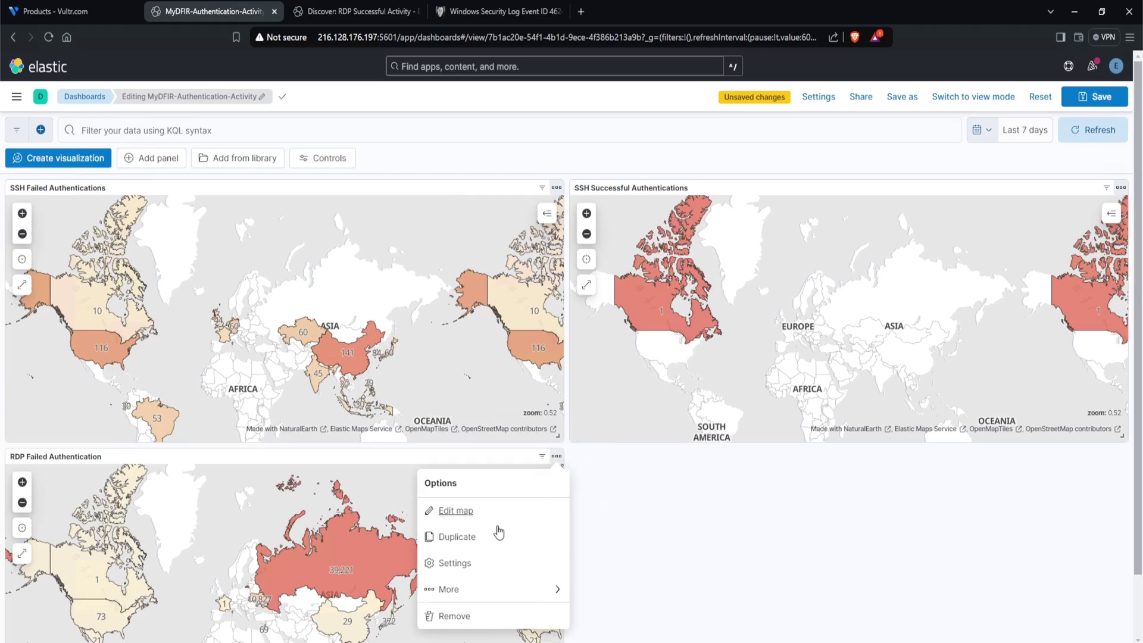
{"action": "left_click", "coordinate": [480, 536]}
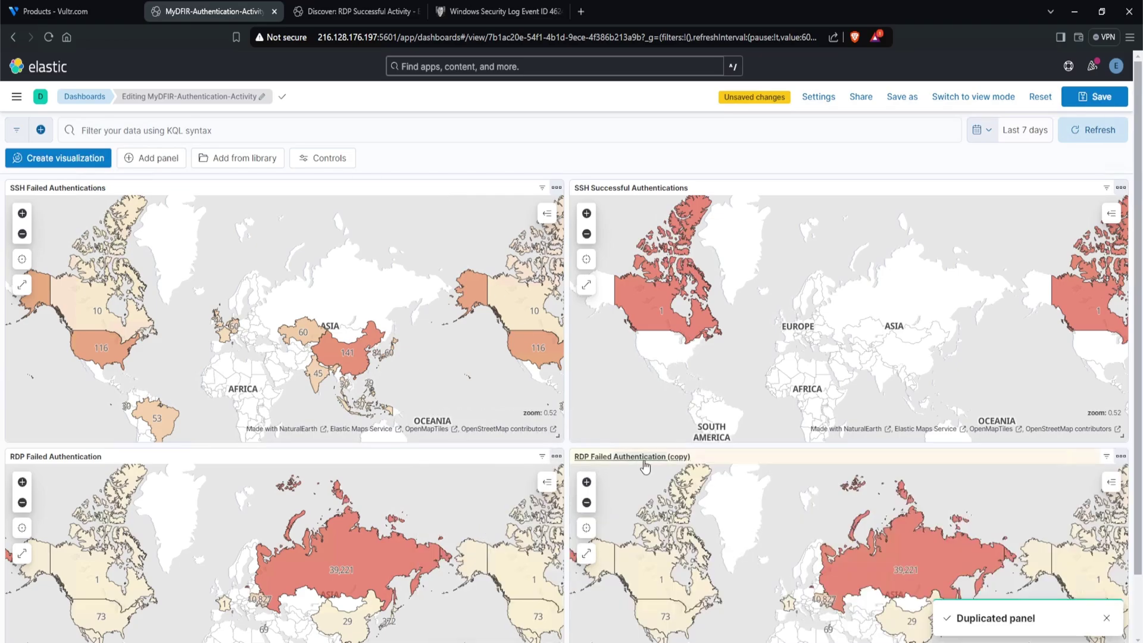
{"action": "left_click", "coordinate": [638, 461]}
{"action": "double_click", "coordinate": [958, 233]}
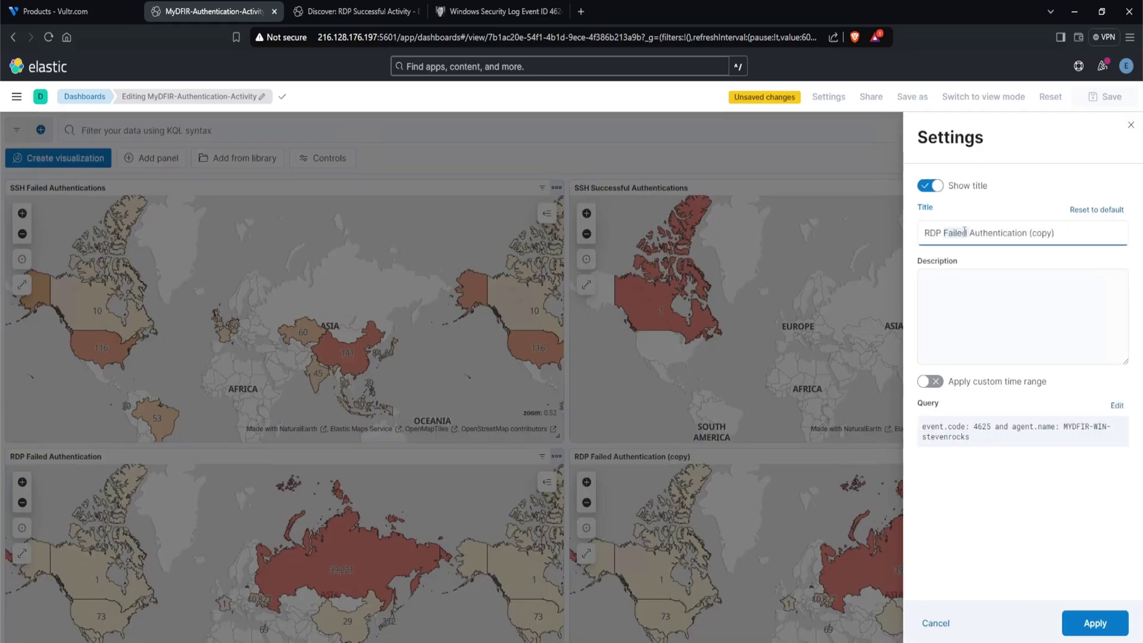
{"action": "type", "text": "Successful"}
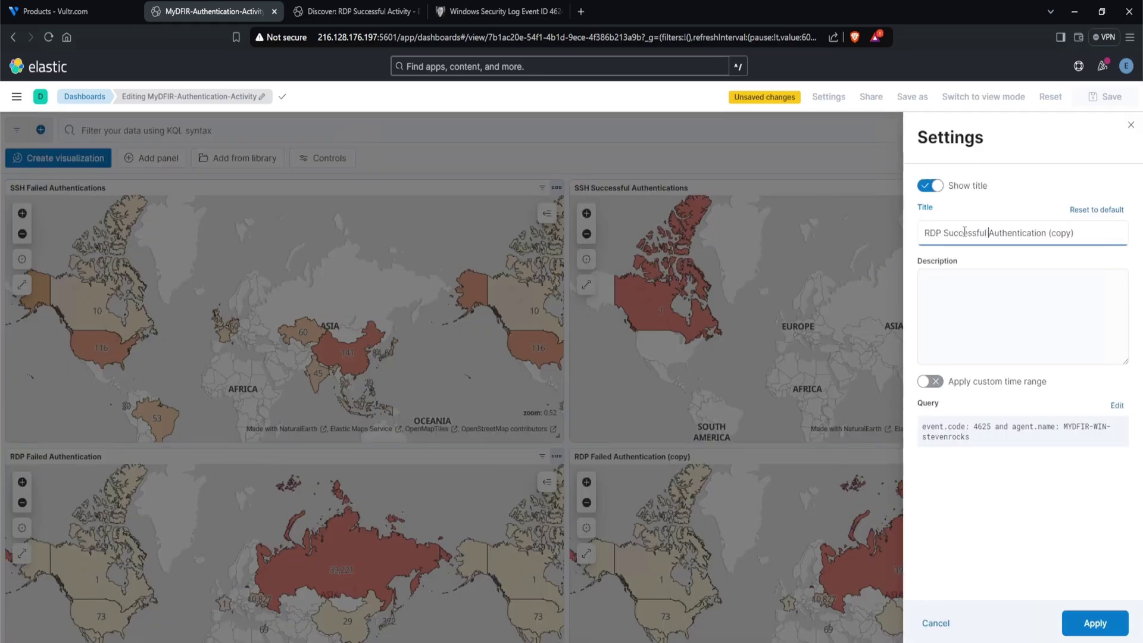
{"action": "left_click", "coordinate": [1071, 236]}
{"action": "key", "text": "BackSpace"}
{"action": "key", "text": "BackSpace"}
{"action": "key", "text": "BackSpace"}
{"action": "key", "text": "BackSpace"}
{"action": "key", "text": "BackSpace"}
{"action": "key", "text": "BackSpace"}
{"action": "key", "text": "BackSpace"}
{"action": "key", "text": "BackSpace"}
Replace the copied map's query with the event 4624 LogonType 10 or 7 query and save the map
{"action": "left_click", "coordinate": [1117, 407]}
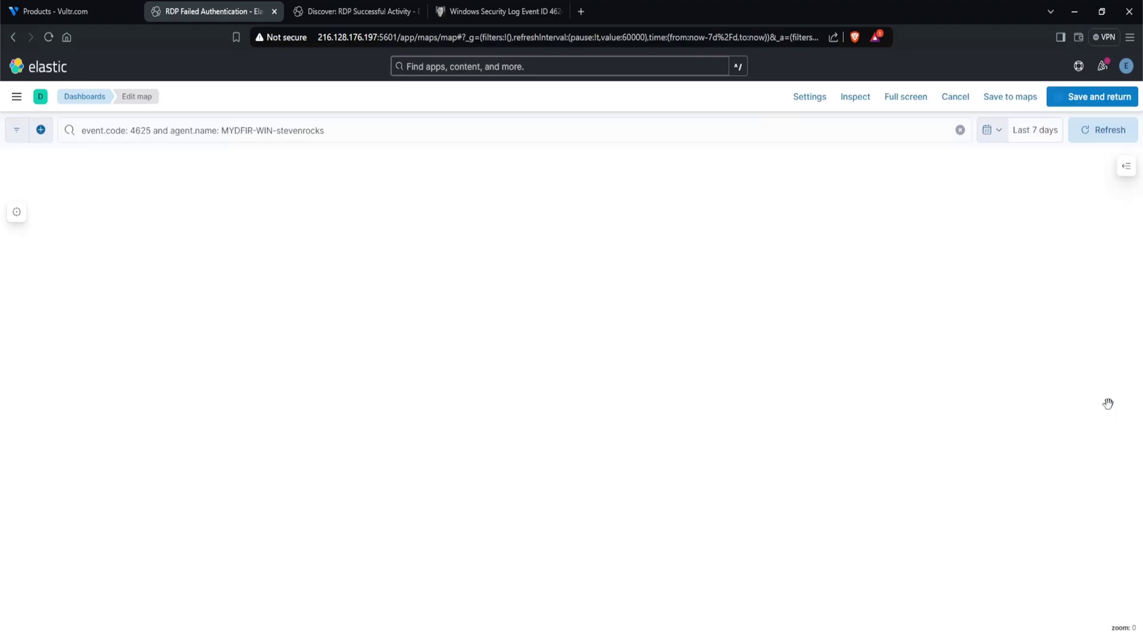
{"action": "key", "text": "ctrl+a"}
{"action": "key", "text": "ctrl+v"}
{"action": "left_click", "coordinate": [1089, 132]}
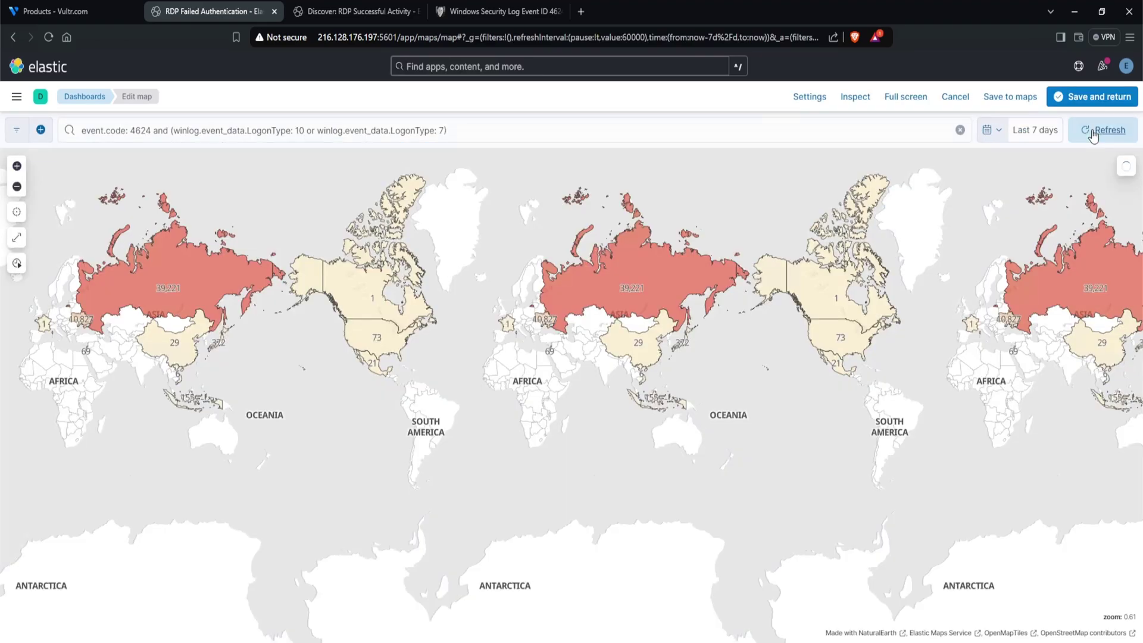
{"action": "left_click", "coordinate": [1087, 98]}
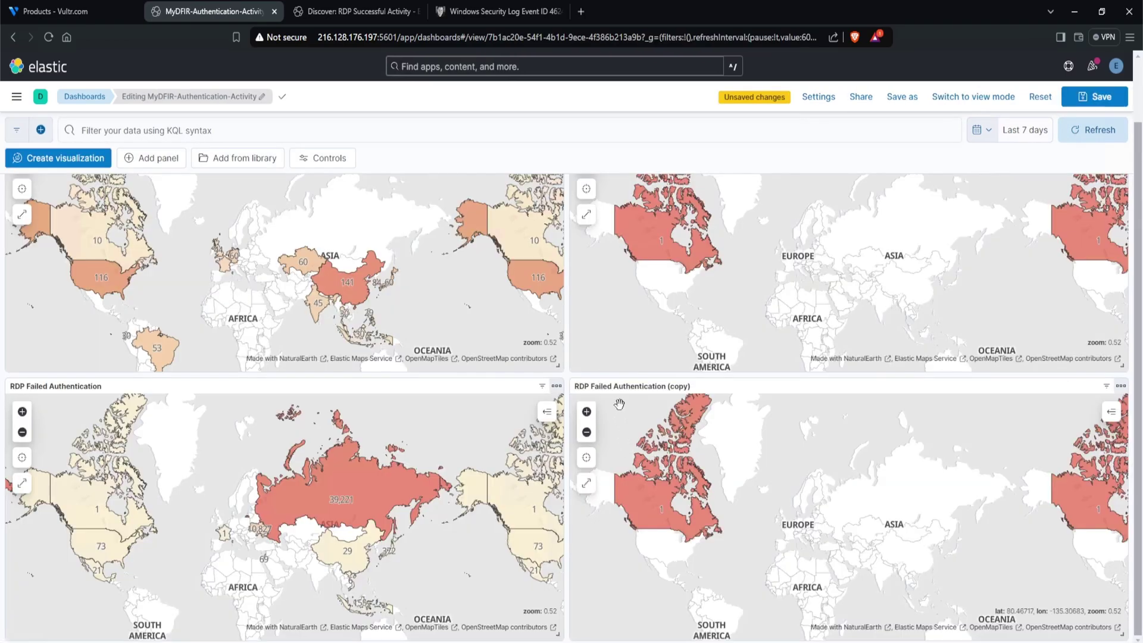
Retitle the copied map panel 'RDP Successful Authentications', dropping the (copy) suffix
{"action": "left_click", "coordinate": [640, 386]}
{"action": "left_click_drag", "start_coordinate": [1057, 230], "coordinate": [1027, 232]}
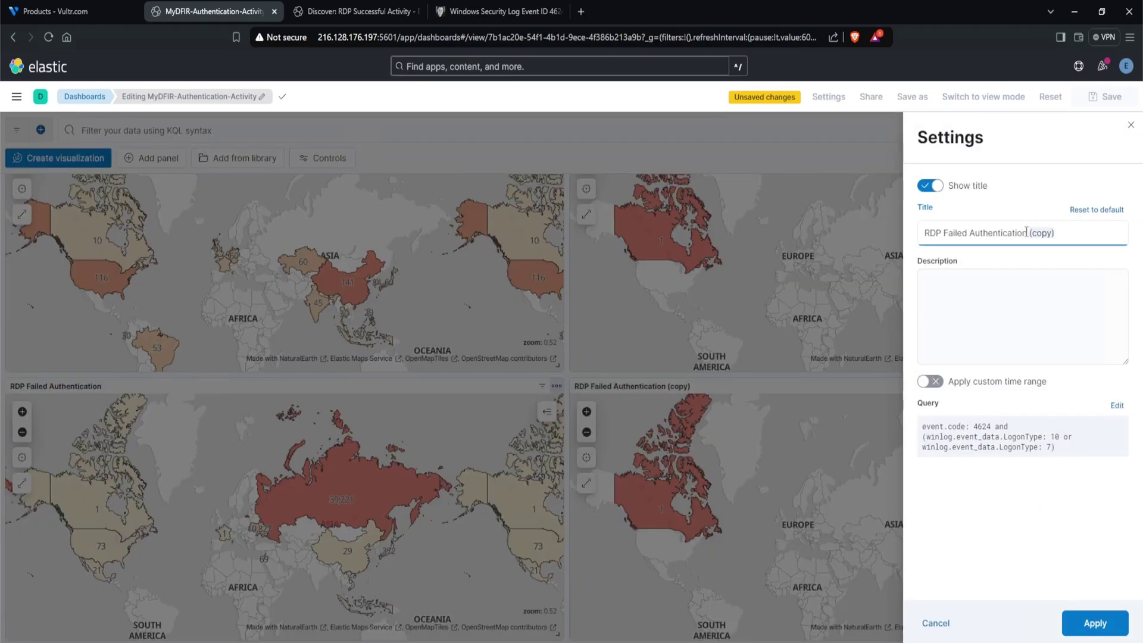
{"action": "type", "text": "s"}
{"action": "double_click", "coordinate": [959, 231]}
{"action": "type", "text": "Successful"}
{"action": "left_click", "coordinate": [1080, 633]}
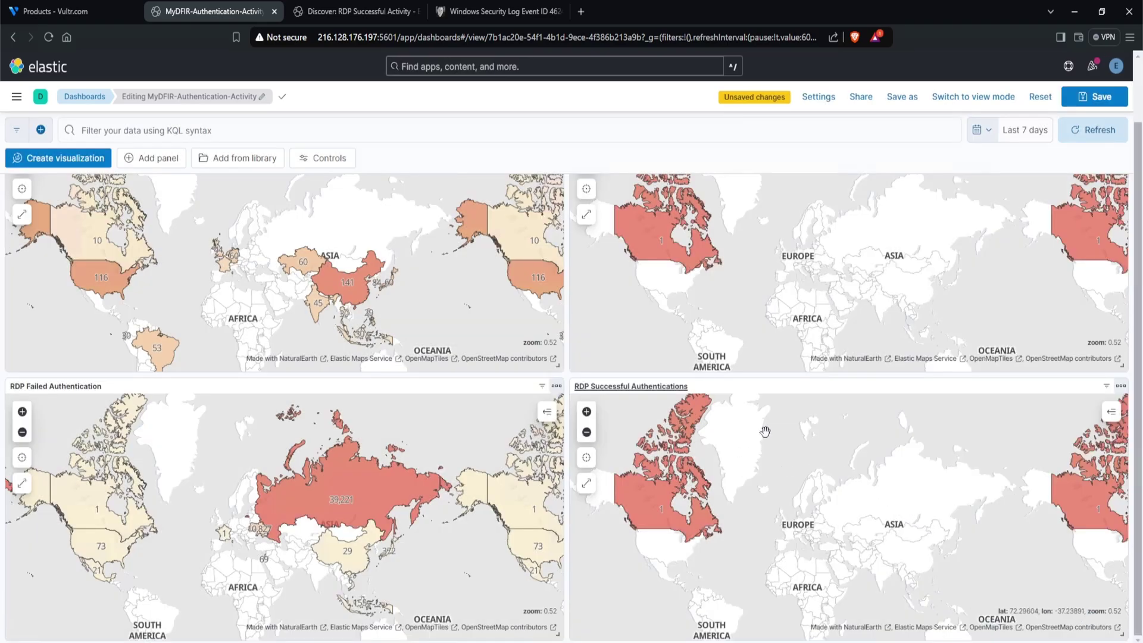
{"action": "scroll", "coordinate": [653, 275], "scroll_direction": "up", "scroll_amount": 1}
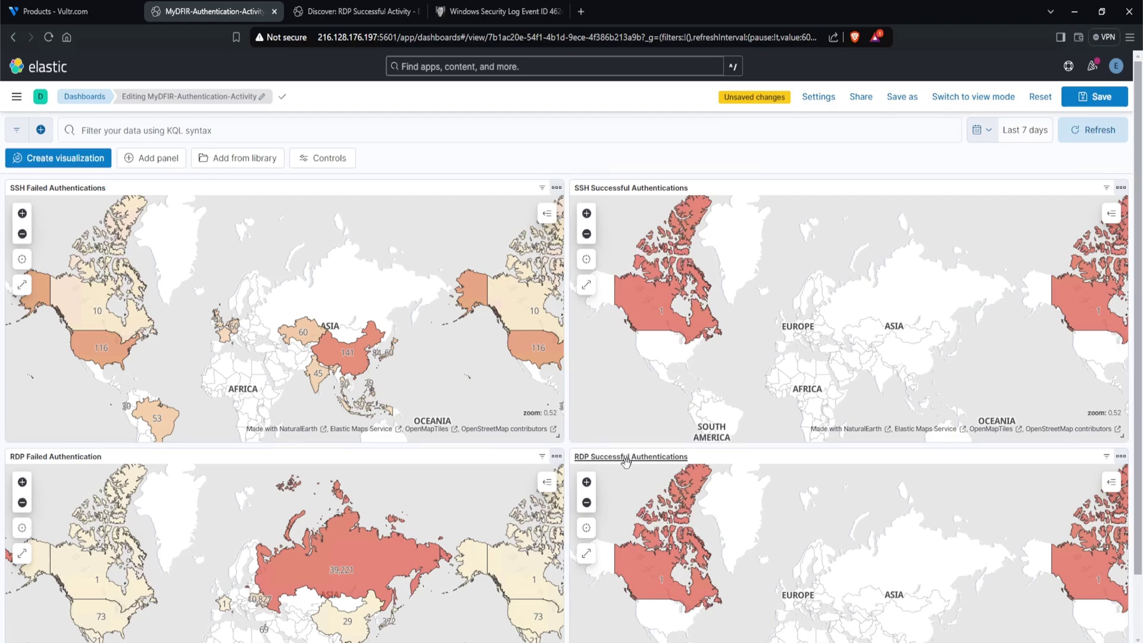
{"action": "left_click", "coordinate": [981, 130]}
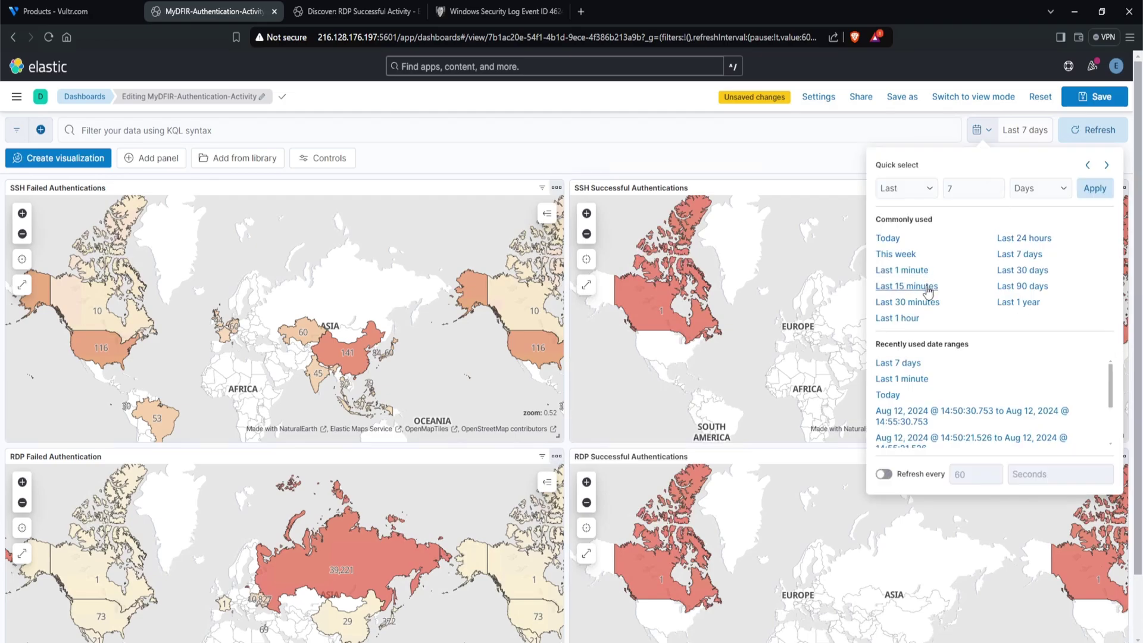
Limit the dashboard to the last 15 minutes and pan and zoom the synced maps onto Indonesia
{"action": "left_click", "coordinate": [906, 287]}
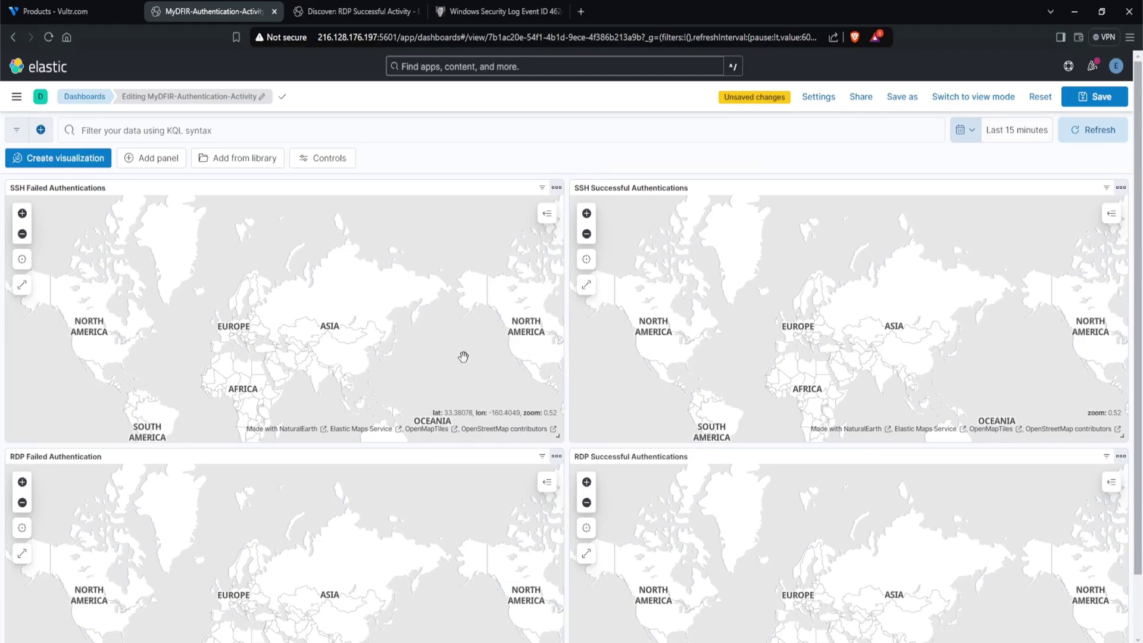
{"action": "left_click_drag", "start_coordinate": [464, 357], "coordinate": [388, 356]}
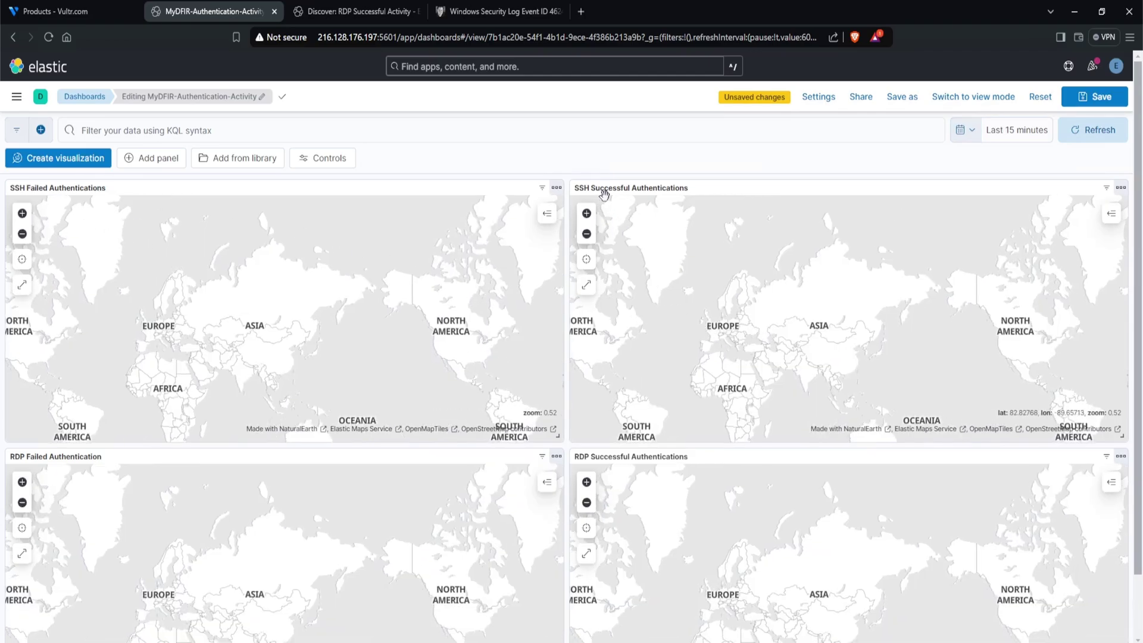
{"action": "scroll", "coordinate": [332, 396], "scroll_direction": "down", "scroll_amount": 1}
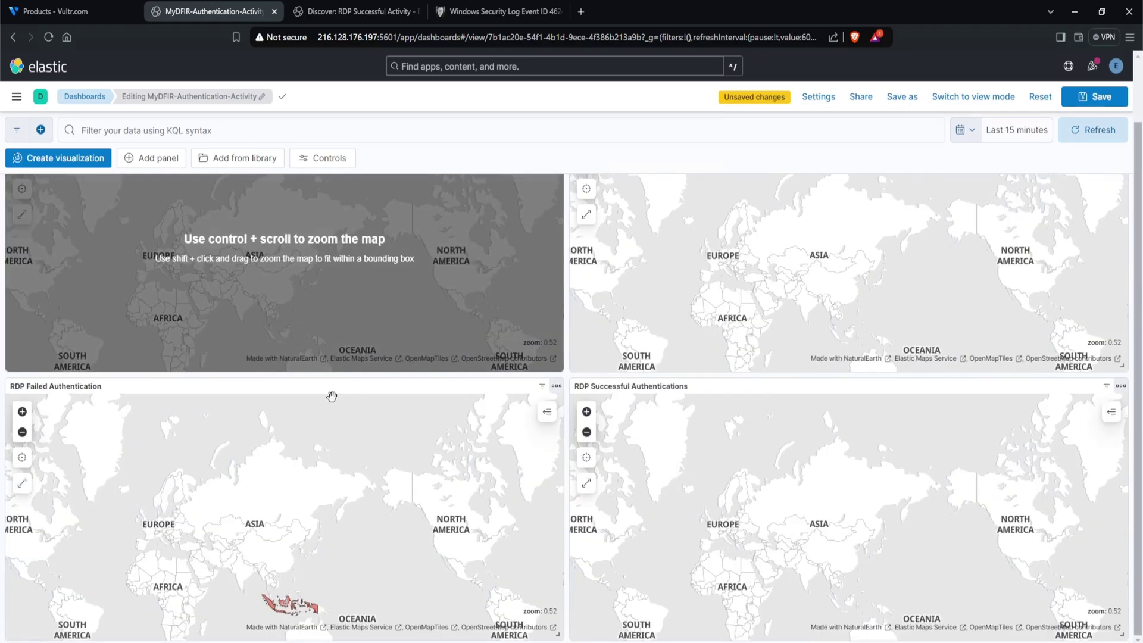
{"action": "scroll", "coordinate": [332, 396], "scroll_direction": "down", "scroll_amount": 1}
{"action": "left_click_drag", "start_coordinate": [295, 606], "coordinate": [328, 547]}
{"action": "mouse_move", "coordinate": [328, 546]}
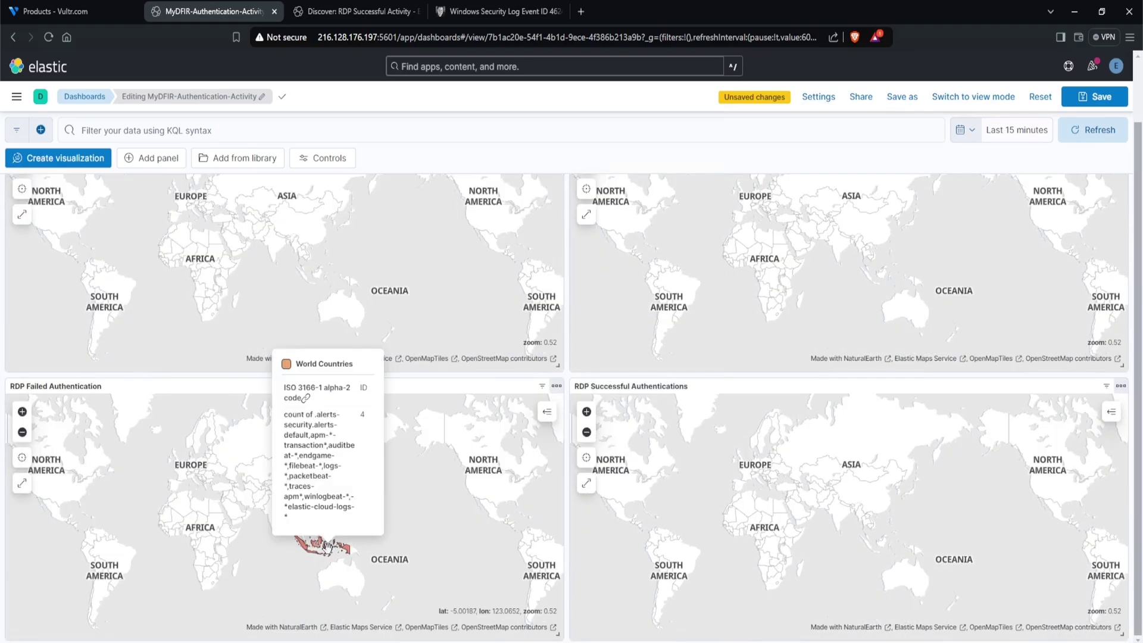
{"action": "scroll", "coordinate": [328, 546], "scroll_direction": "down", "scroll_amount": 1}
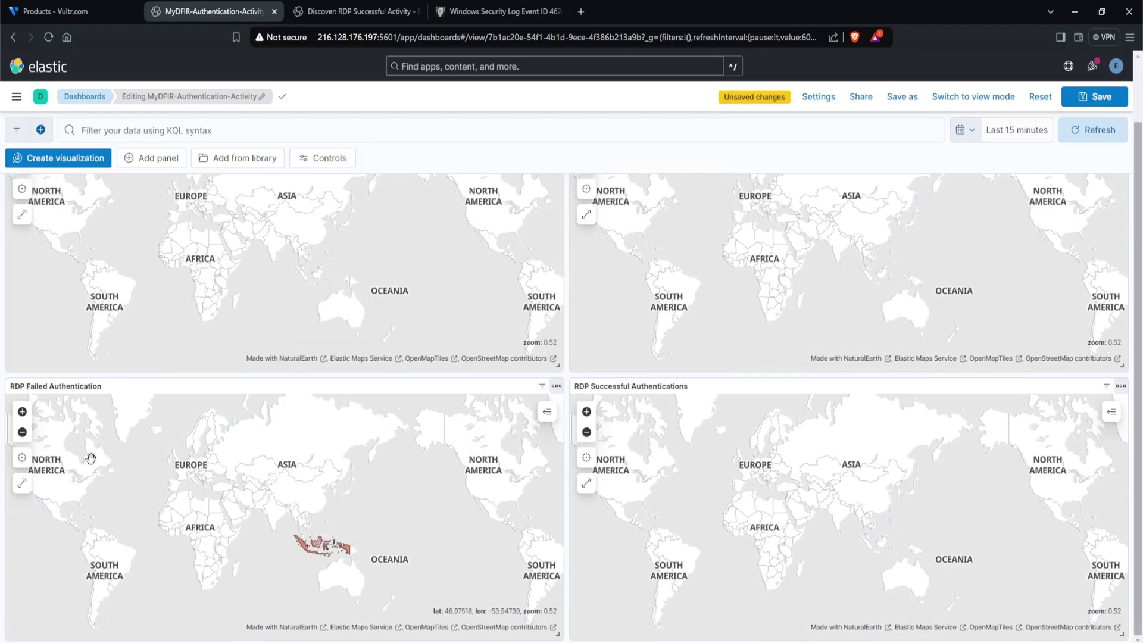
{"action": "left_click", "coordinate": [22, 458]}
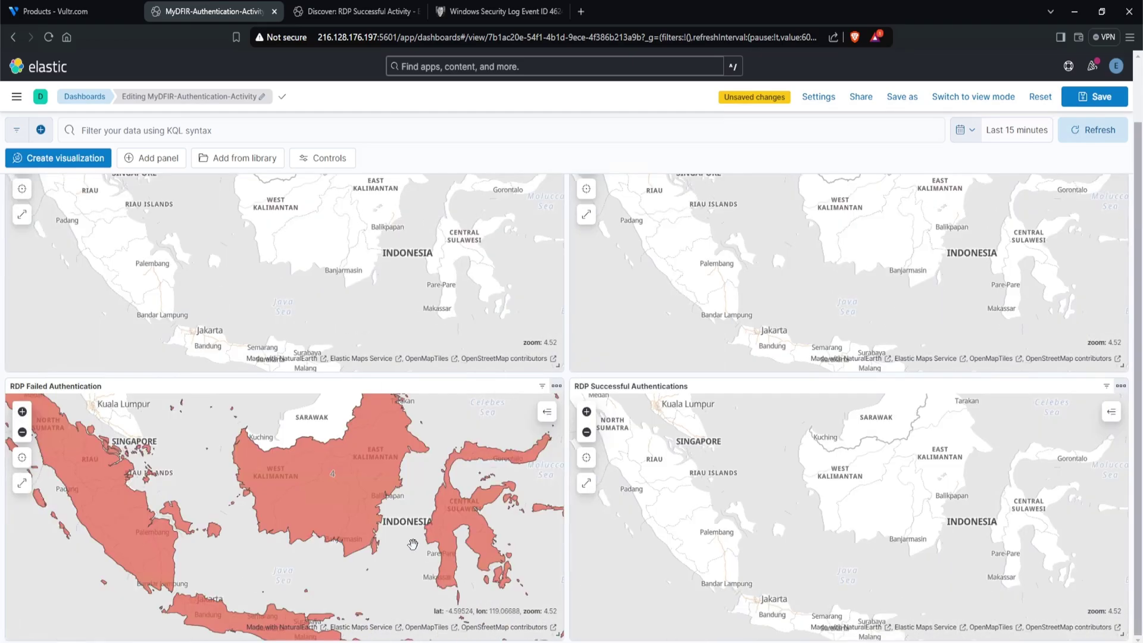
{"action": "mouse_move", "coordinate": [334, 487]}
{"action": "scroll", "coordinate": [922, 519], "scroll_direction": "down", "scroll_amount": 4}
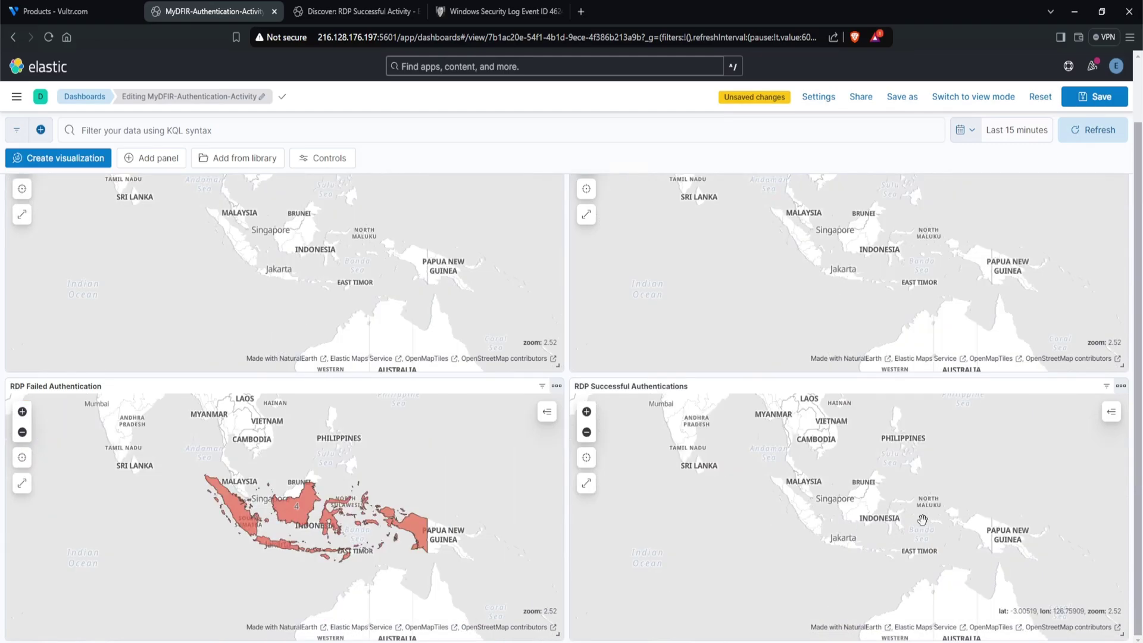
{"action": "scroll", "coordinate": [544, 210], "scroll_direction": "up", "scroll_amount": 1}
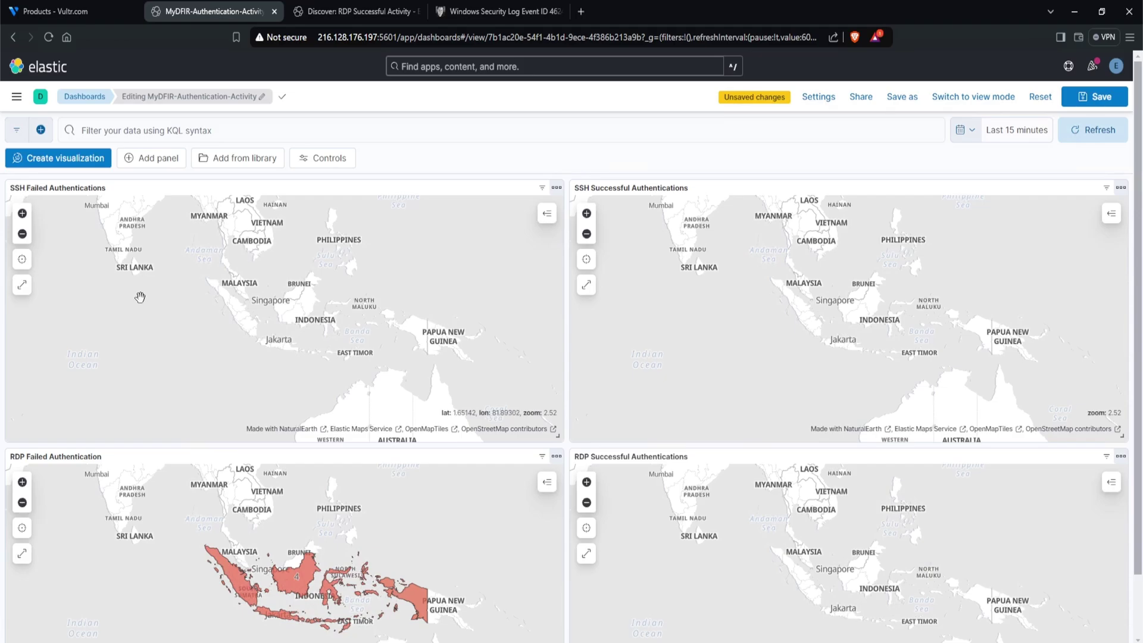
In the RDP Successful Activity search, delete the LogonType clause and run event.code: 4625
{"action": "left_click", "coordinate": [17, 98]}
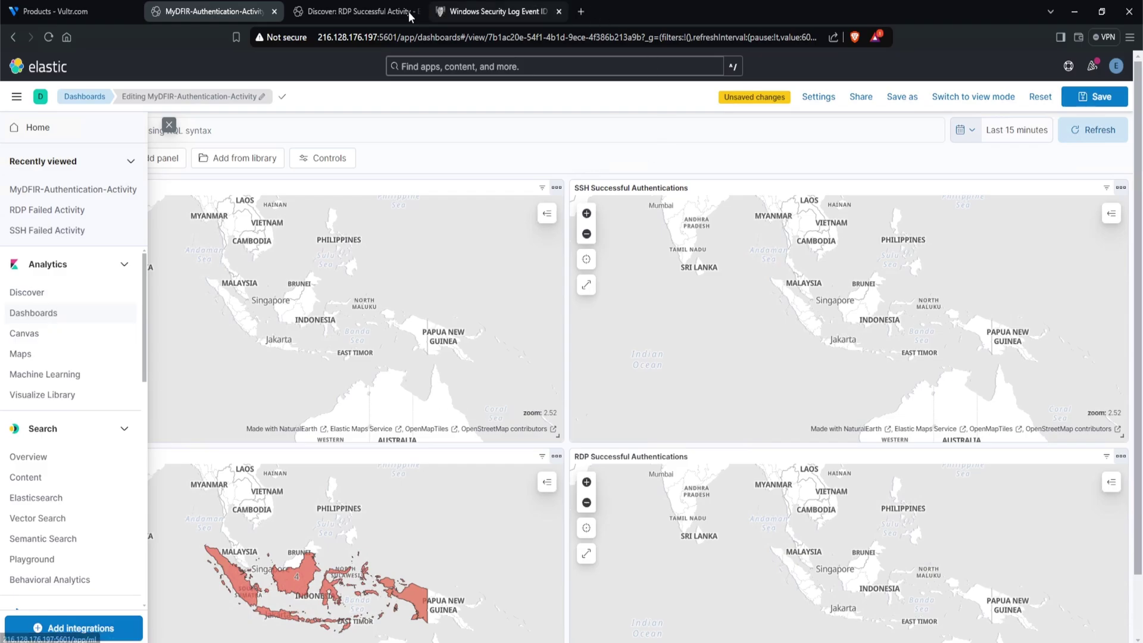
{"action": "left_click", "coordinate": [351, 17]}
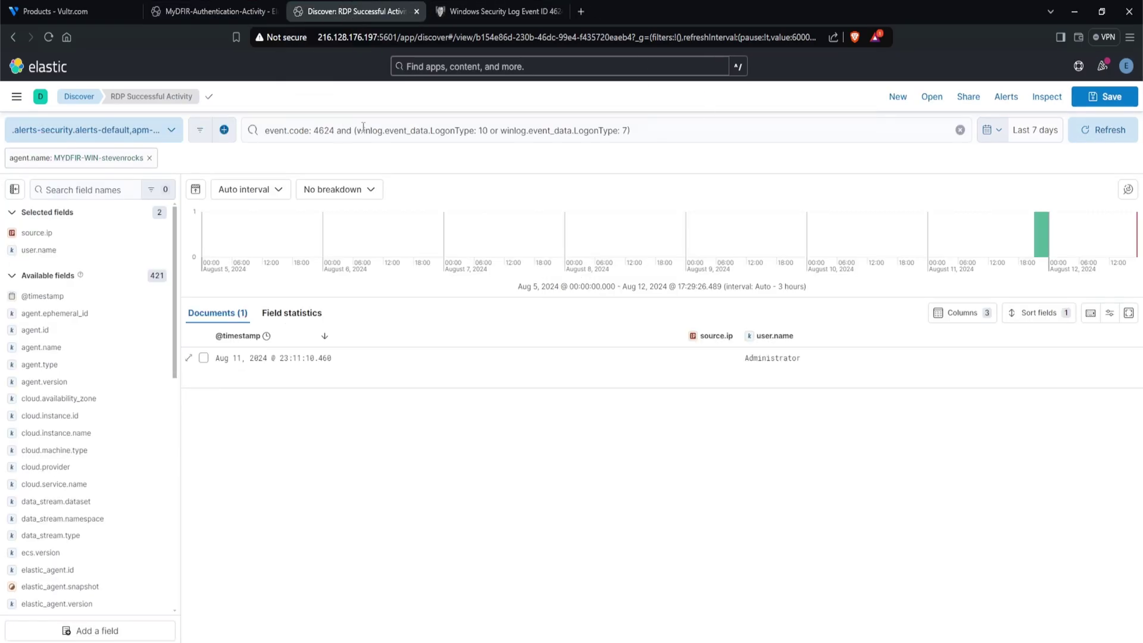
{"action": "left_click", "coordinate": [926, 99]}
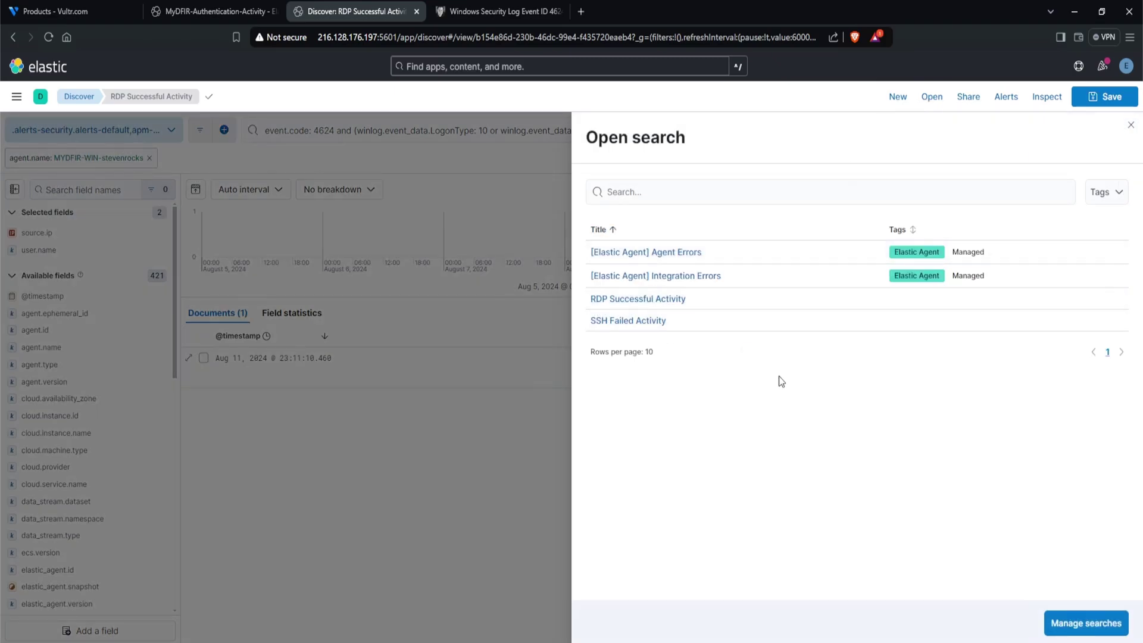
{"action": "left_click", "coordinate": [199, 132]}
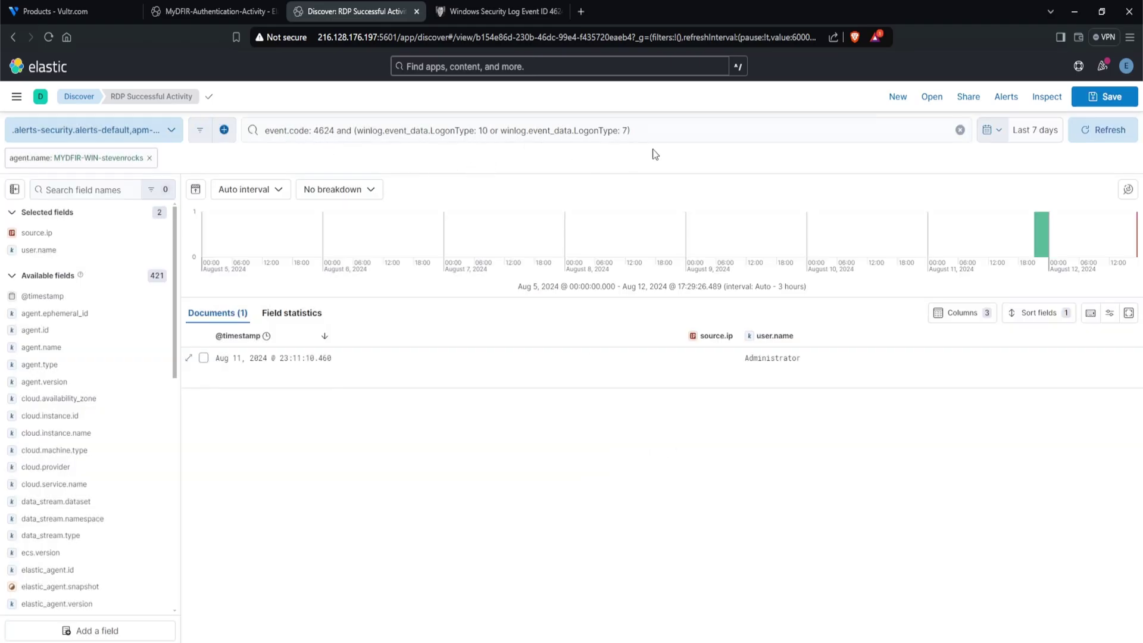
{"action": "left_click_drag", "start_coordinate": [700, 125], "coordinate": [350, 135]}
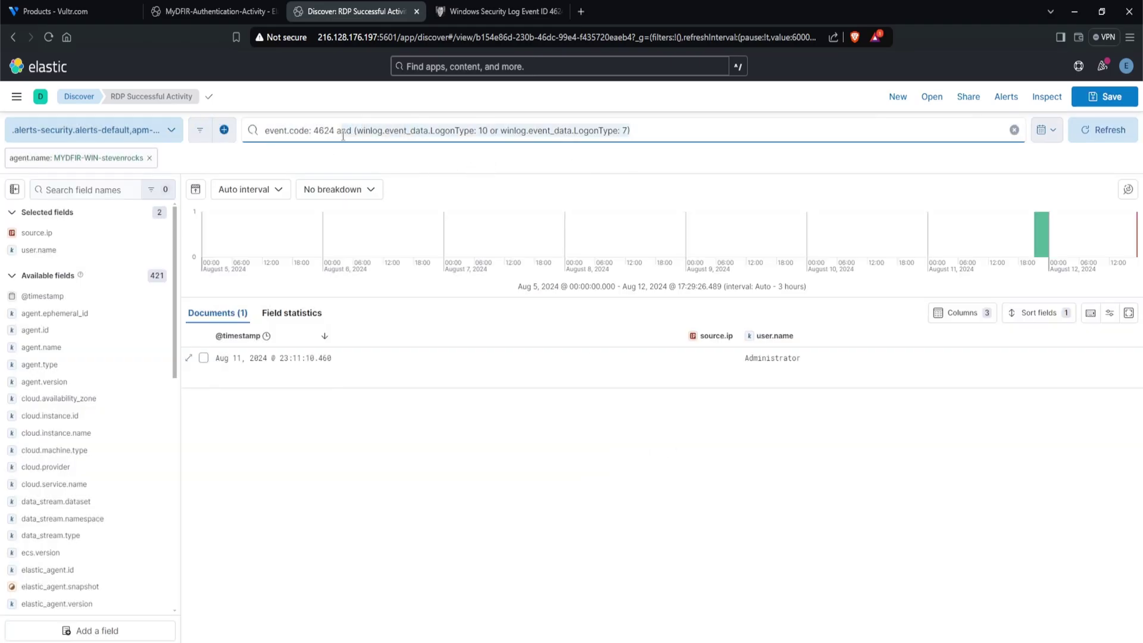
{"action": "key", "text": "BackSpace"}
{"action": "key", "text": "BackSpace"}
{"action": "key", "text": "BackSpace"}
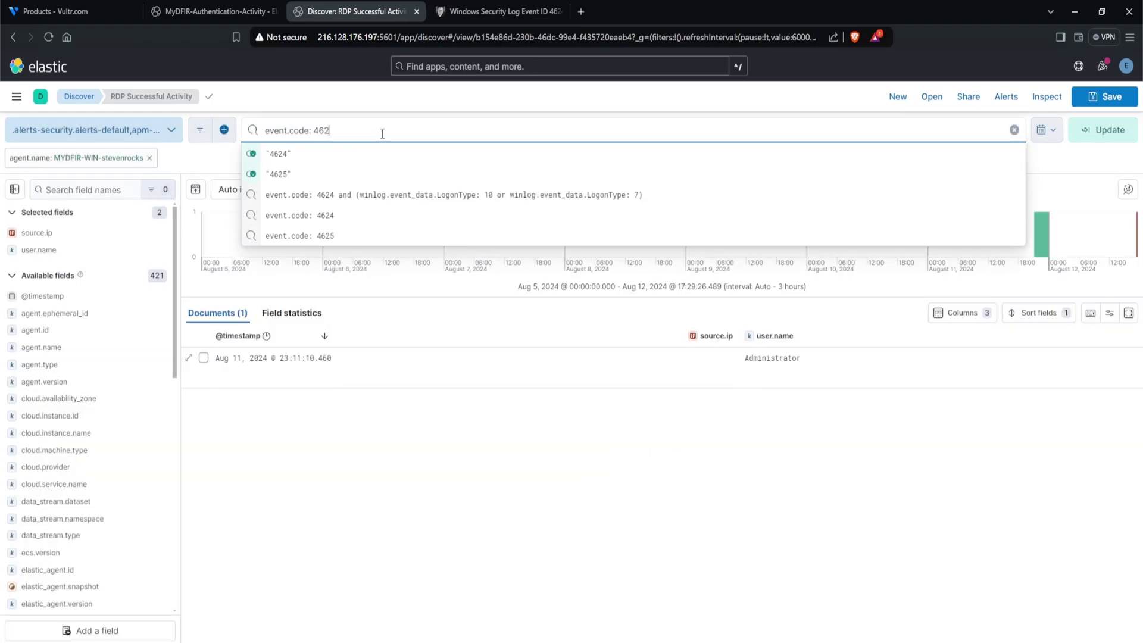
{"action": "type", "text": "5"}
{"action": "key", "text": "Return"}
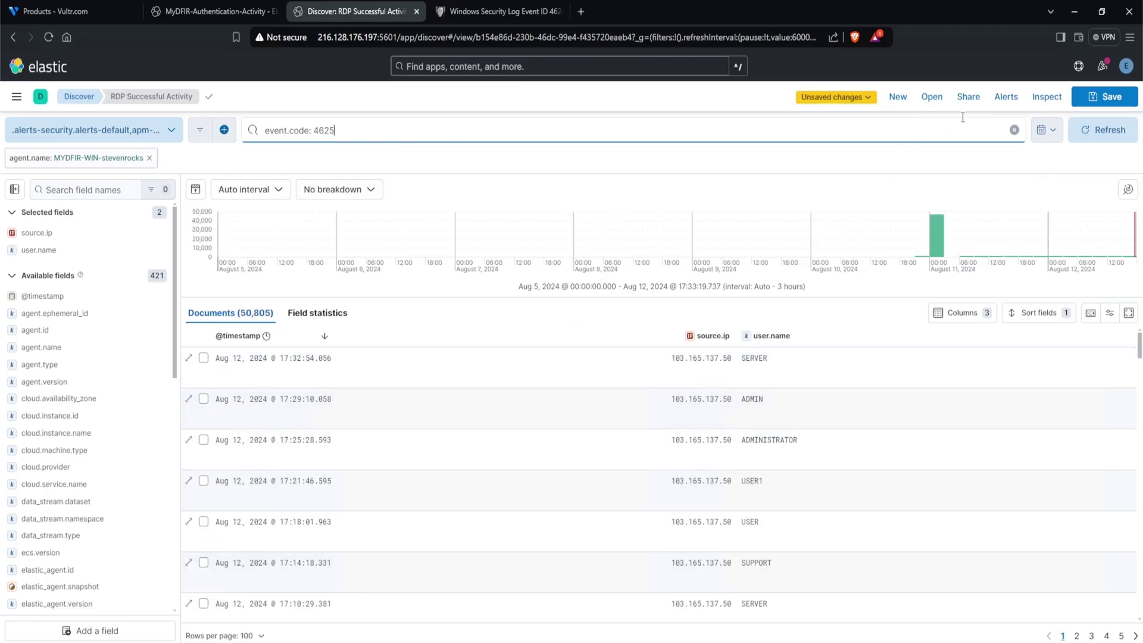
Save the 4625 query as a new search named 'RDP Failed Activity'
{"action": "left_click", "coordinate": [1129, 100]}
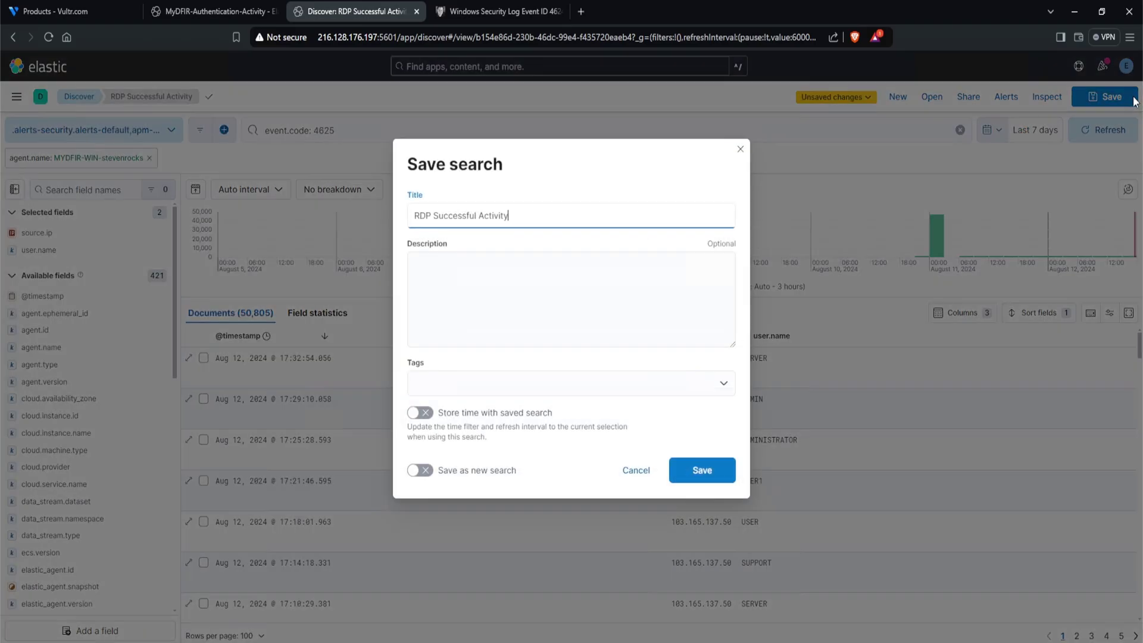
{"action": "left_click", "coordinate": [419, 470]}
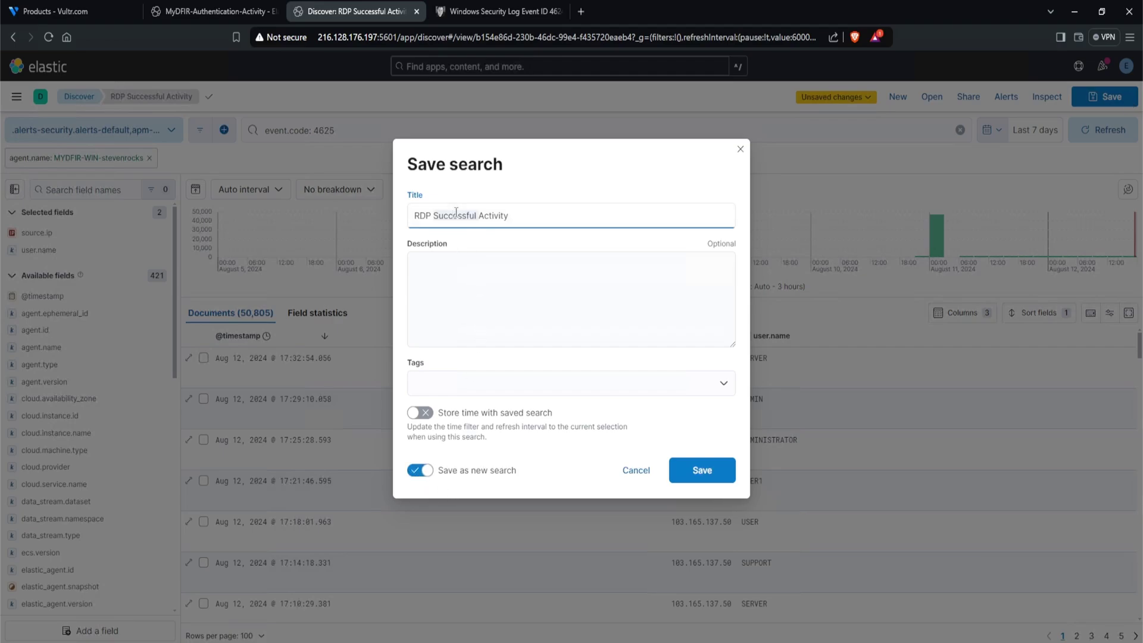
{"action": "type", "text": "Failed"}
{"action": "left_click", "coordinate": [704, 471]}
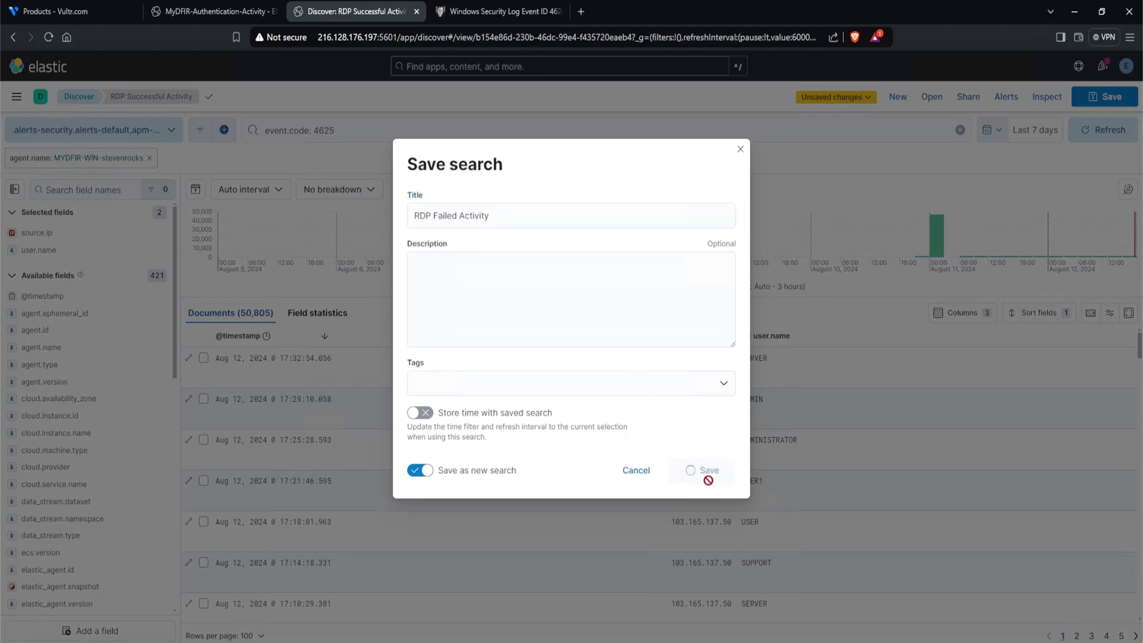
Load the saved RDP Failed Activity search from the saved searches list
{"action": "left_click", "coordinate": [931, 98]}
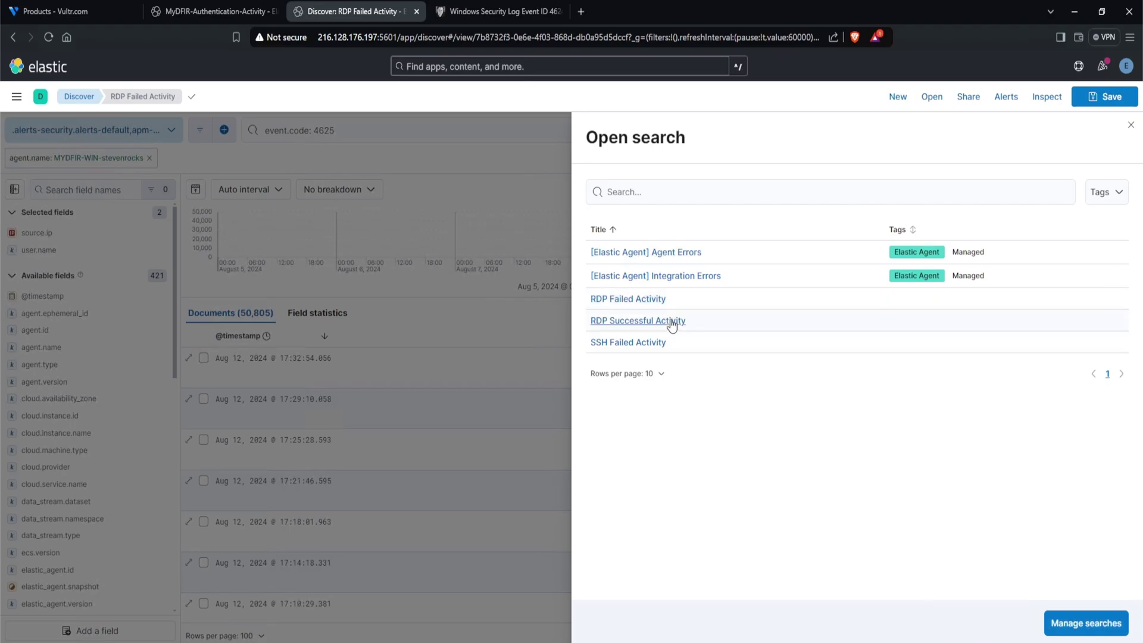
{"action": "left_click", "coordinate": [660, 299]}
{"action": "left_click", "coordinate": [282, 384]}
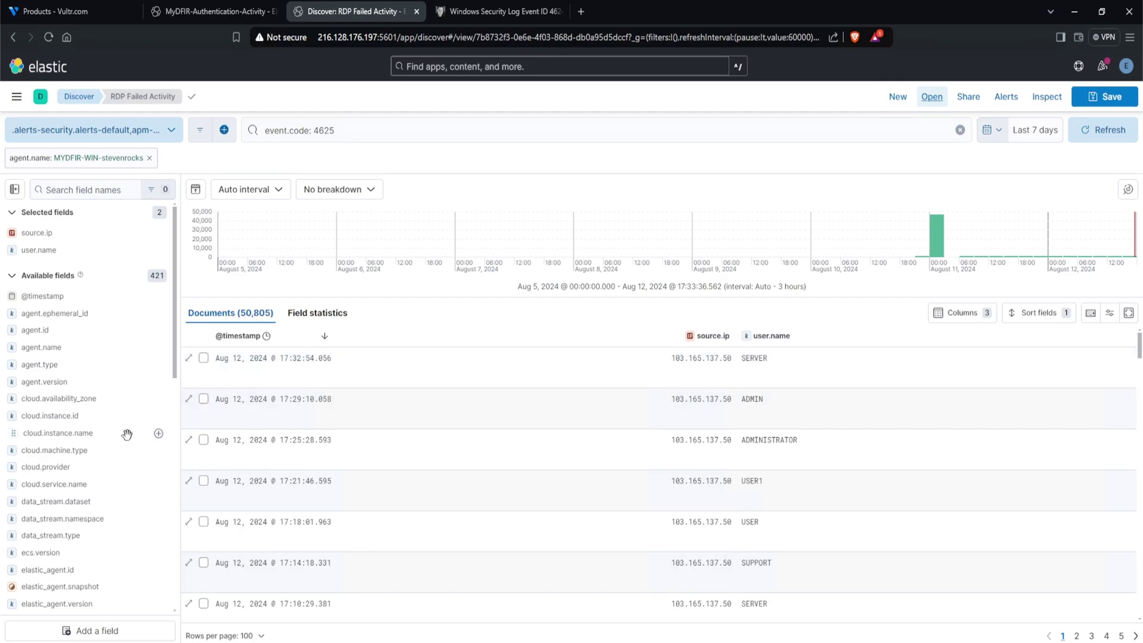
{"action": "scroll", "coordinate": [127, 434], "scroll_direction": "down", "scroll_amount": 15}
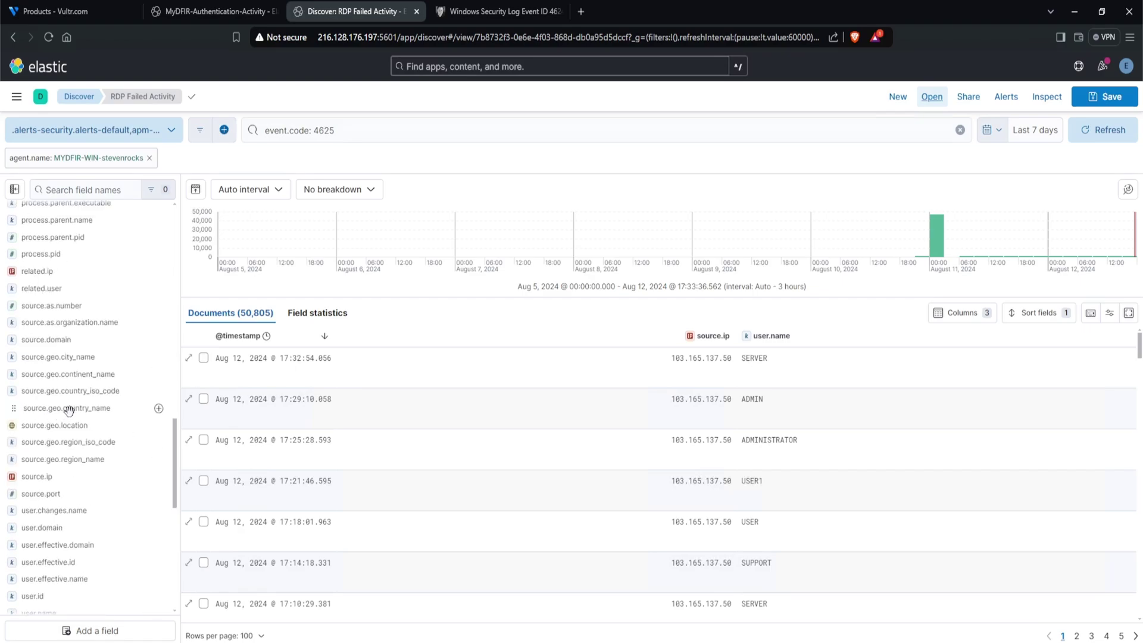
{"action": "left_click", "coordinate": [67, 408]}
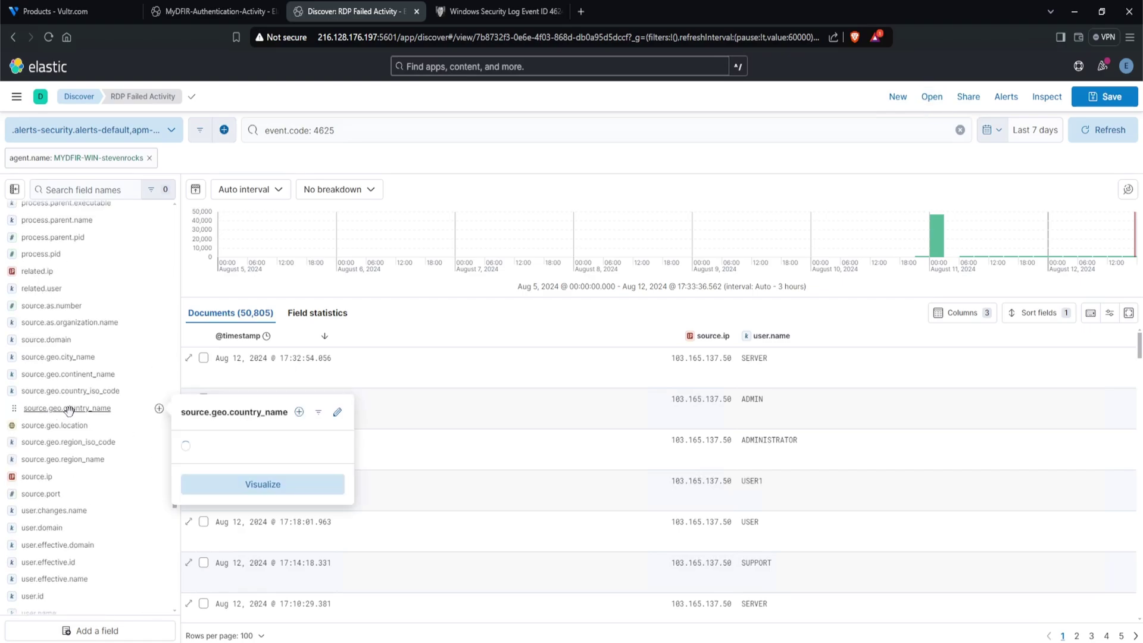
{"action": "left_click", "coordinate": [159, 409]}
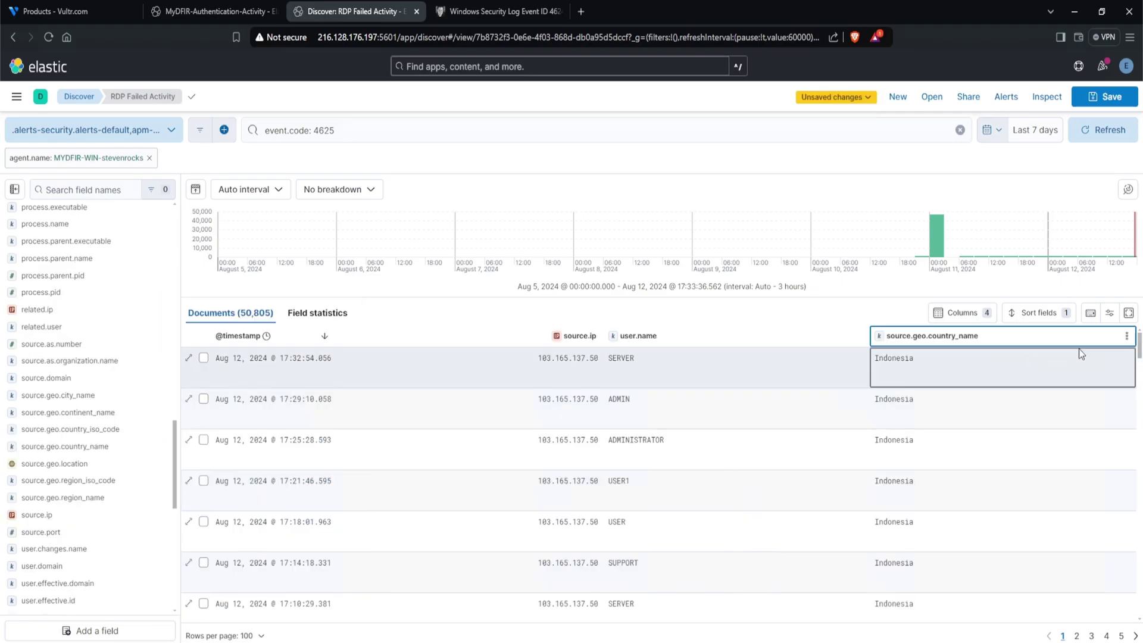
{"action": "left_click", "coordinate": [1127, 338]}
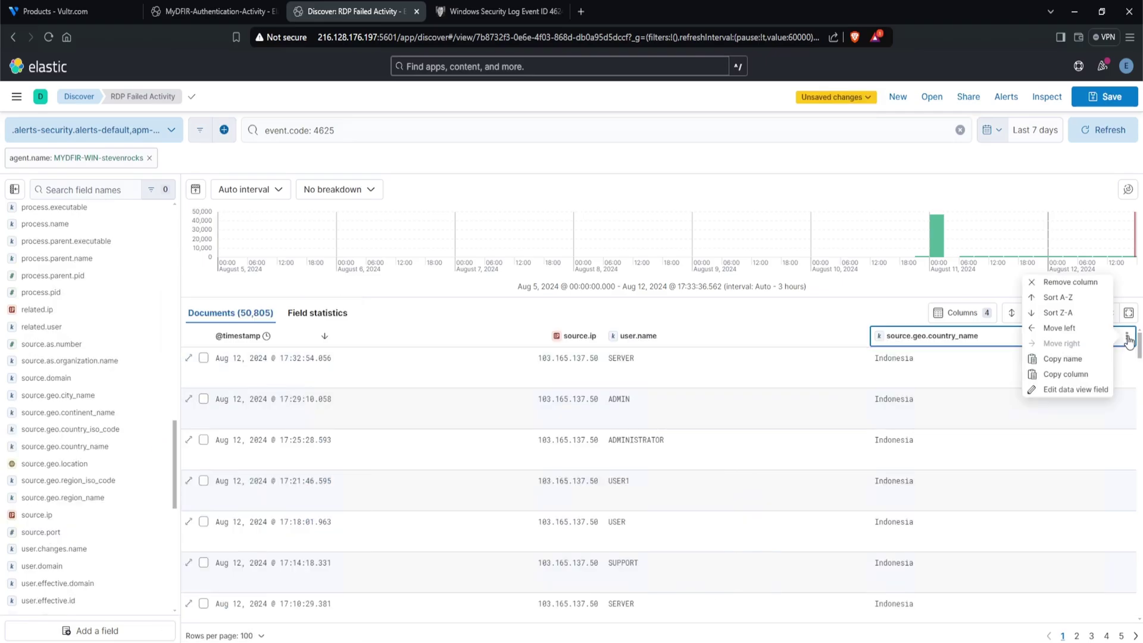
{"action": "left_click", "coordinate": [1086, 332]}
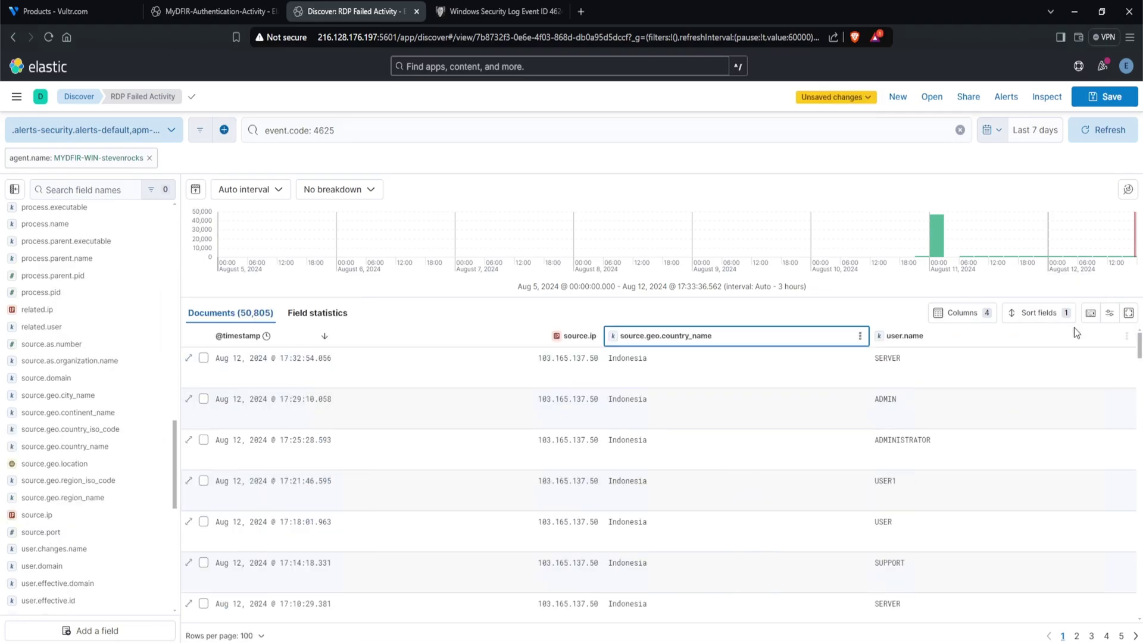
{"action": "left_click", "coordinate": [861, 338]}
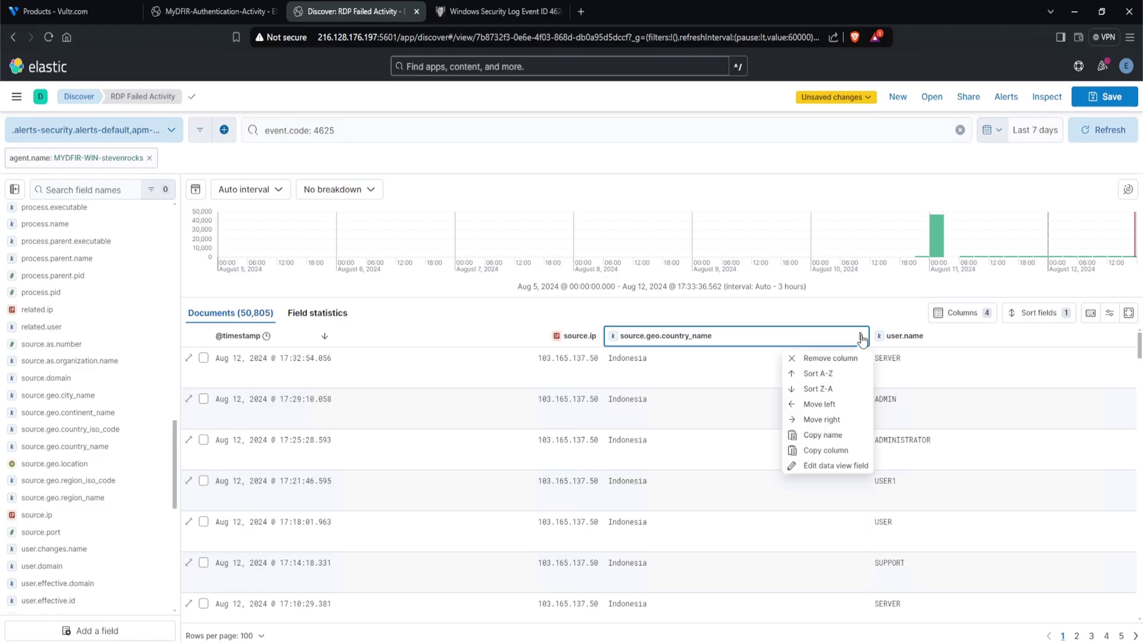
{"action": "left_click", "coordinate": [833, 400]}
{"action": "left_click", "coordinate": [398, 356]}
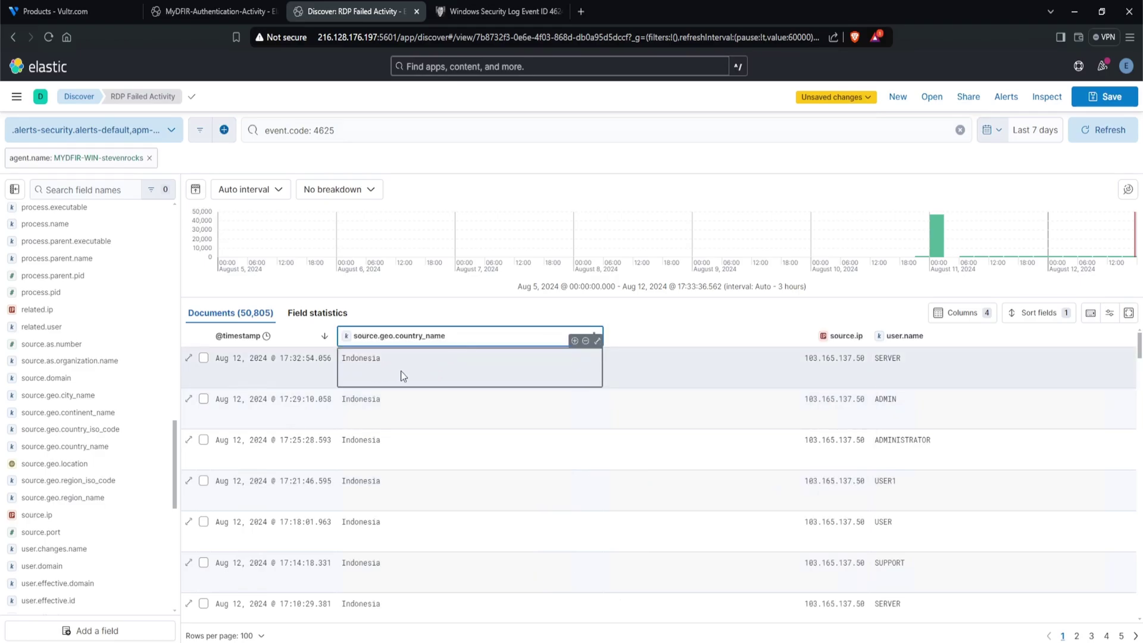
{"action": "left_click", "coordinate": [845, 377]}
{"action": "left_click", "coordinate": [899, 361]}
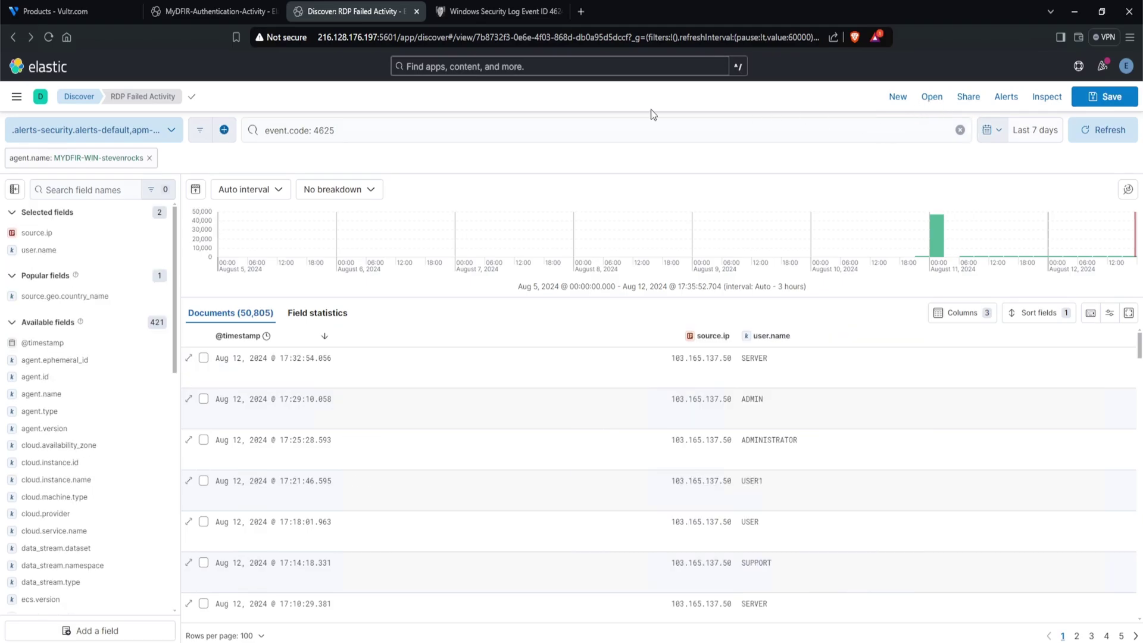
{"action": "left_click", "coordinate": [188, 13]}
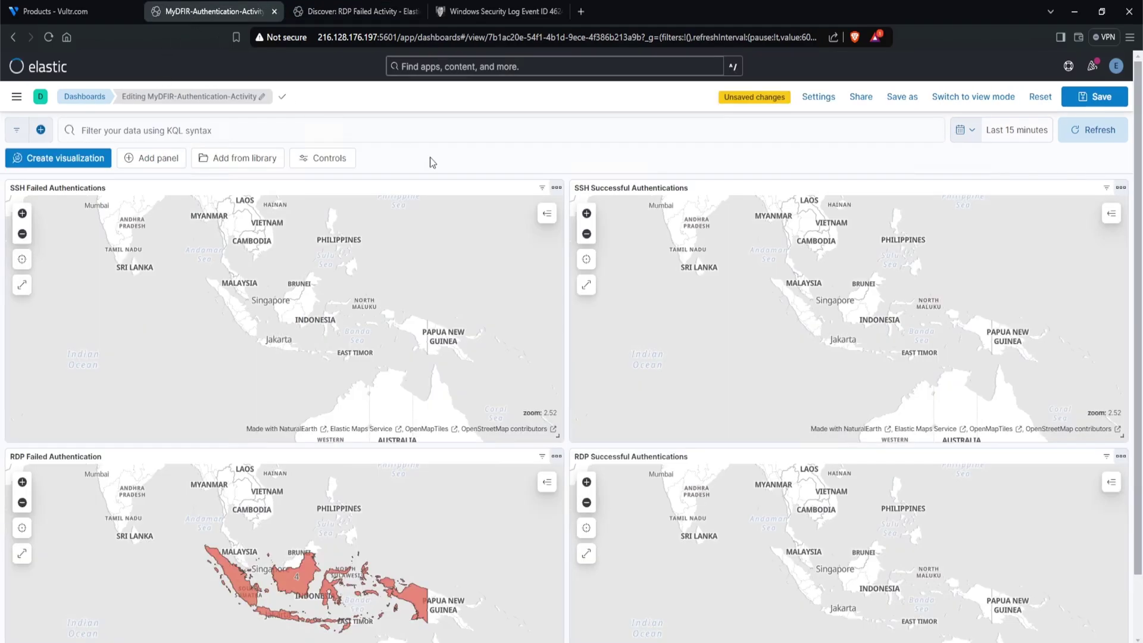
Save the dashboard, start a new Lens visualization, and copy the SSH failed-login query from the notes
{"action": "left_click", "coordinate": [1083, 97]}
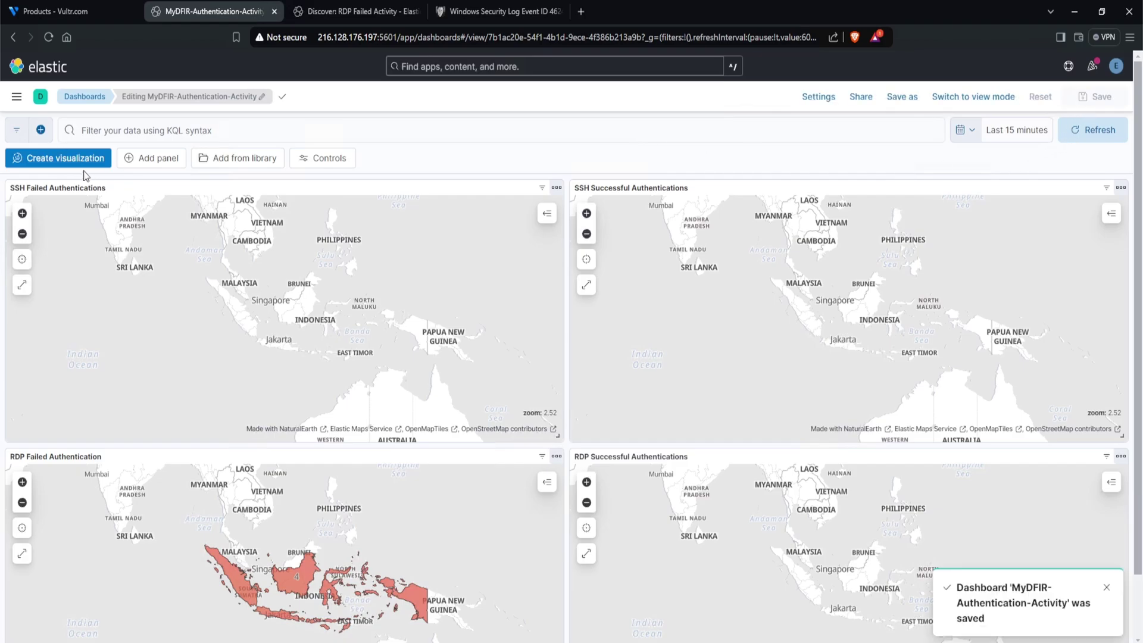
{"action": "left_click", "coordinate": [33, 158]}
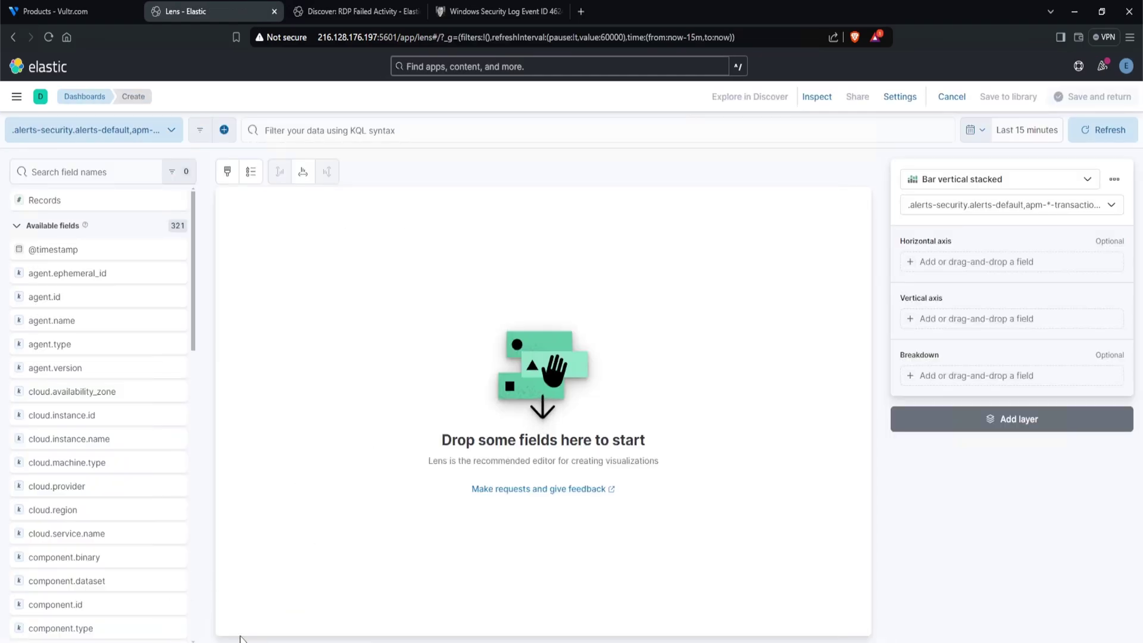
{"action": "left_click", "coordinate": [314, 589]}
{"action": "left_click_drag", "start_coordinate": [833, 356], "coordinate": [687, 356]}
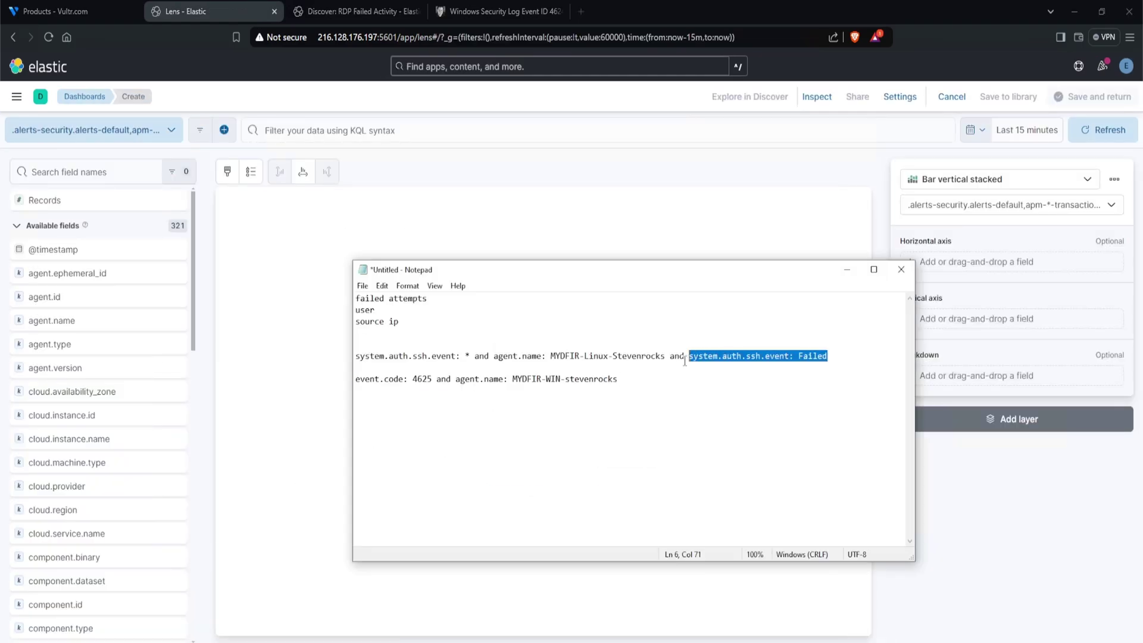
{"action": "left_click", "coordinate": [396, 370]}
{"action": "left_click_drag", "start_coordinate": [355, 365], "coordinate": [352, 357]}
{"action": "right_click", "coordinate": [405, 357]}
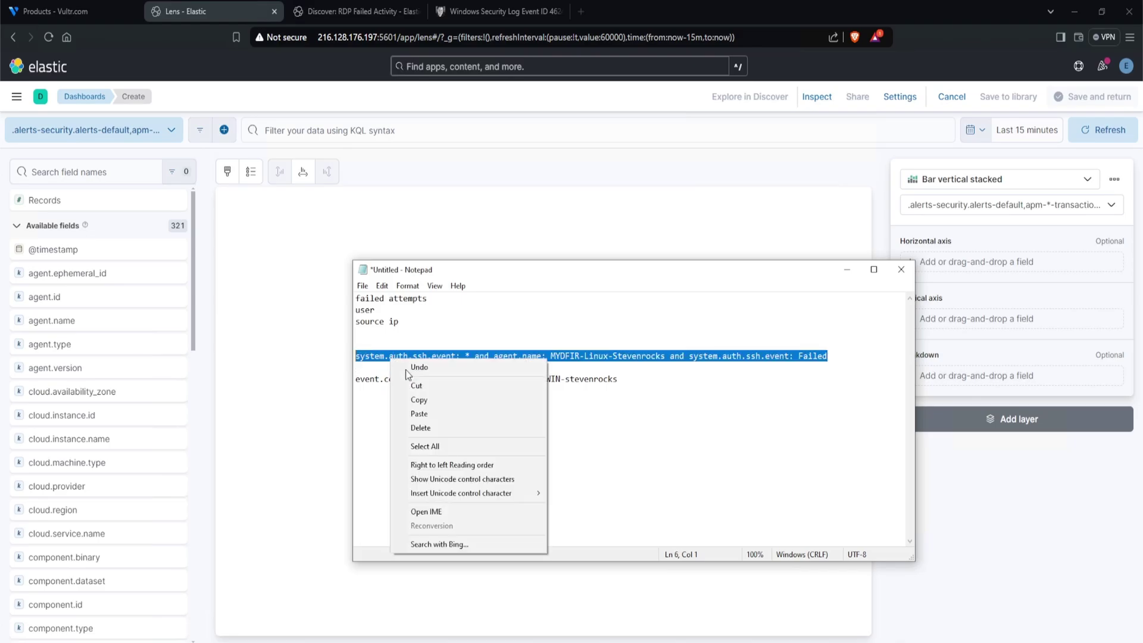
{"action": "left_click", "coordinate": [430, 395]}
Filter the Lens visualization with the pasted SSH failed-login query over the last 7 days
{"action": "left_click", "coordinate": [492, 129]}
{"action": "left_click", "coordinate": [491, 129]}
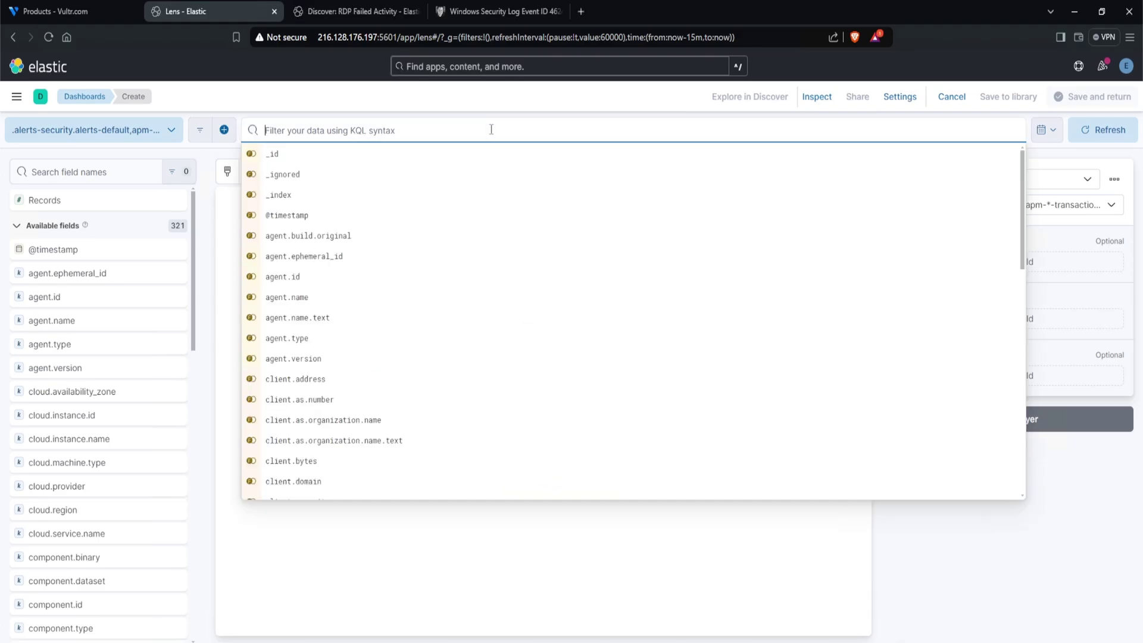
{"action": "key", "text": "ctrl+v"}
{"action": "left_click", "coordinate": [1109, 130]}
{"action": "left_click", "coordinate": [1052, 134]}
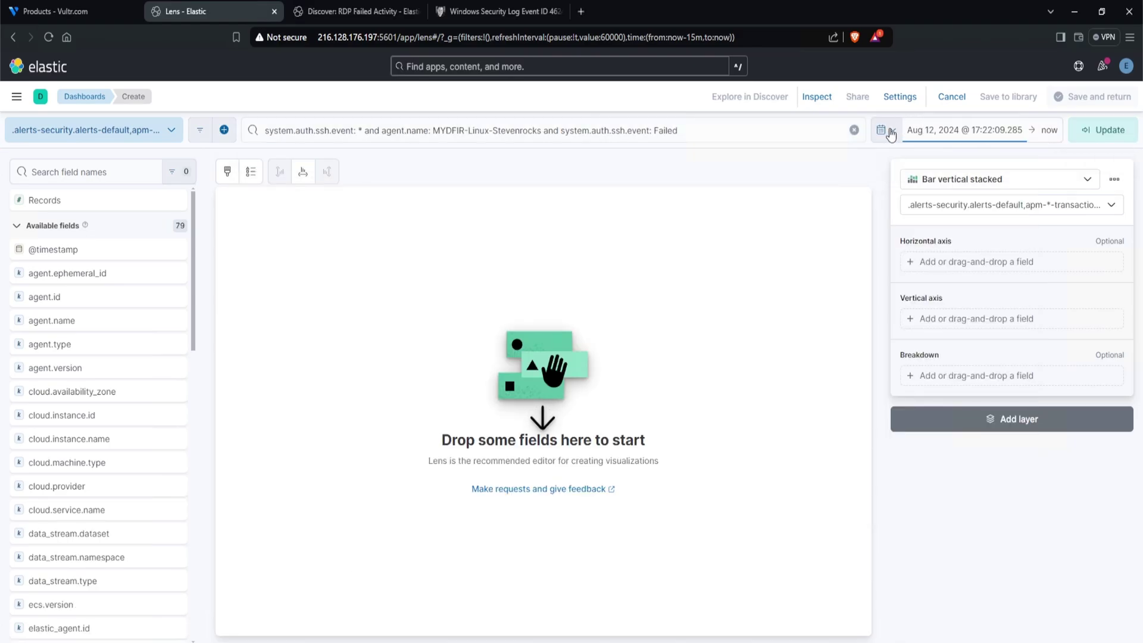
{"action": "left_click", "coordinate": [885, 130]}
{"action": "left_click", "coordinate": [1036, 254]}
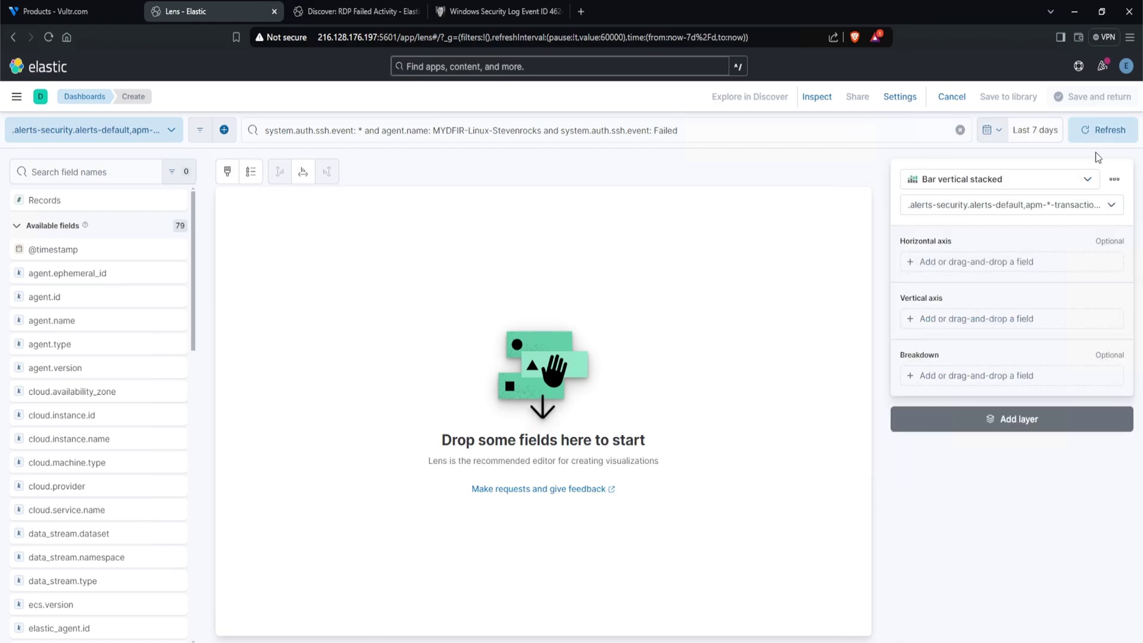
{"action": "left_click", "coordinate": [1103, 130]}
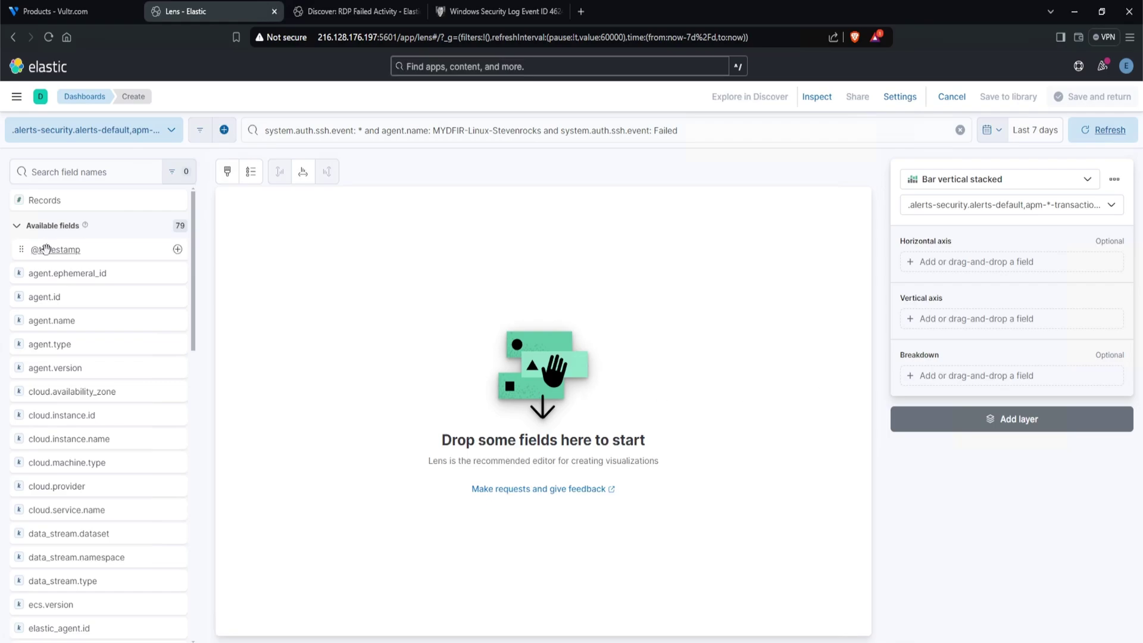
{"action": "left_click_drag", "start_coordinate": [41, 249], "coordinate": [351, 257]}
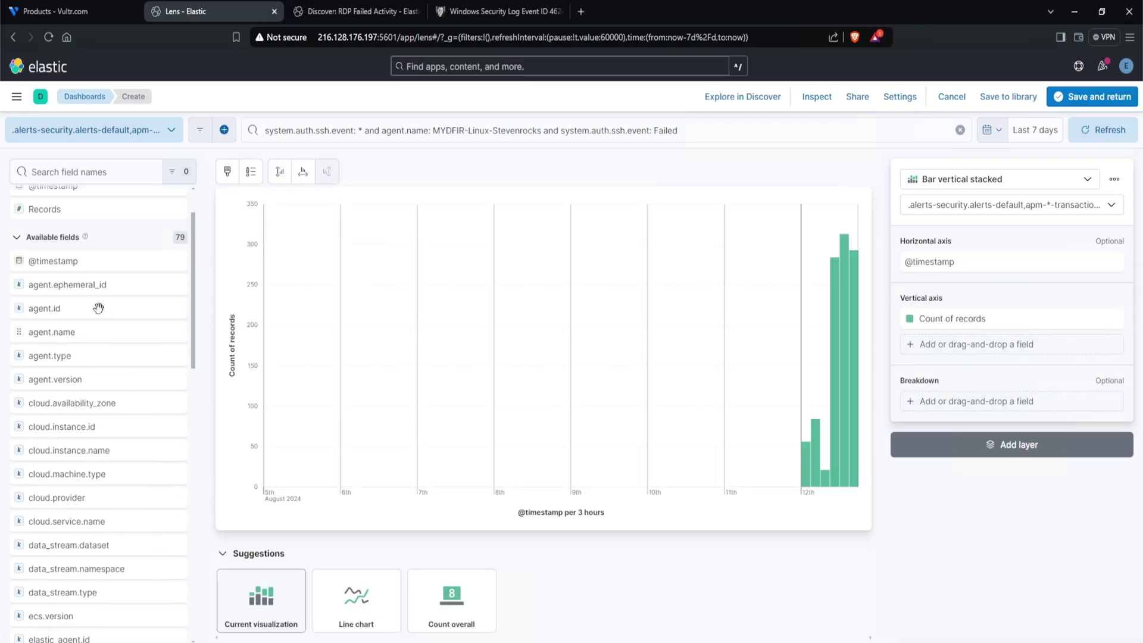
{"action": "left_click", "coordinate": [81, 172]}
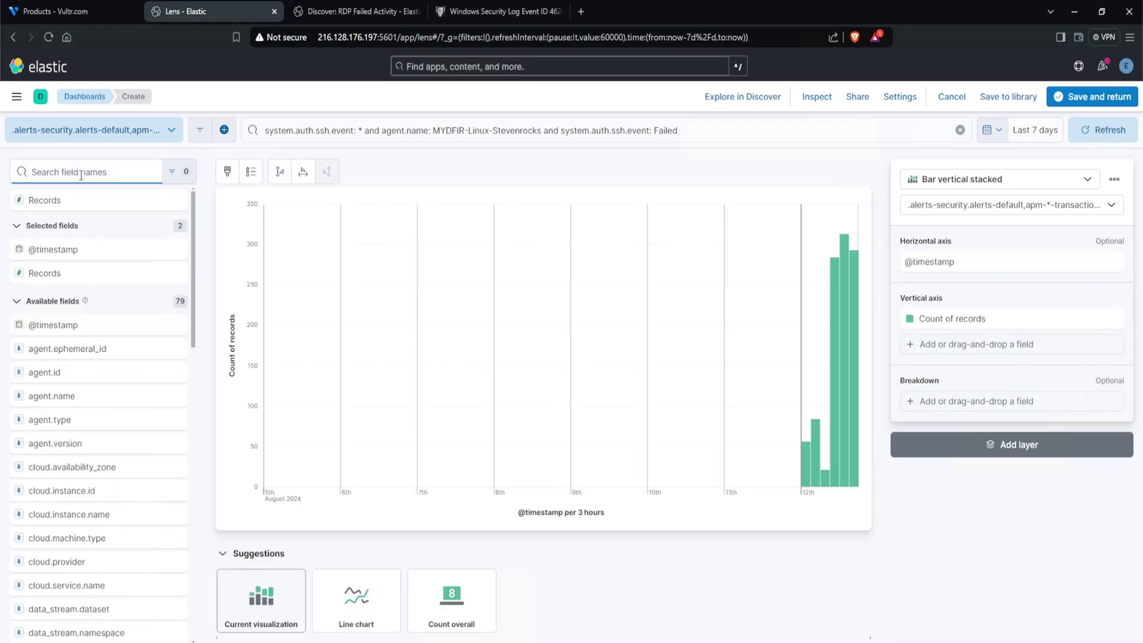
{"action": "type", "text": "source.ip"}
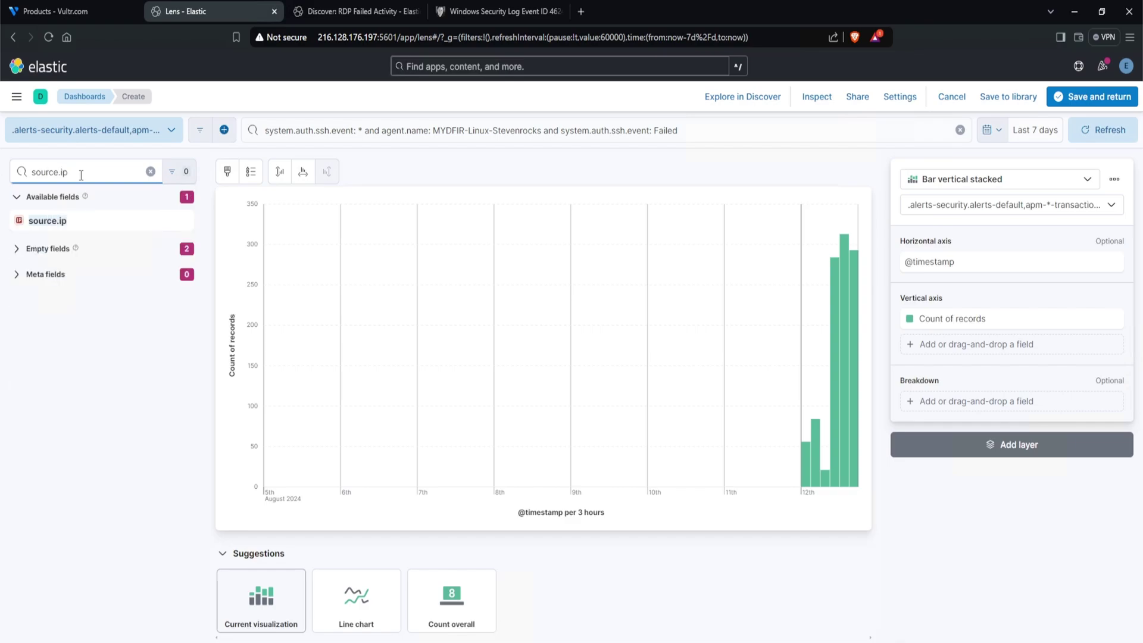
{"action": "left_click_drag", "start_coordinate": [57, 212], "coordinate": [510, 255]}
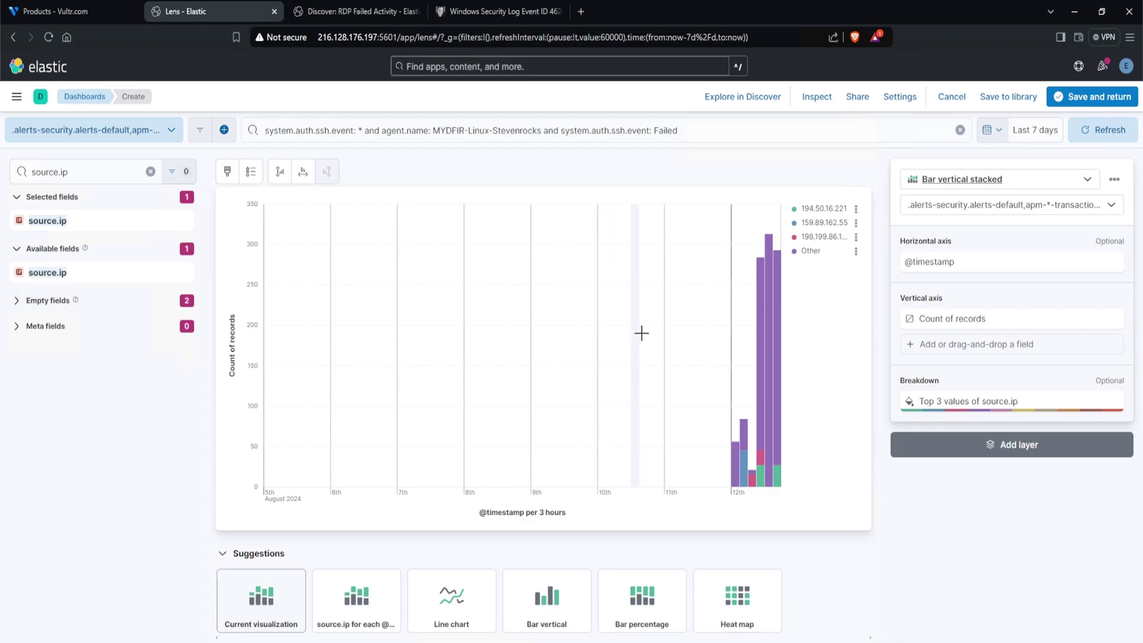
{"action": "left_click", "coordinate": [1083, 182]}
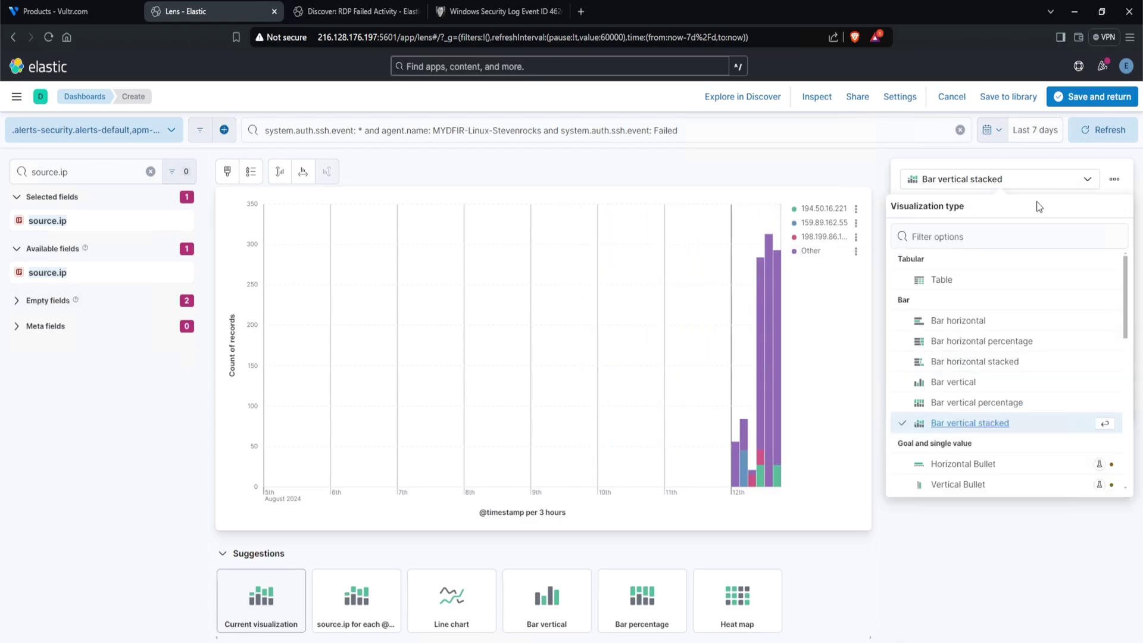
{"action": "left_click", "coordinate": [971, 288]}
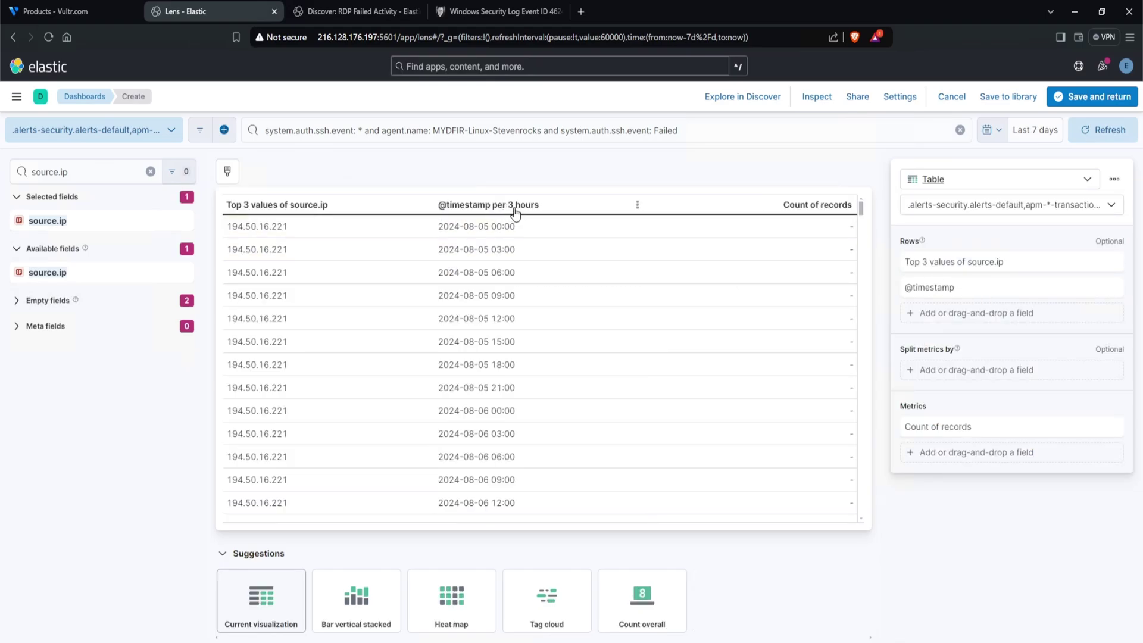
{"action": "left_click", "coordinate": [327, 217]}
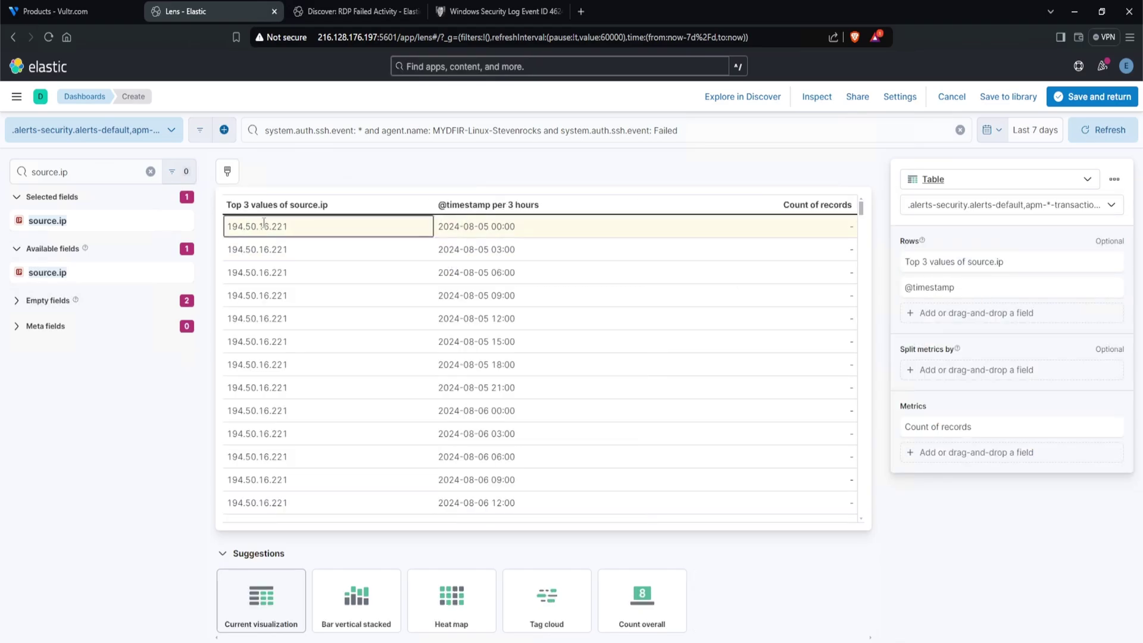
{"action": "left_click", "coordinate": [571, 231]}
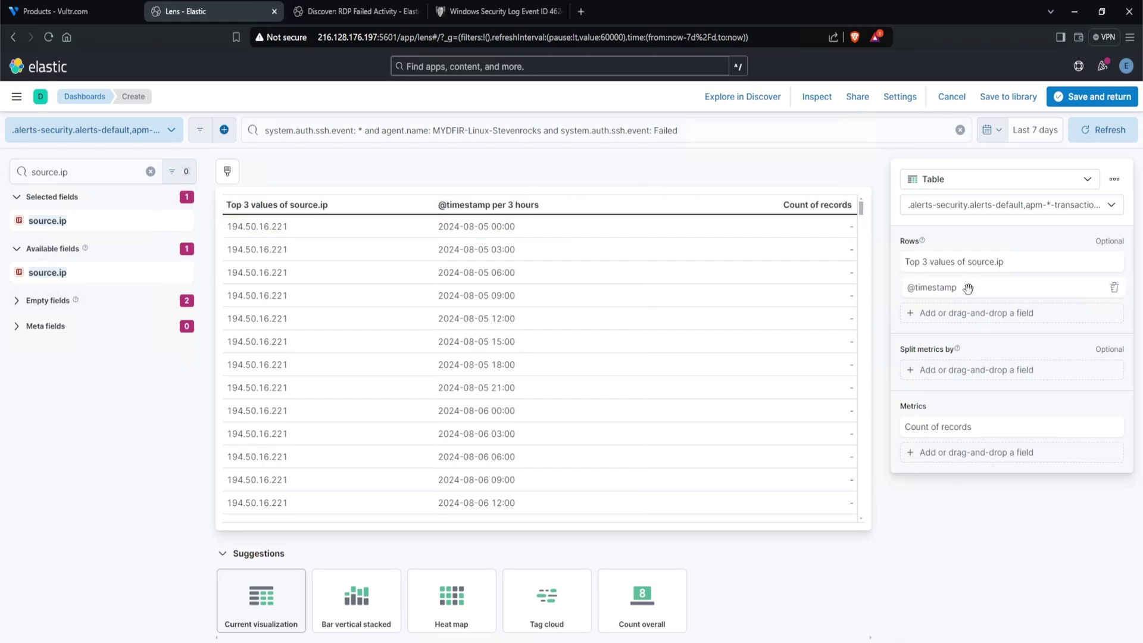
{"action": "left_click_drag", "start_coordinate": [969, 289], "coordinate": [970, 268]}
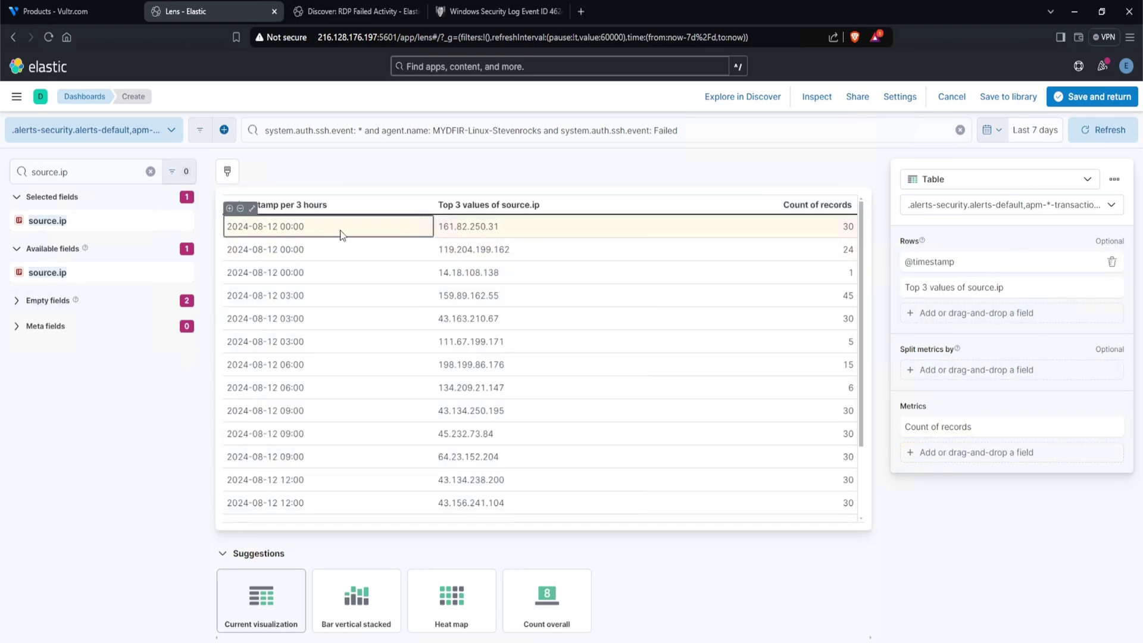
{"action": "left_click", "coordinate": [150, 172]}
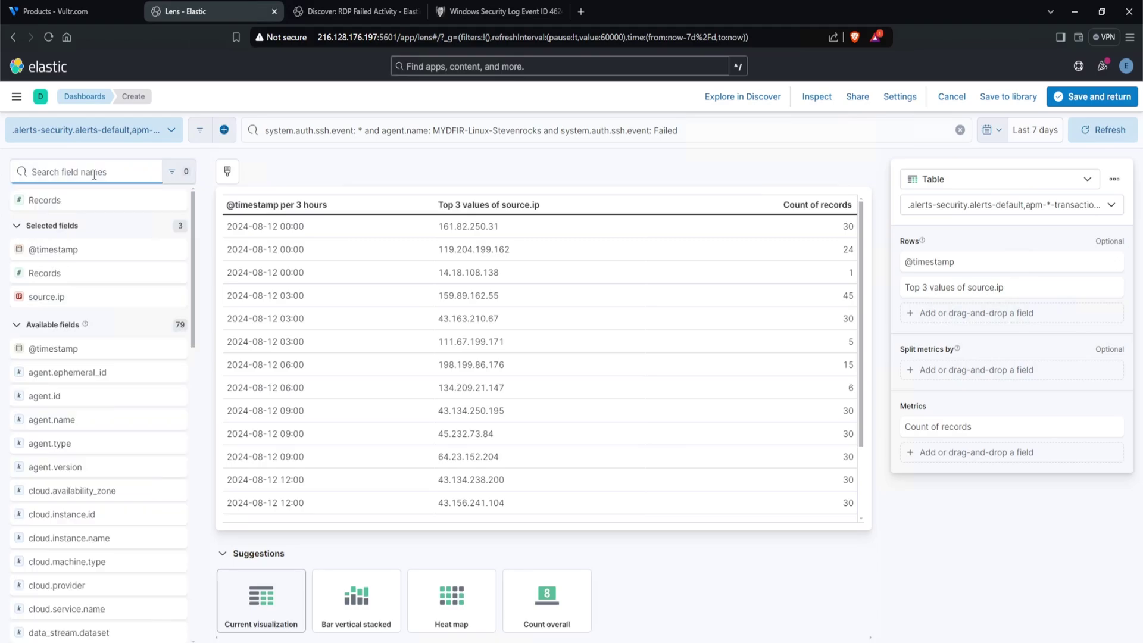
{"action": "type", "text": "user.name"}
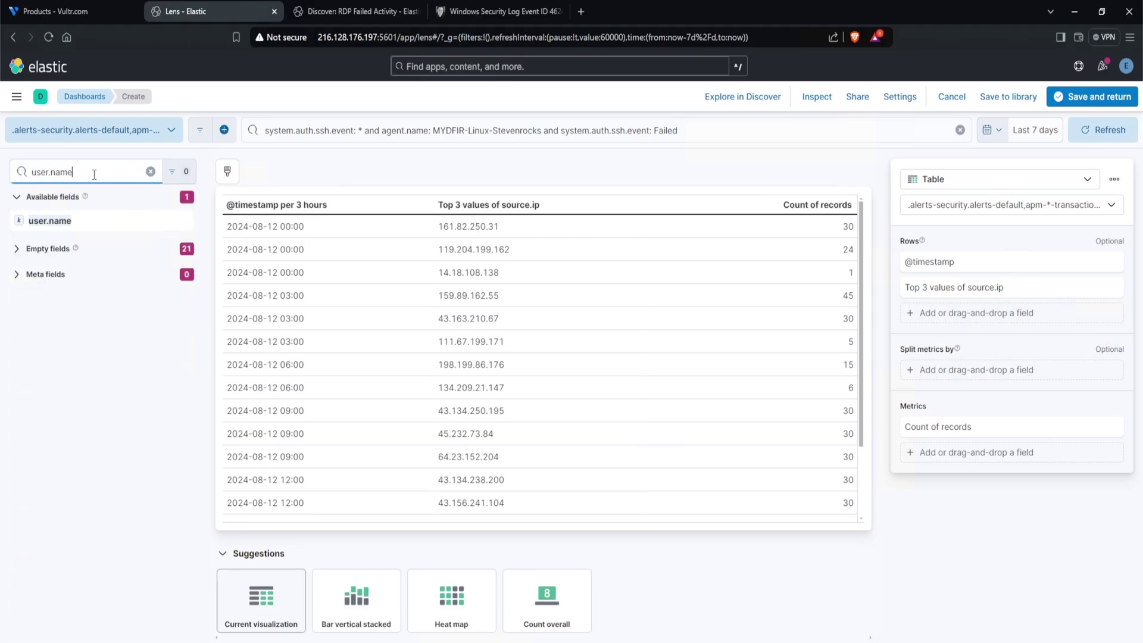
{"action": "left_click", "coordinate": [71, 219]}
{"action": "left_click_drag", "start_coordinate": [74, 216], "coordinate": [724, 214]}
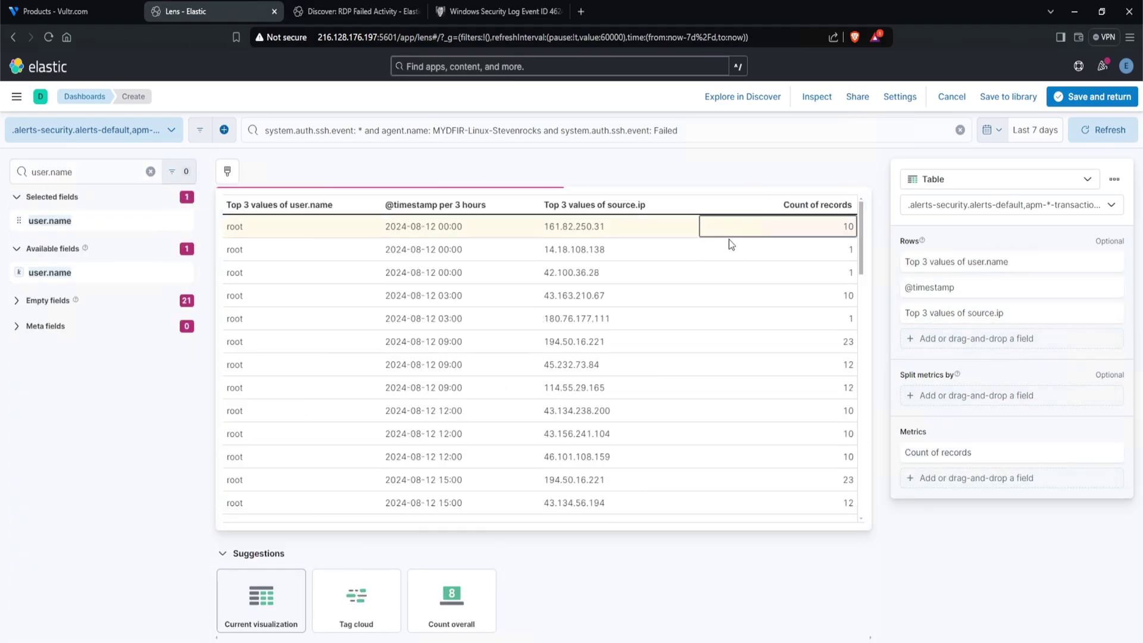
{"action": "double_click", "coordinate": [92, 171]}
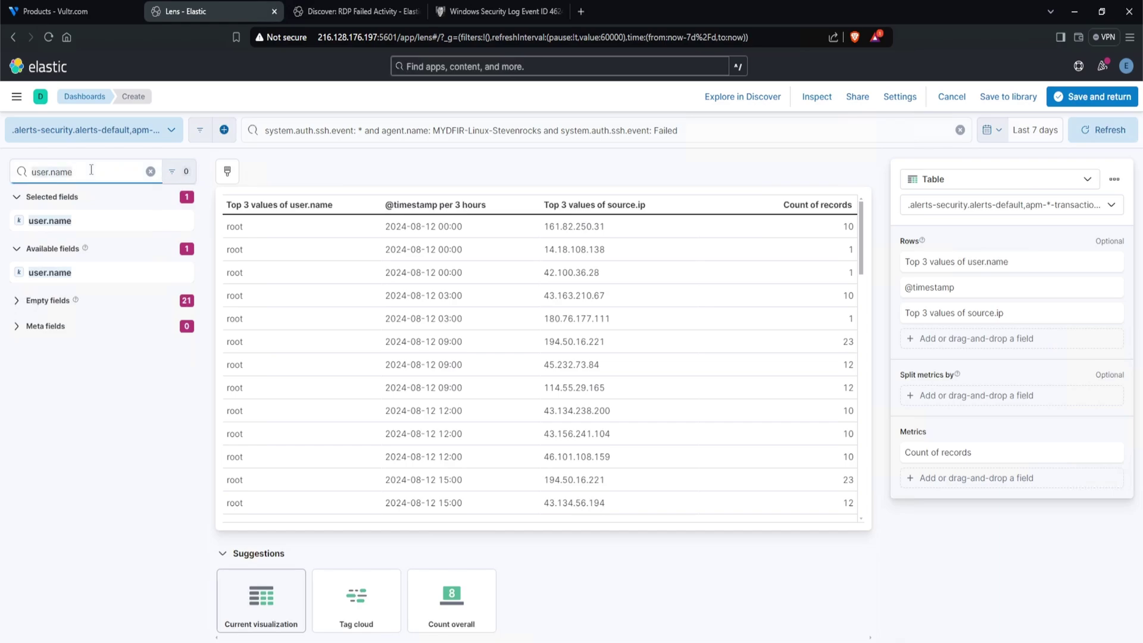
{"action": "type", "text": "source"}
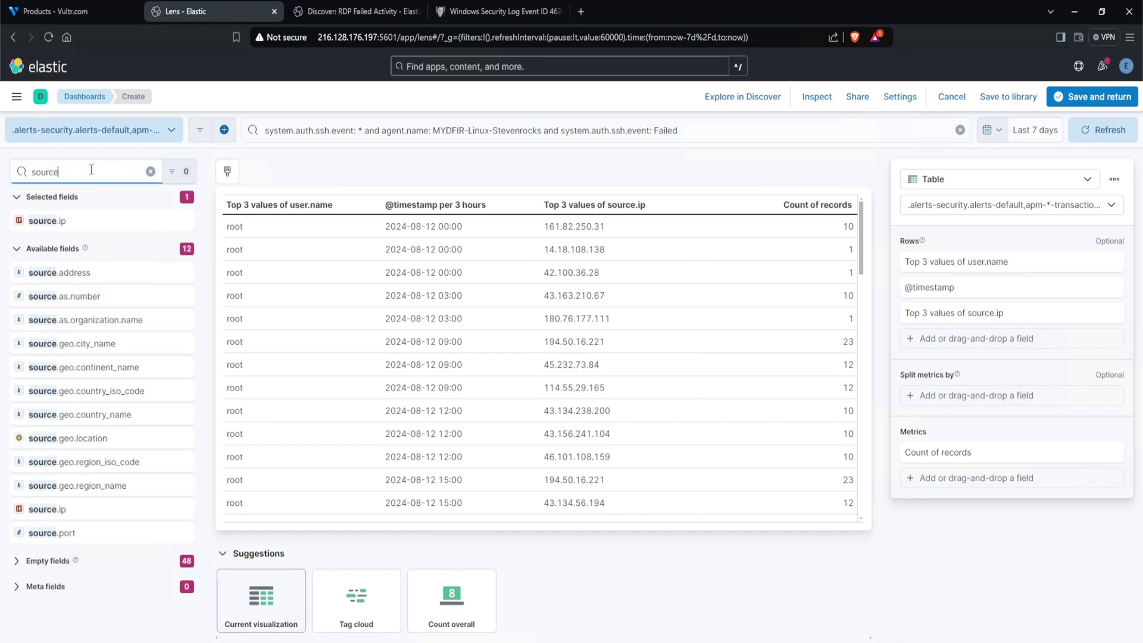
{"action": "type", "text": ".geo.country"}
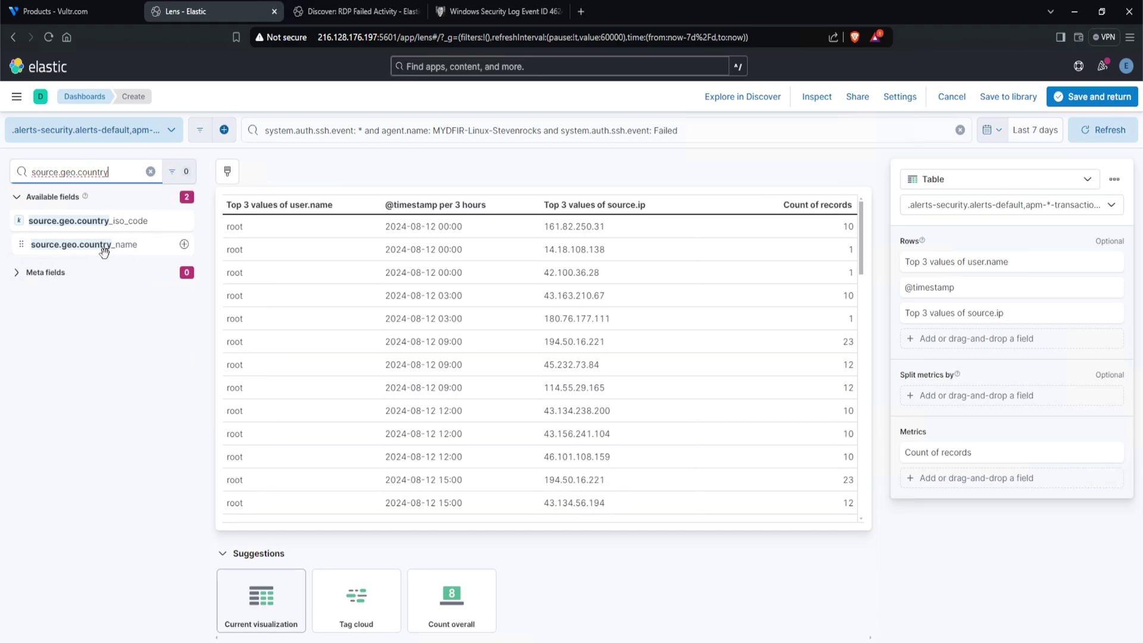
{"action": "left_click_drag", "start_coordinate": [105, 250], "coordinate": [752, 295]}
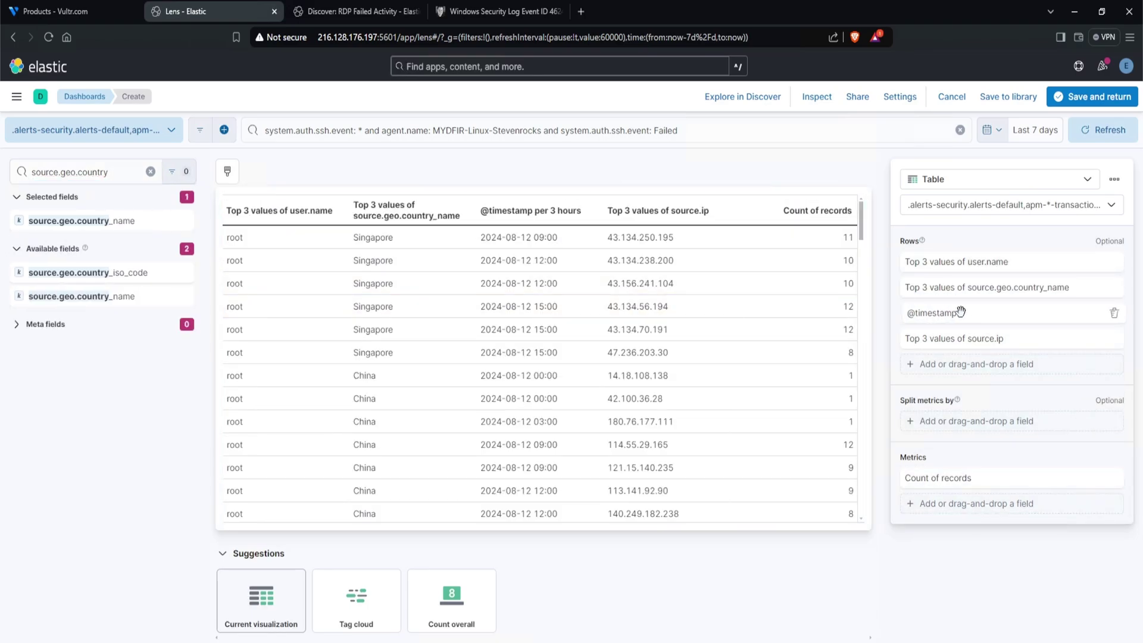
{"action": "left_click_drag", "start_coordinate": [948, 312], "coordinate": [945, 258]}
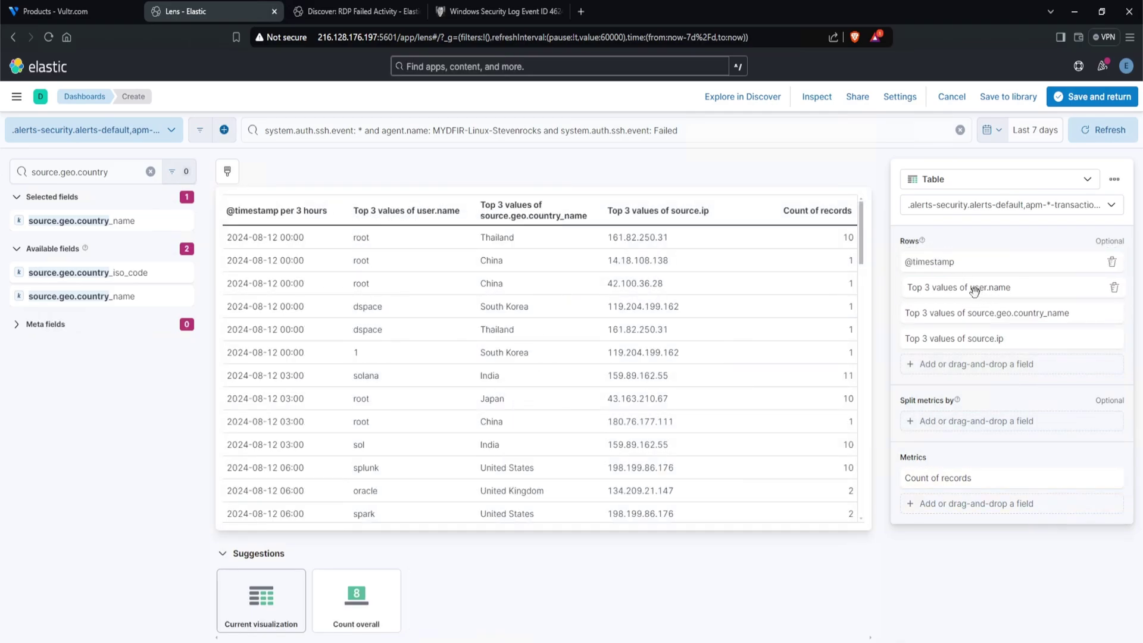
{"action": "left_click_drag", "start_coordinate": [960, 338], "coordinate": [963, 313]}
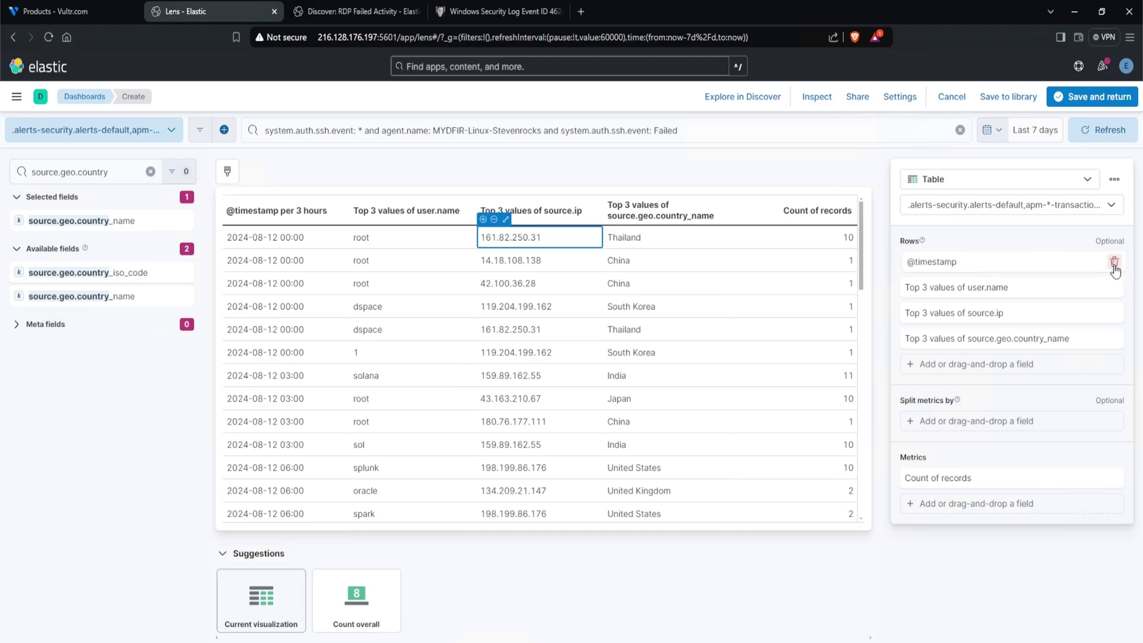
{"action": "left_click", "coordinate": [1114, 263]}
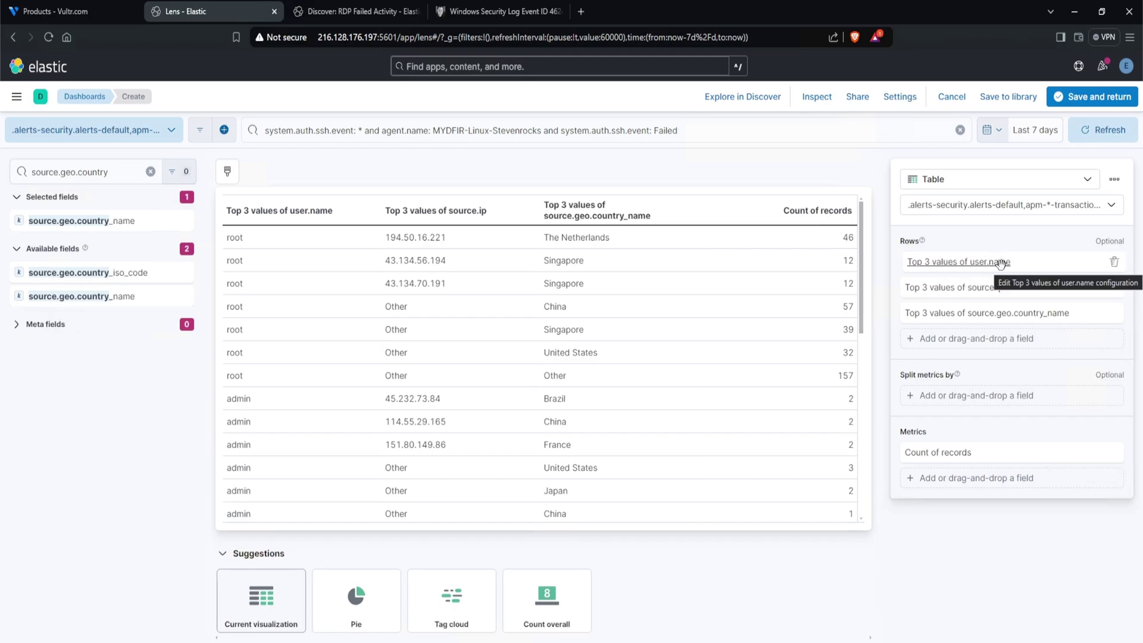
Show the top 10 user.name values and turn off 'Group remaining values as Other'
{"action": "left_click", "coordinate": [1000, 263]}
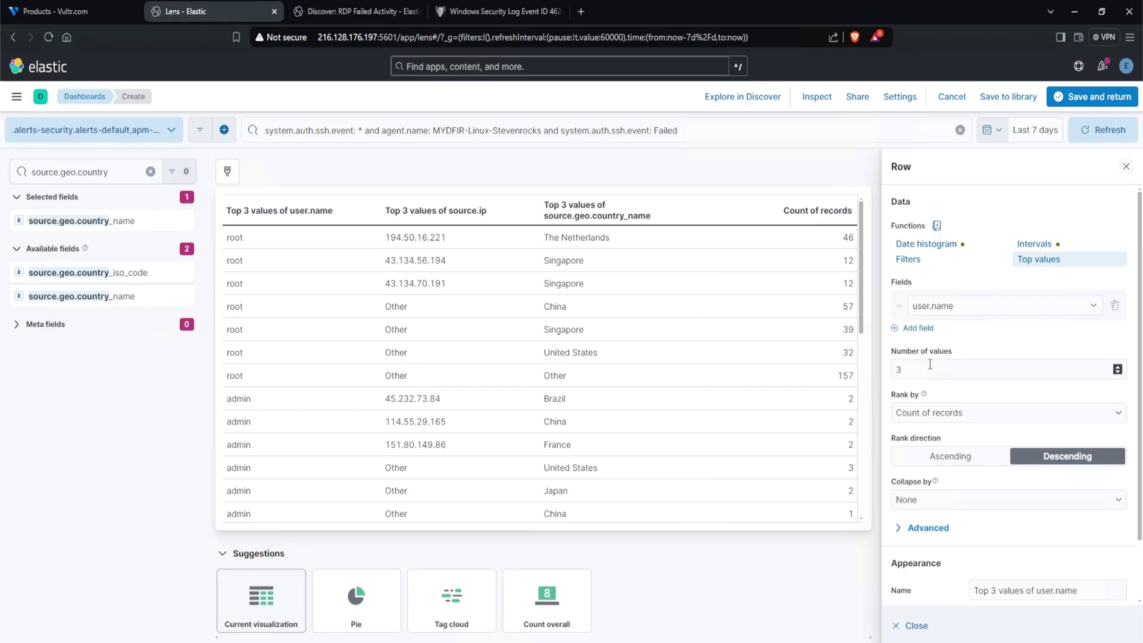
{"action": "left_click", "coordinate": [1017, 373]}
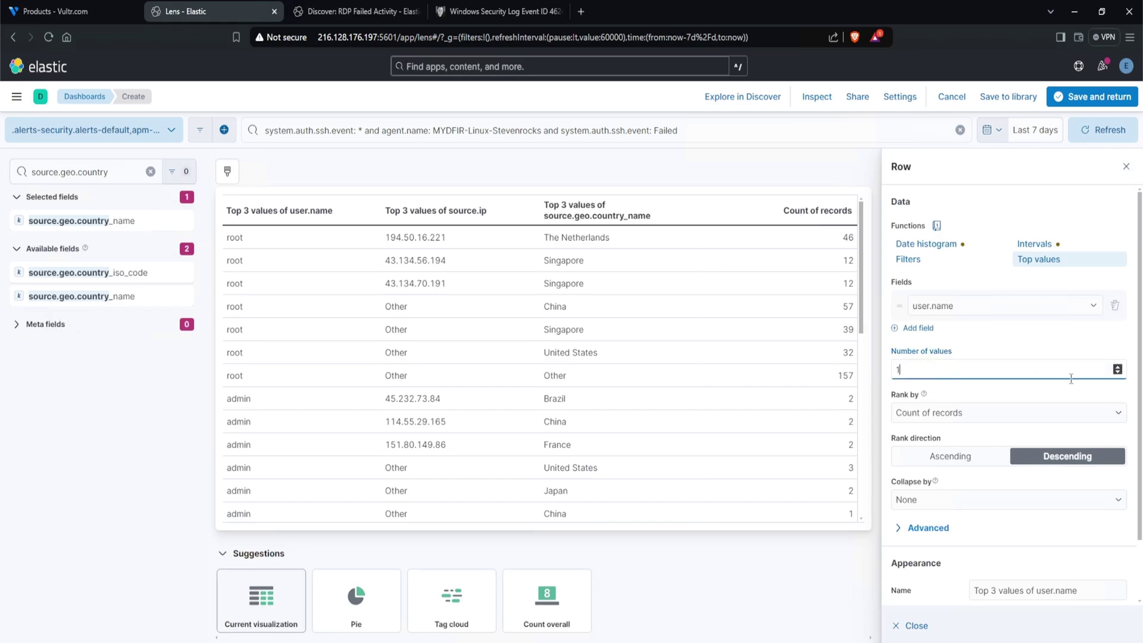
{"action": "scroll", "coordinate": [929, 470], "scroll_direction": "down", "scroll_amount": 1}
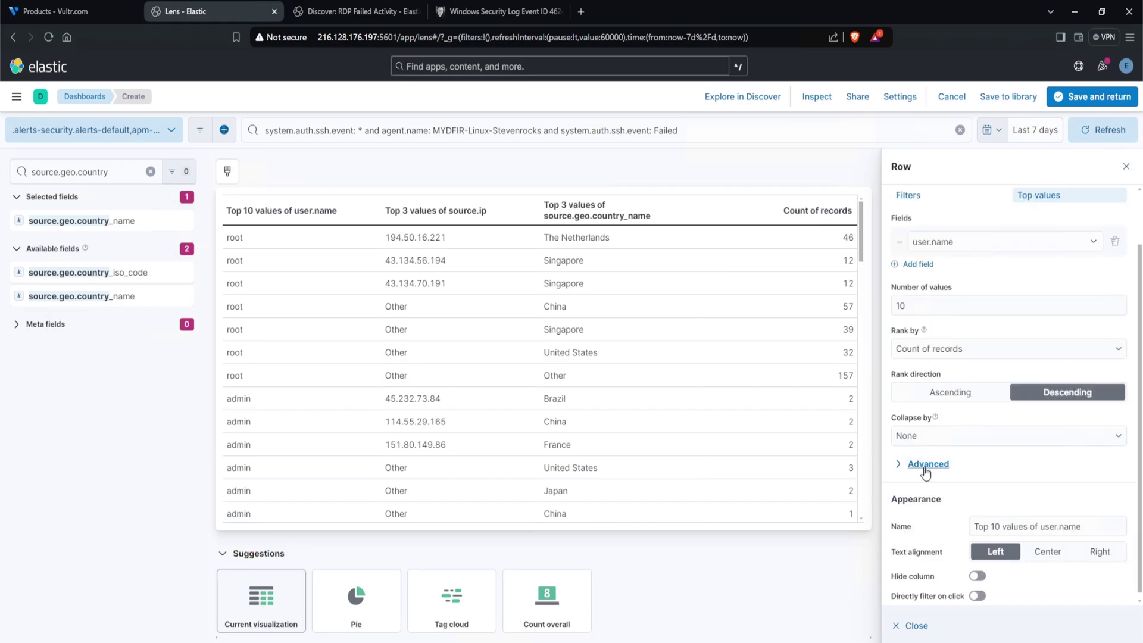
{"action": "left_click", "coordinate": [924, 469]}
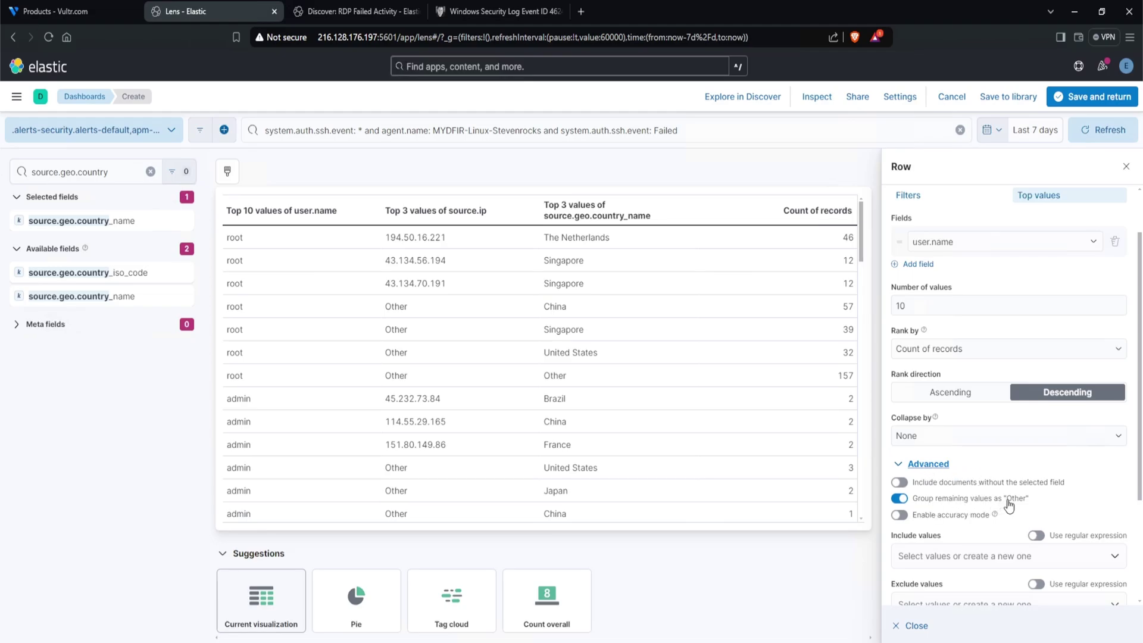
{"action": "left_click", "coordinate": [900, 499]}
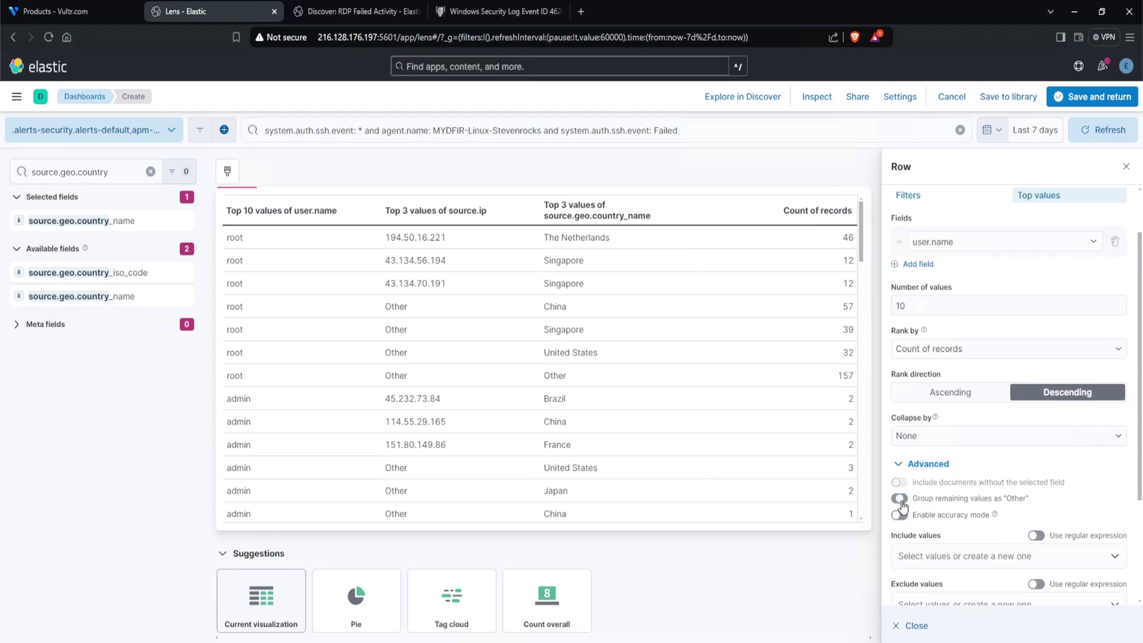
{"action": "scroll", "coordinate": [1009, 483], "scroll_direction": "down", "scroll_amount": 2}
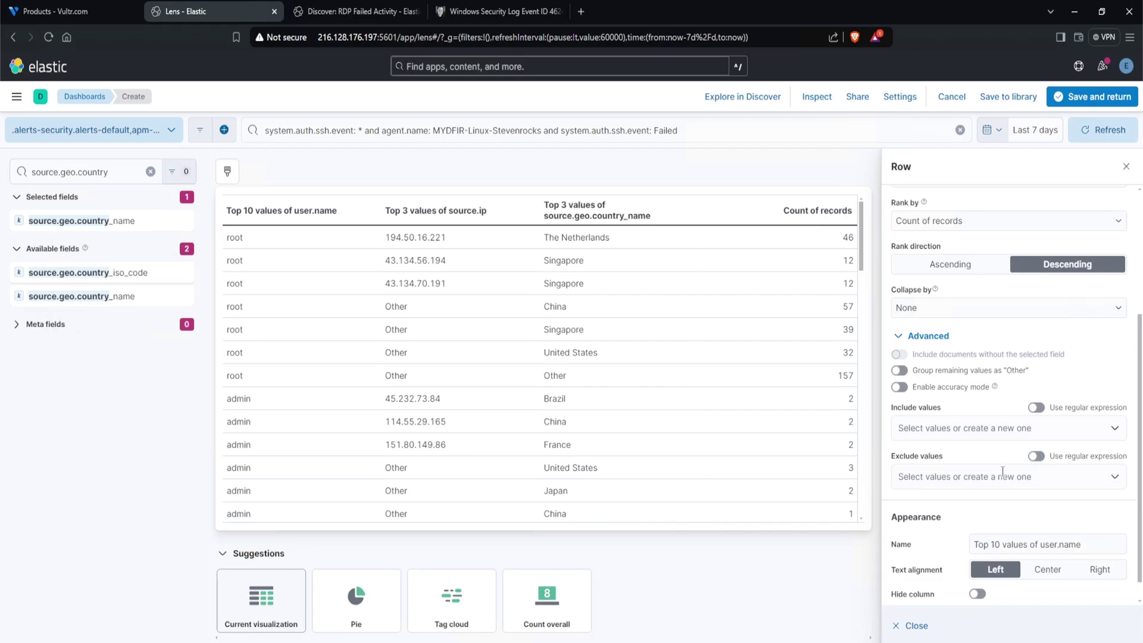
{"action": "scroll", "coordinate": [1002, 471], "scroll_direction": "down", "scroll_amount": 1}
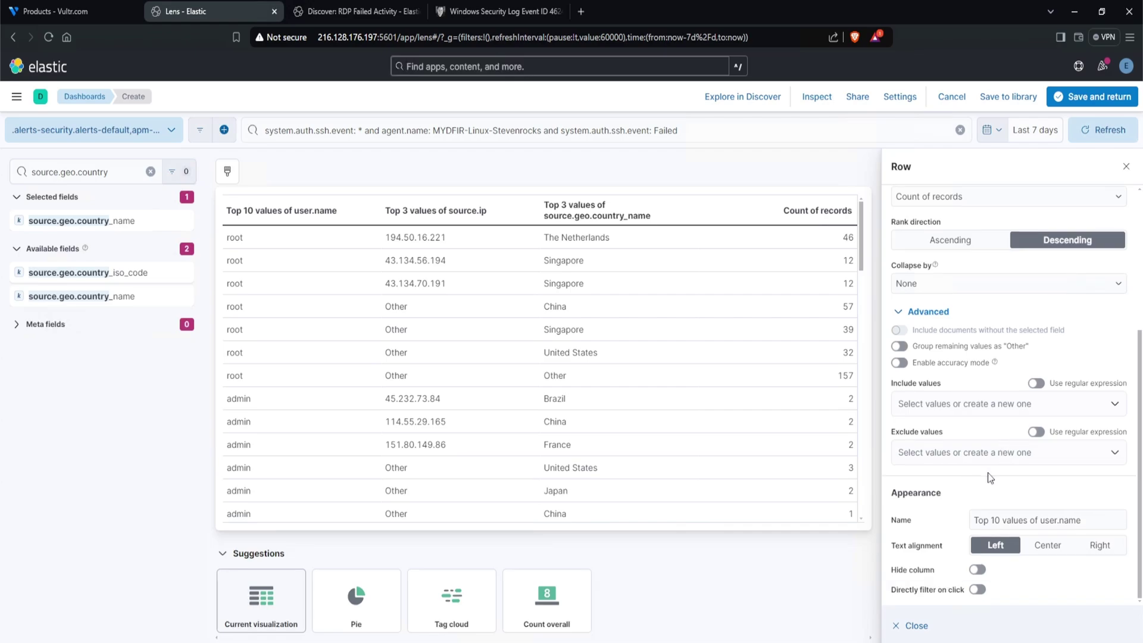
{"action": "left_click", "coordinate": [428, 305]}
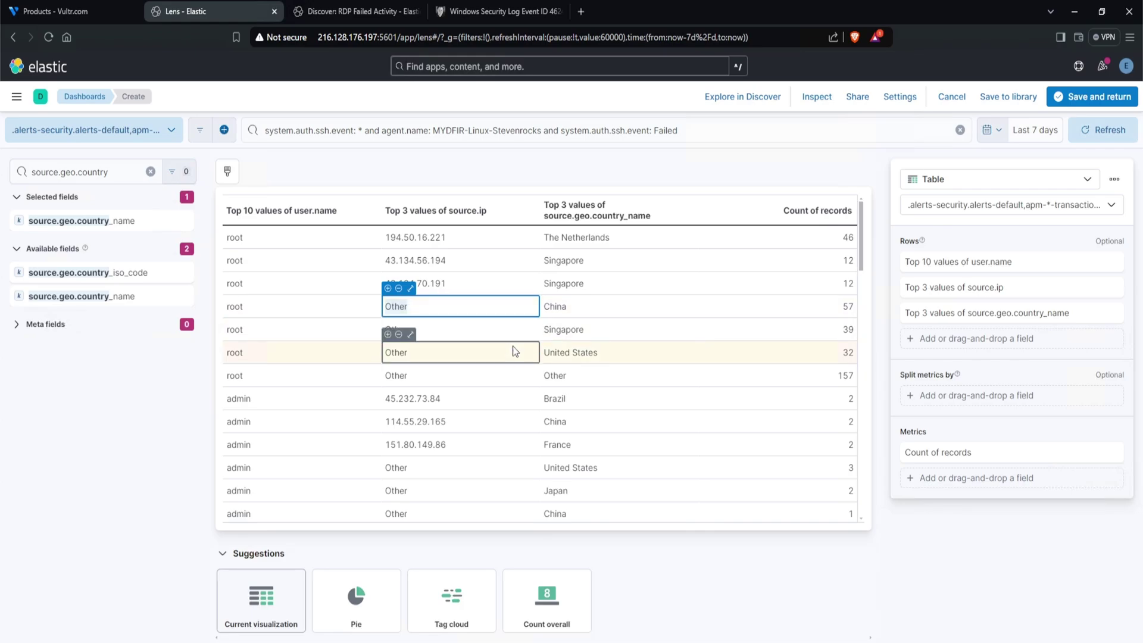
{"action": "left_click", "coordinate": [959, 261]}
{"action": "scroll", "coordinate": [1006, 417], "scroll_direction": "down", "scroll_amount": 3}
{"action": "left_click", "coordinate": [928, 400]}
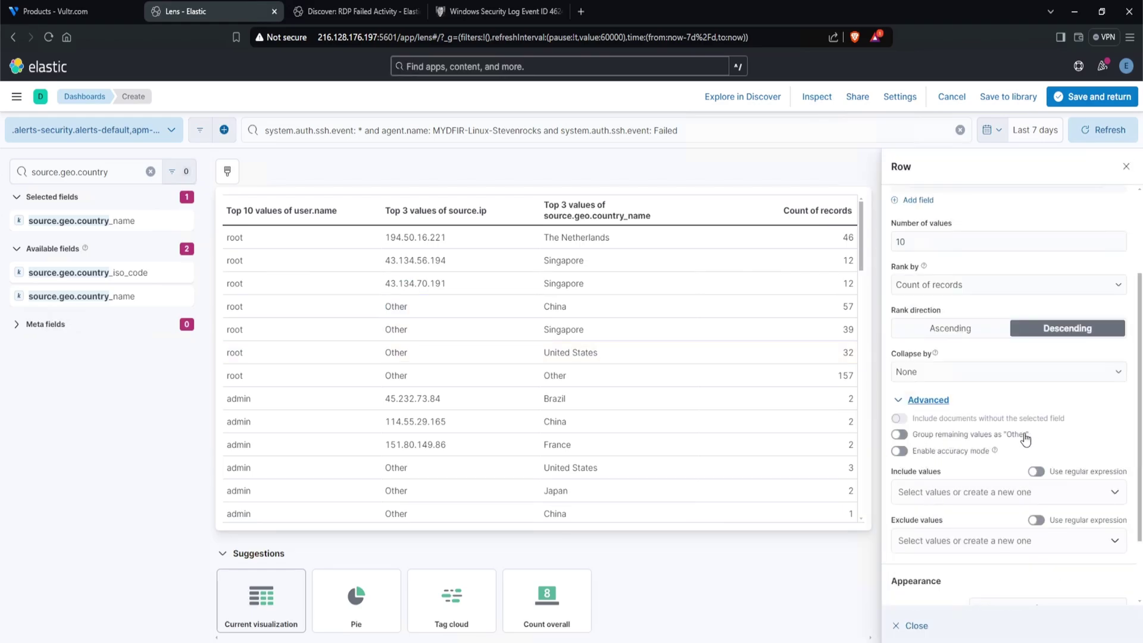
{"action": "scroll", "coordinate": [1025, 439], "scroll_direction": "up", "scroll_amount": 3}
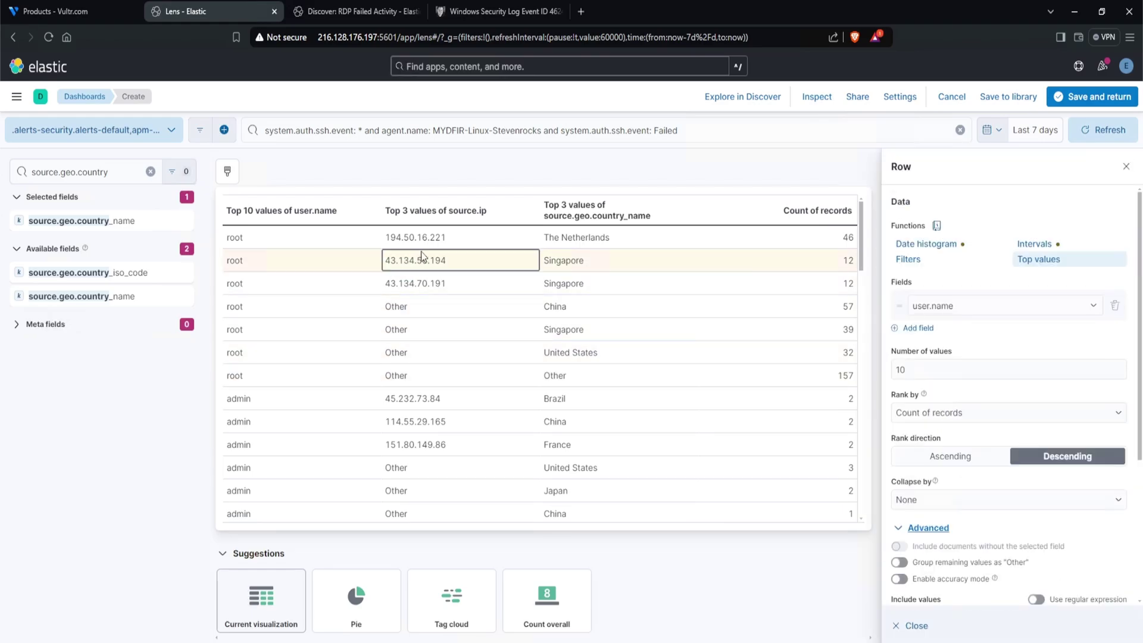
Show the top 10 source.ip values with no 'Other' bucket
{"action": "left_click", "coordinate": [1124, 171]}
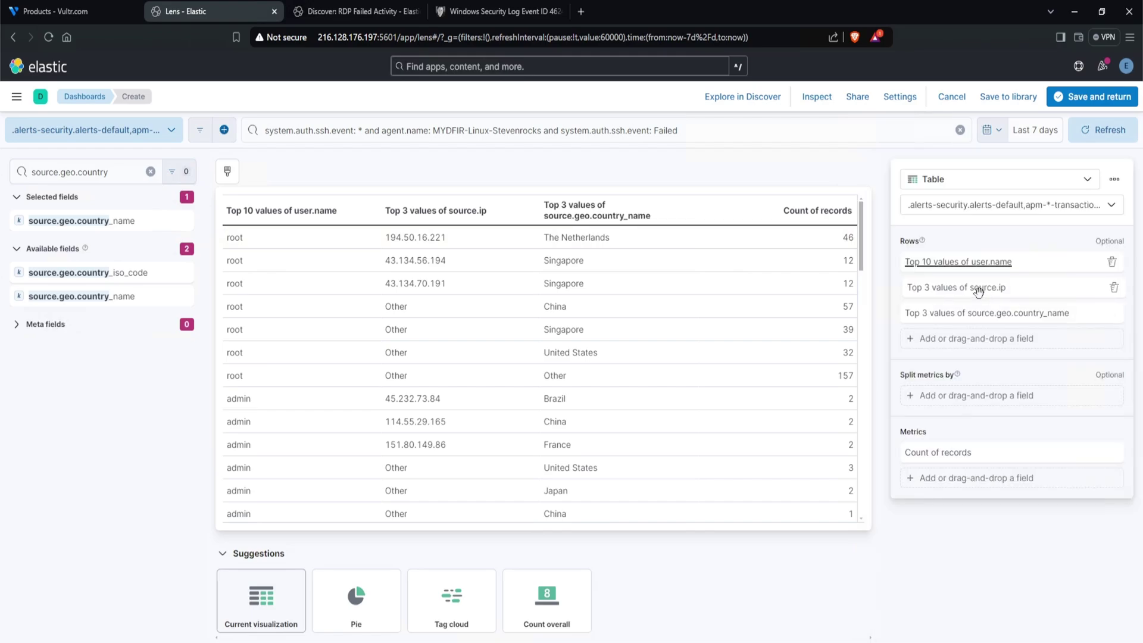
{"action": "left_click", "coordinate": [988, 287]}
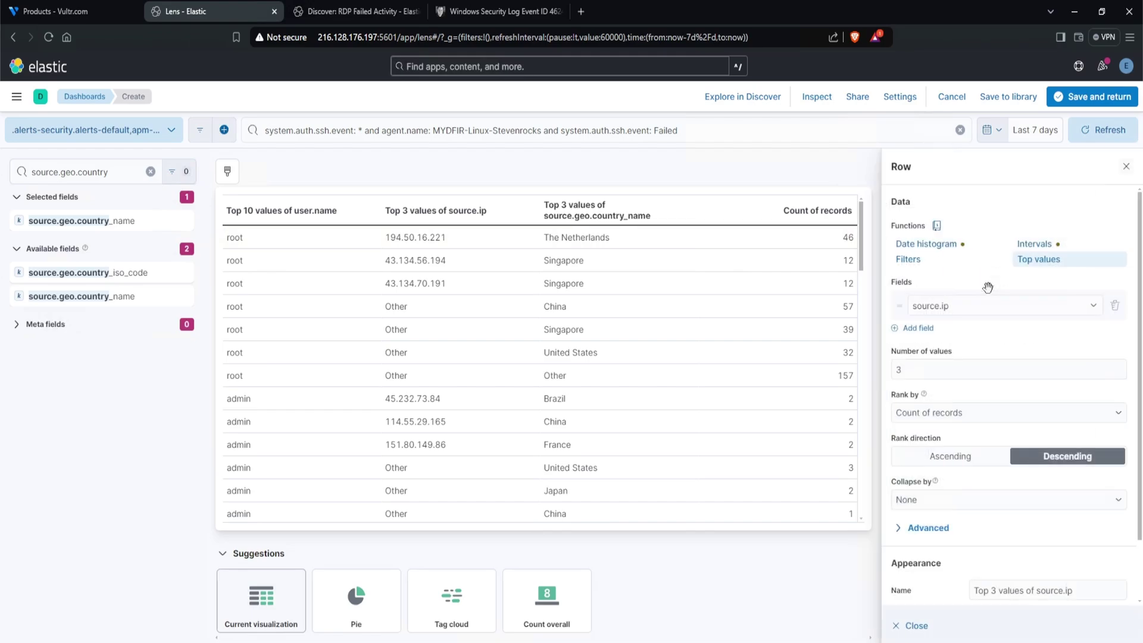
{"action": "left_click", "coordinate": [952, 367]}
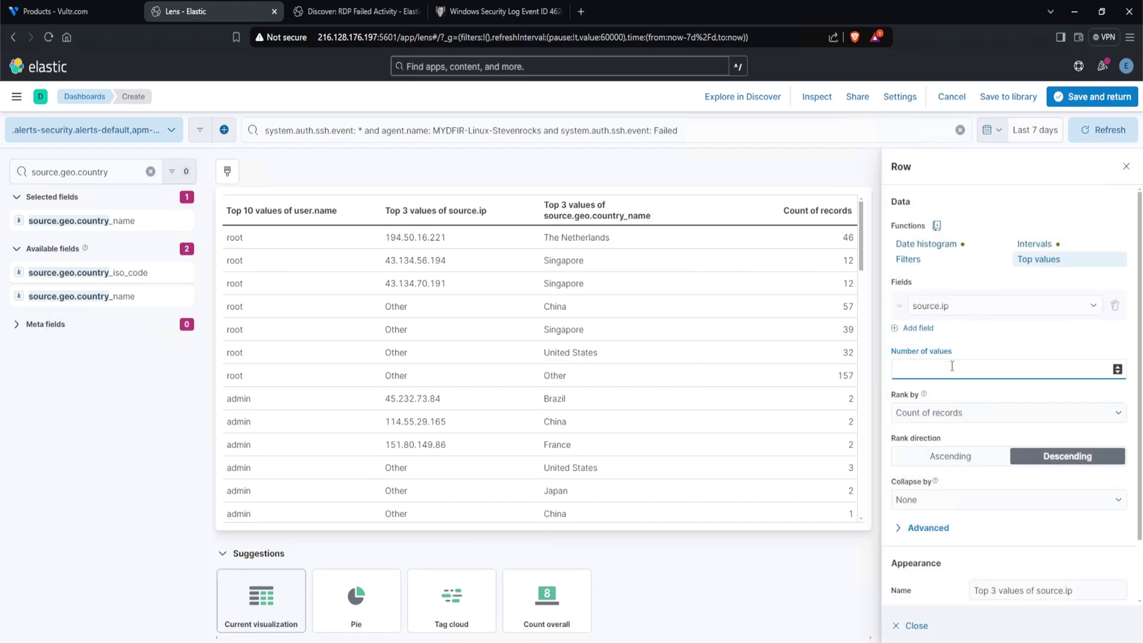
{"action": "scroll", "coordinate": [952, 417], "scroll_direction": "down", "scroll_amount": 2}
{"action": "left_click", "coordinate": [928, 465]}
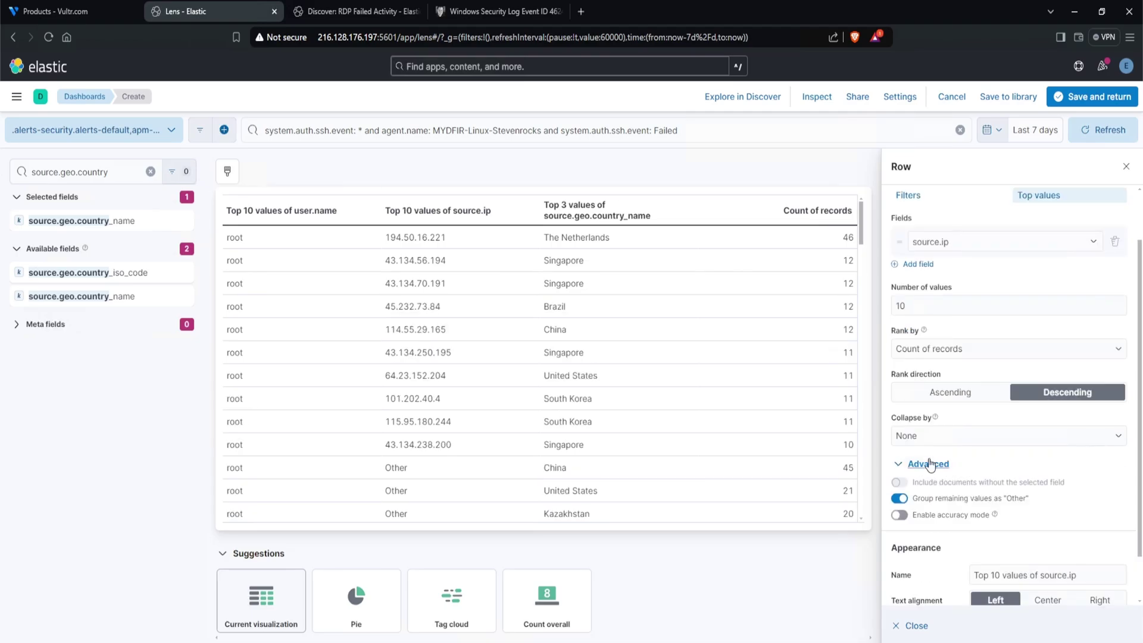
{"action": "scroll", "coordinate": [931, 479], "scroll_direction": "down", "scroll_amount": 1}
{"action": "left_click", "coordinate": [900, 444]}
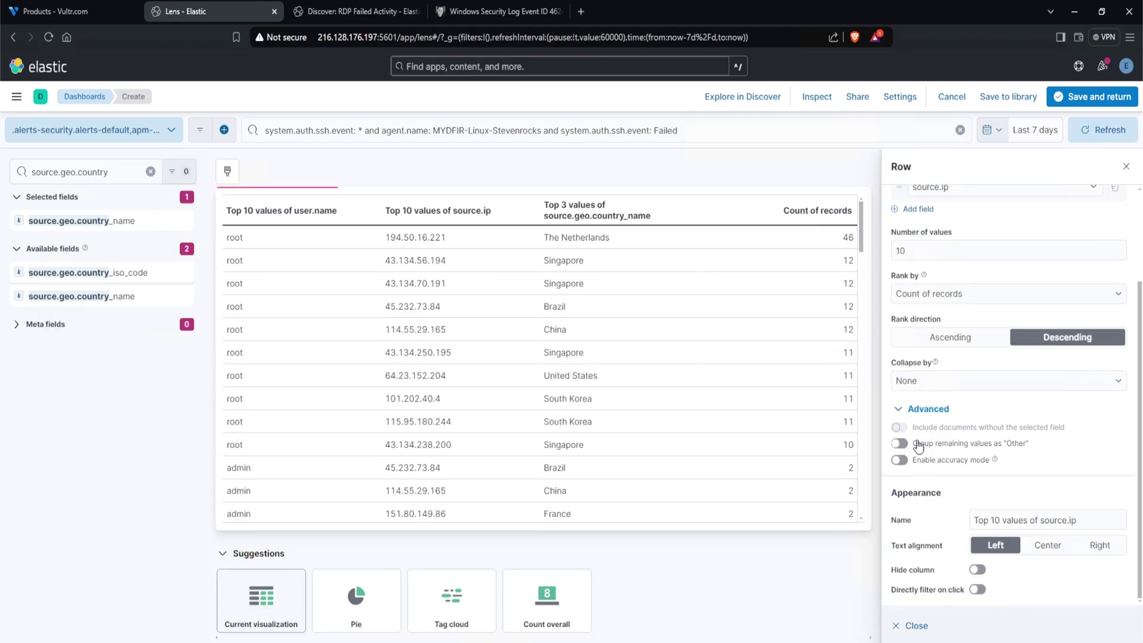
{"action": "left_click", "coordinate": [604, 264]}
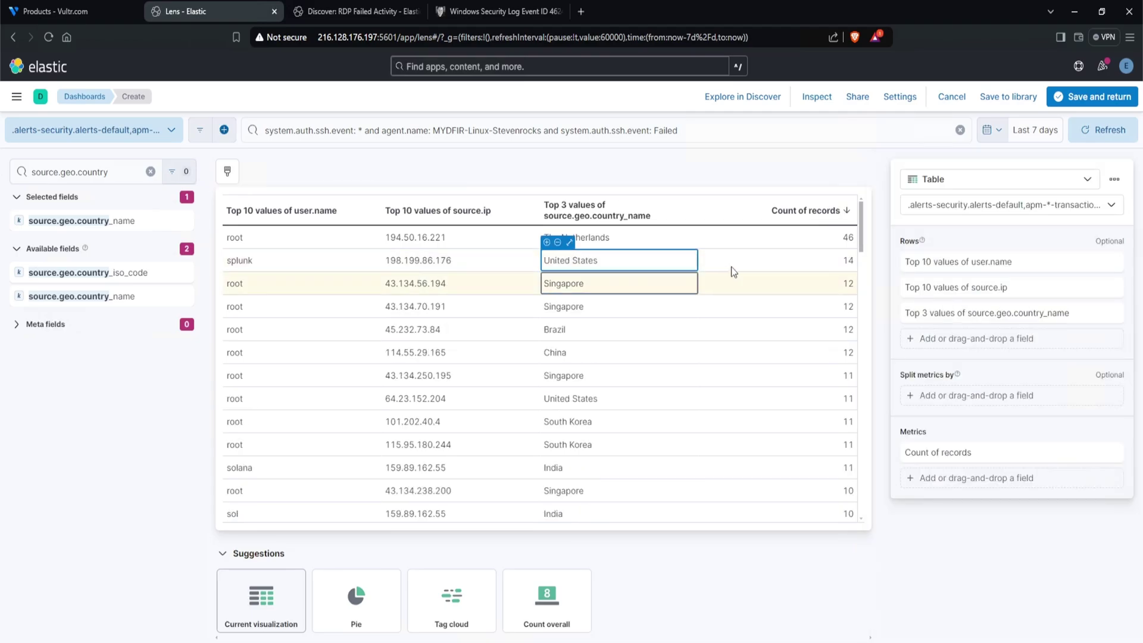
Sort the table by Count of records, highest first
{"action": "left_click", "coordinate": [849, 212]}
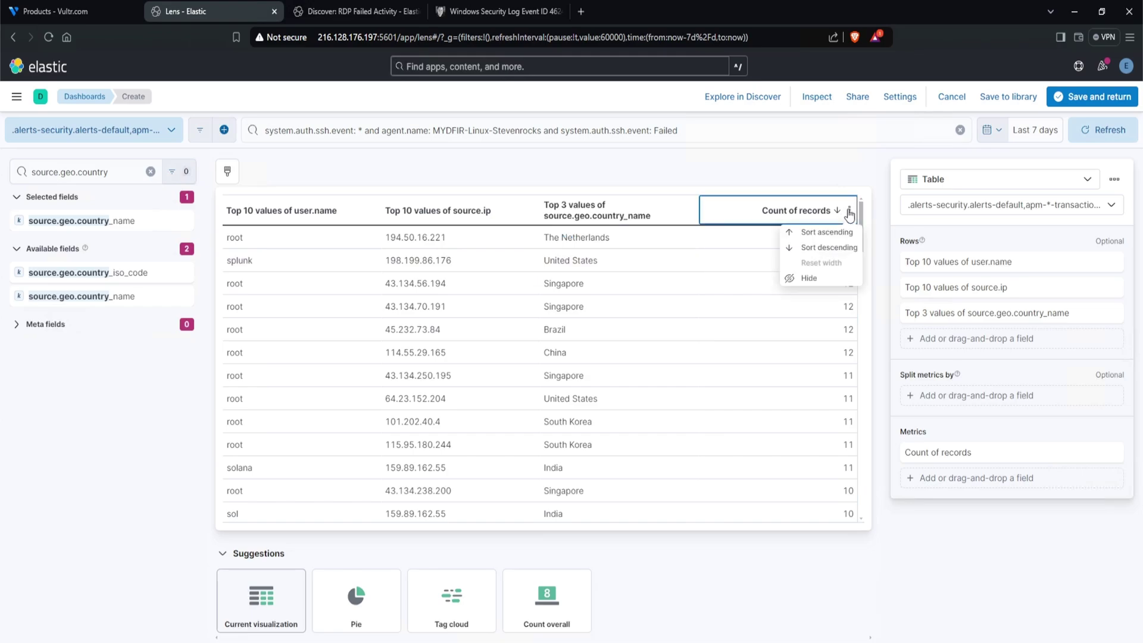
{"action": "left_click", "coordinate": [831, 253]}
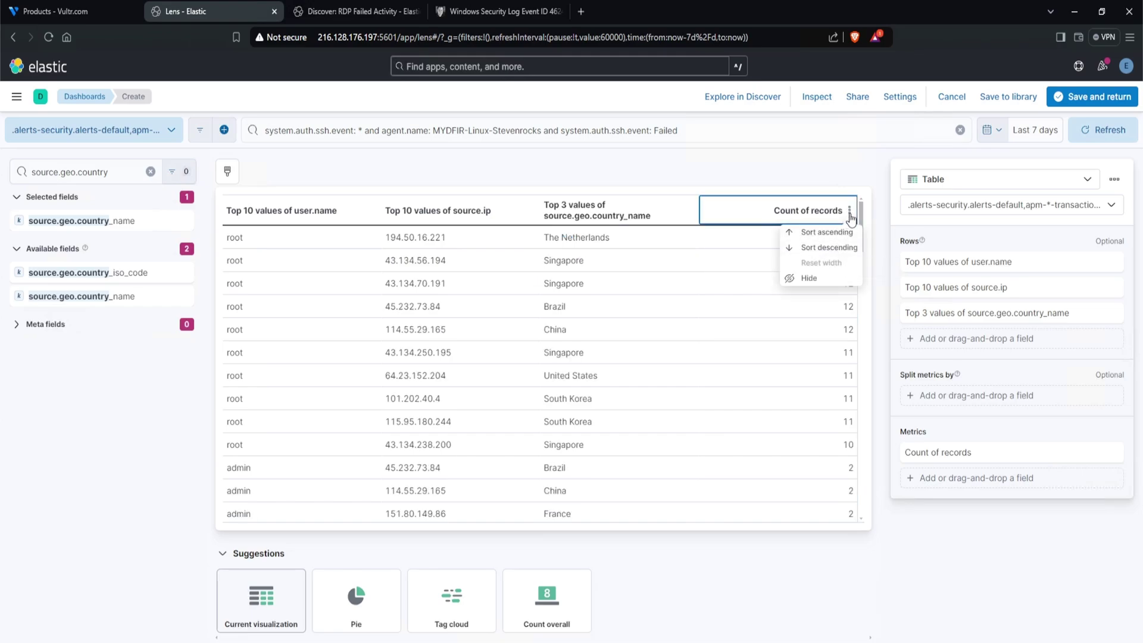
{"action": "left_click", "coordinate": [836, 249]}
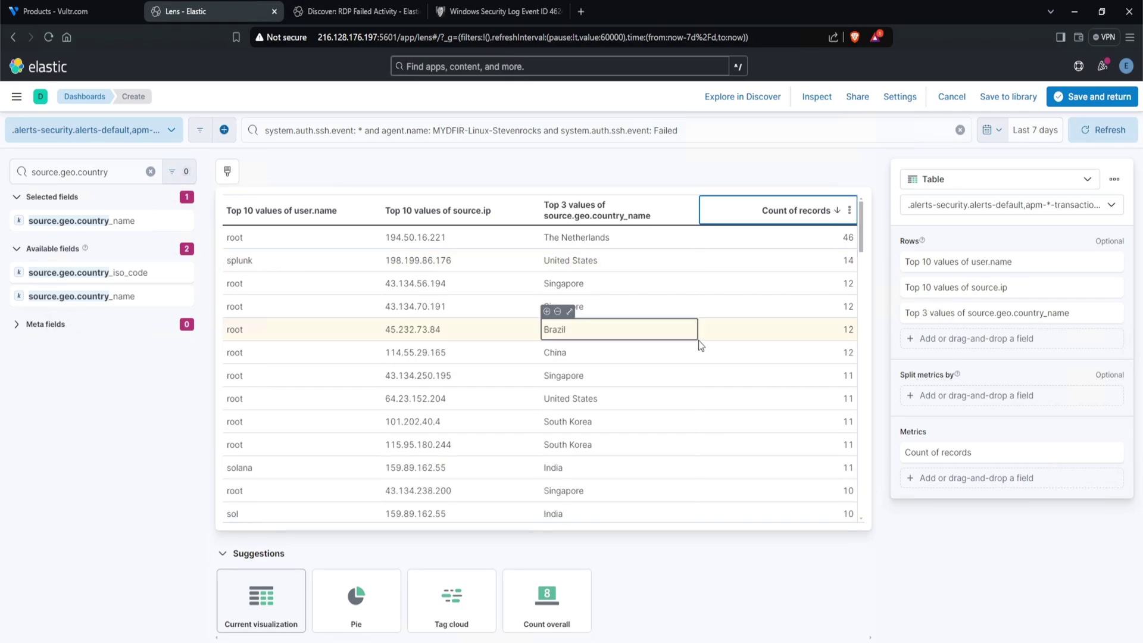
{"action": "left_click", "coordinate": [798, 211]}
{"action": "left_click", "coordinate": [842, 265]}
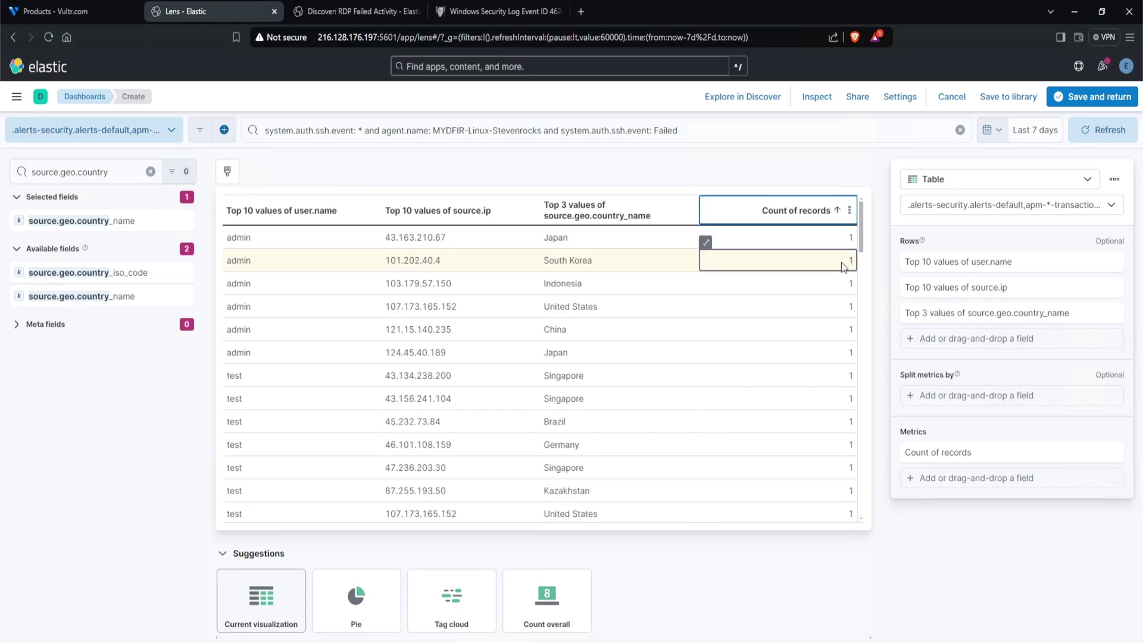
{"action": "left_click", "coordinate": [849, 211]}
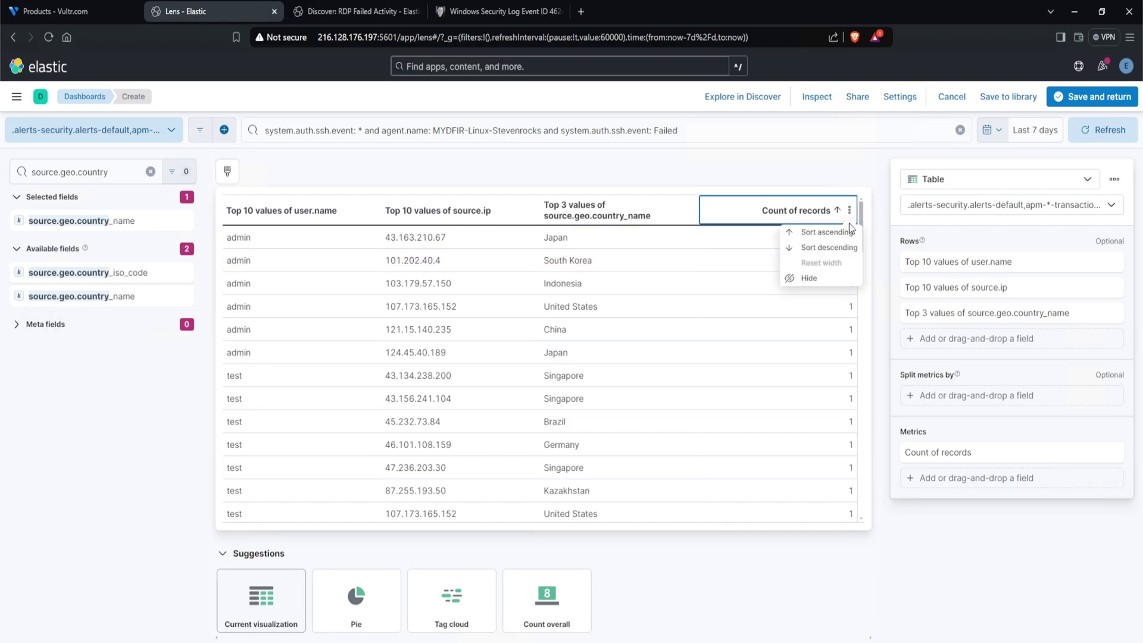
{"action": "left_click", "coordinate": [822, 249]}
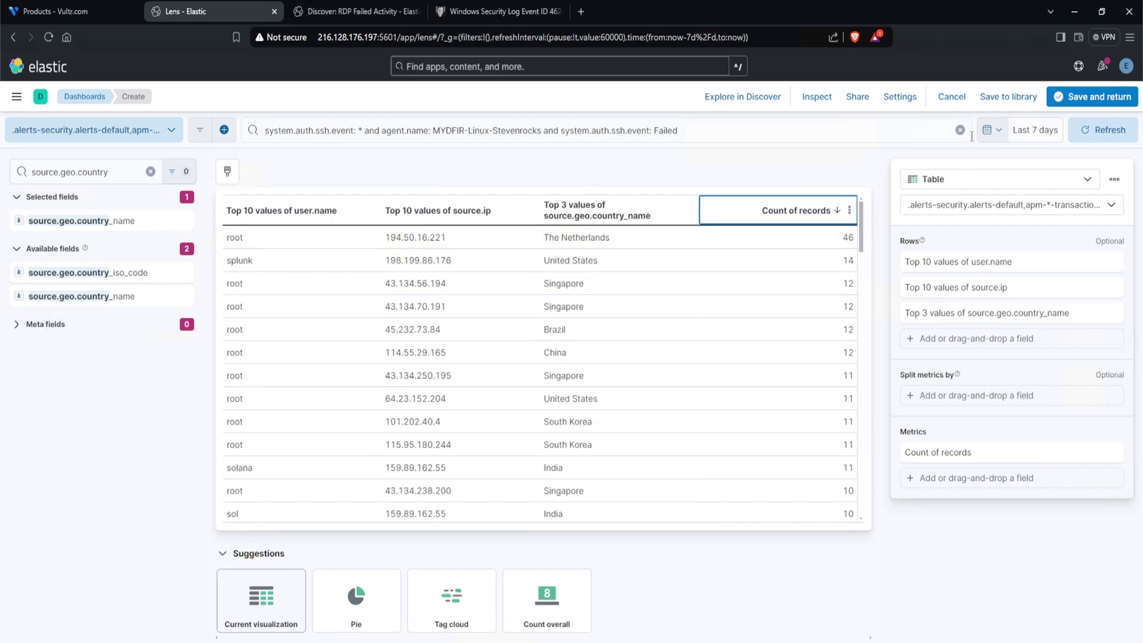
Save the table to the dashboard as 'SSH Failed Activity [Table]' and place it below the SSH failed map
{"action": "left_click", "coordinate": [1094, 98]}
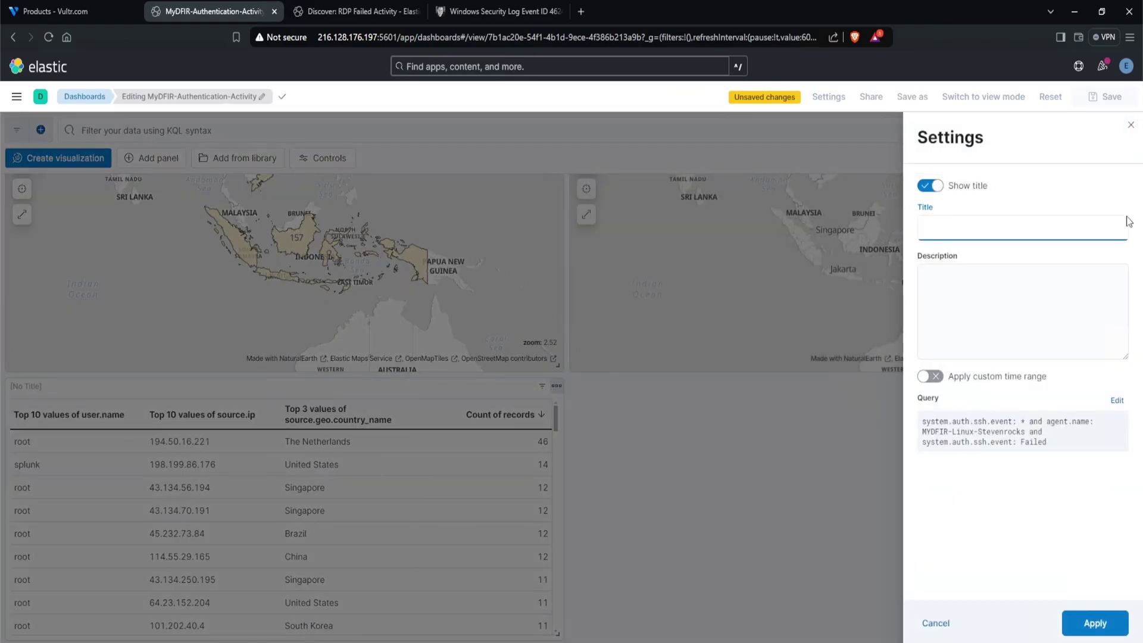
{"action": "type", "text": "SSH Failed Activity [Table"}
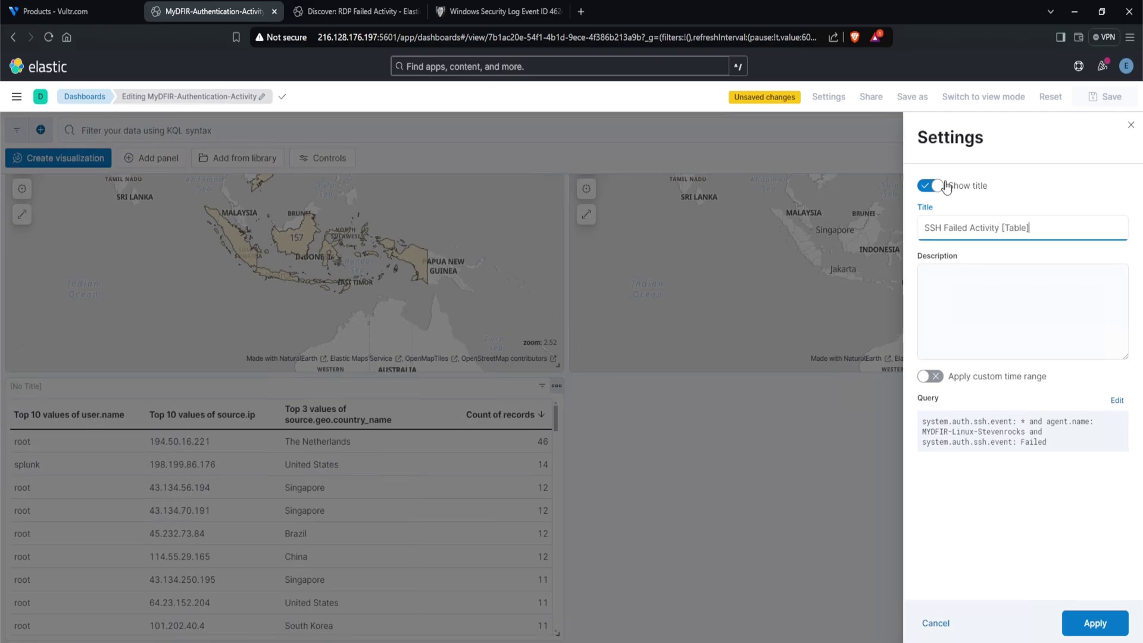
{"action": "key", "text": "Return"}
{"action": "left_click_drag", "start_coordinate": [123, 385], "coordinate": [103, 450]}
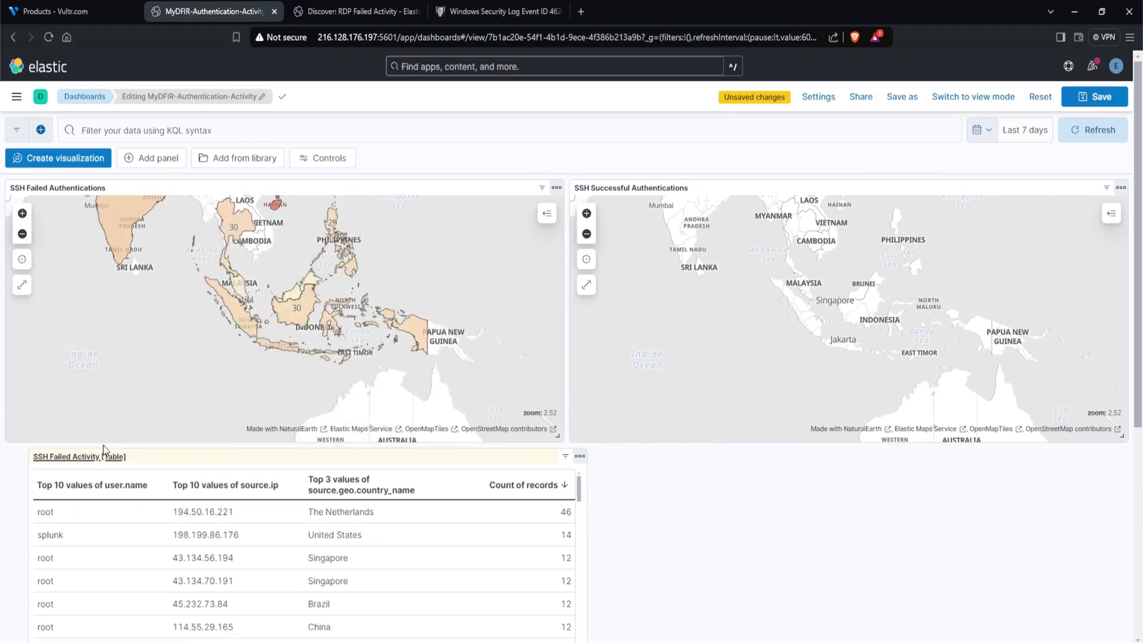
Duplicate the SSH Failed Activity table panel and place the copy beside the original
{"action": "scroll", "coordinate": [845, 387], "scroll_direction": "down", "scroll_amount": 3}
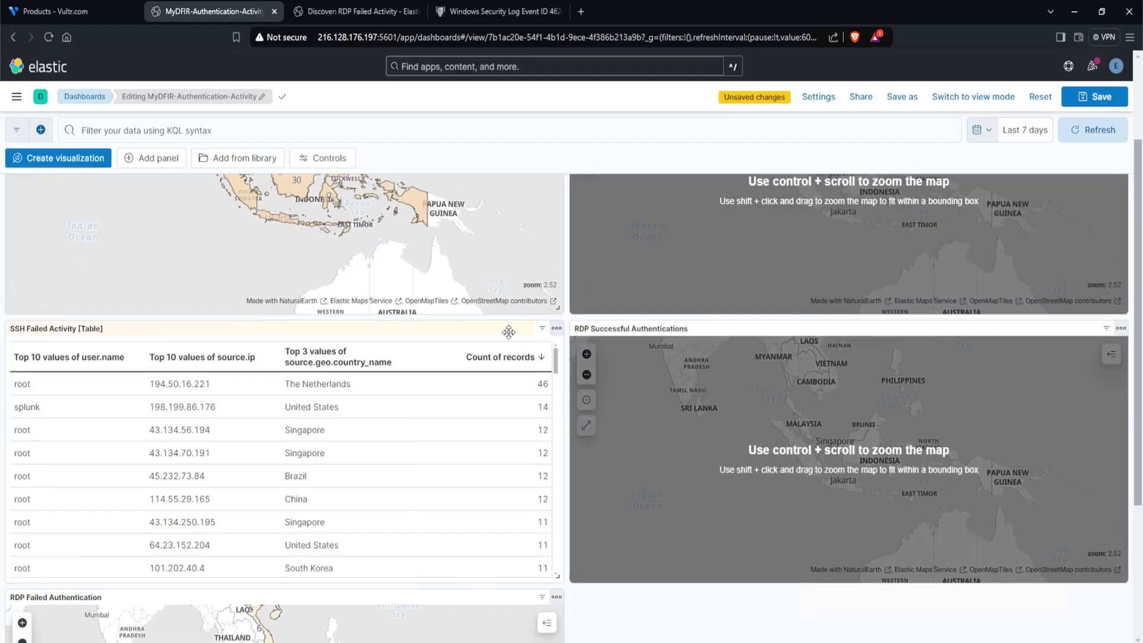
{"action": "left_click", "coordinate": [556, 328]}
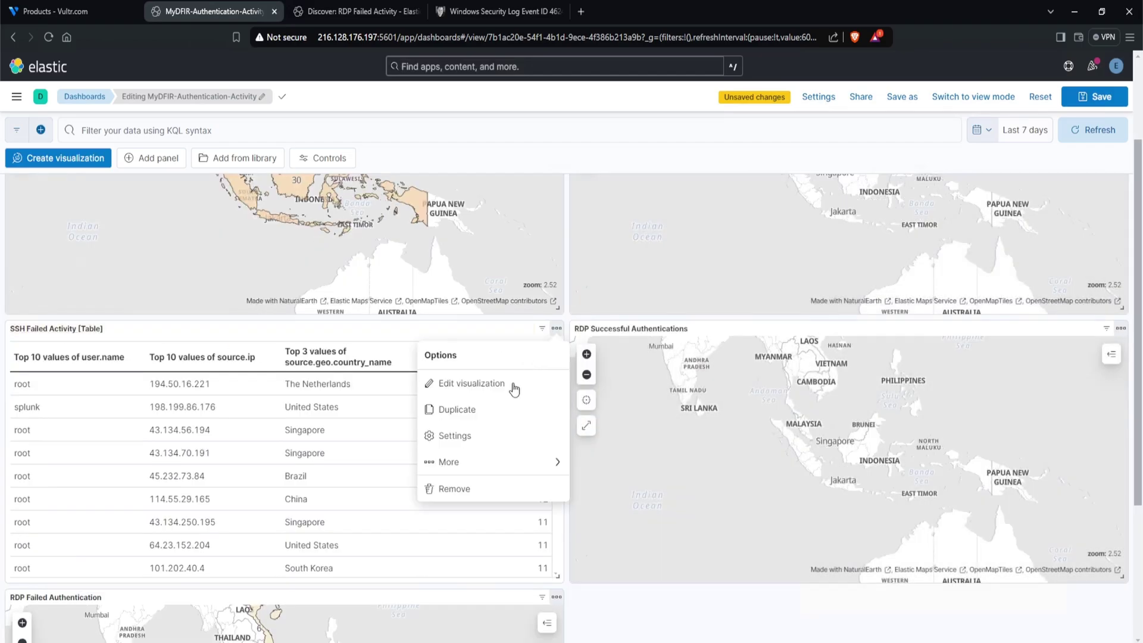
{"action": "left_click", "coordinate": [472, 415]}
{"action": "left_click_drag", "start_coordinate": [226, 467], "coordinate": [667, 241]}
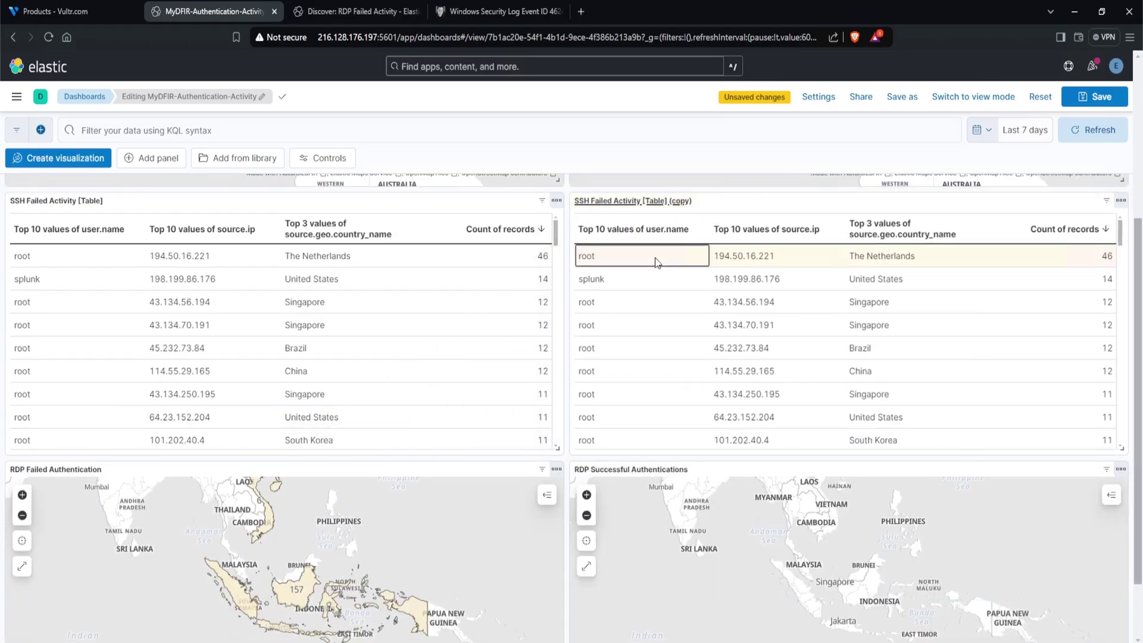
Retitle the copy 'SSH Successful Activity [Table]'
{"action": "scroll", "coordinate": [651, 301], "scroll_direction": "up", "scroll_amount": 3}
{"action": "left_click", "coordinate": [628, 330]}
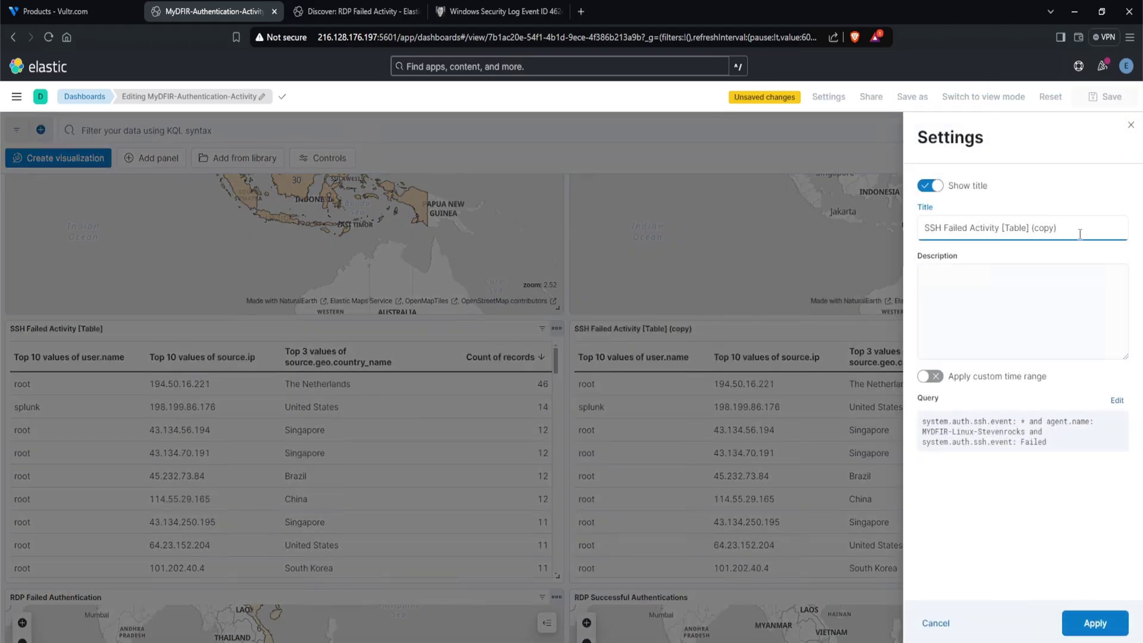
{"action": "key", "text": "BackSpace"}
{"action": "double_click", "coordinate": [957, 227]}
{"action": "key", "text": "BackSpace"}
{"action": "type", "text": "Successful"}
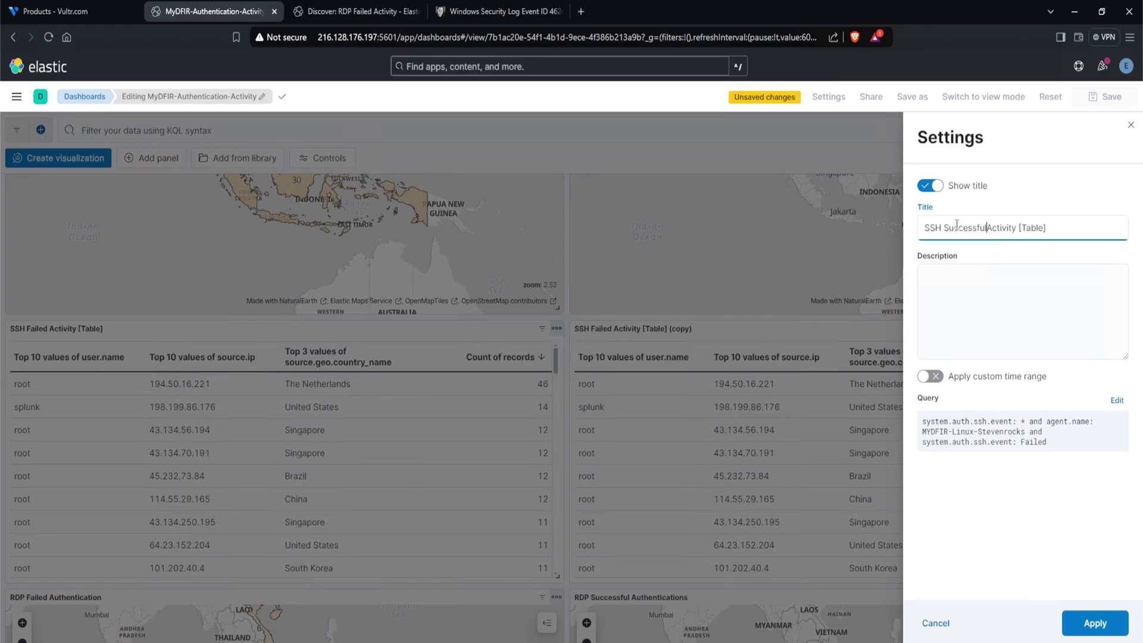
{"action": "left_click", "coordinate": [1095, 623]}
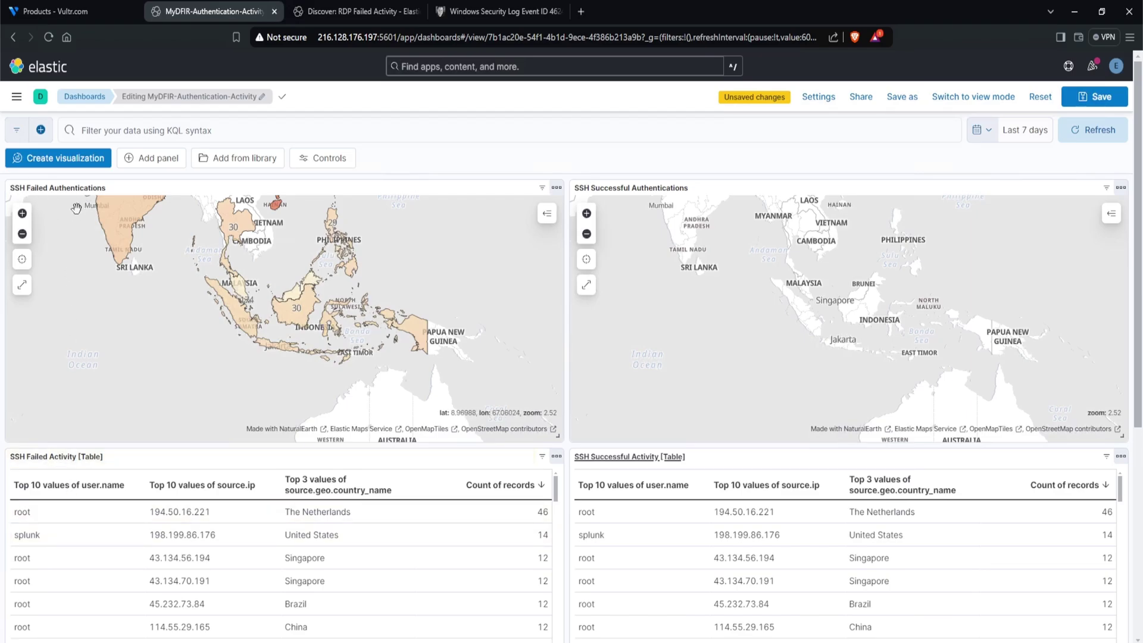
Retitle the failed table 'SSH Failed Authentications [Table]'
{"action": "left_click", "coordinate": [72, 457]}
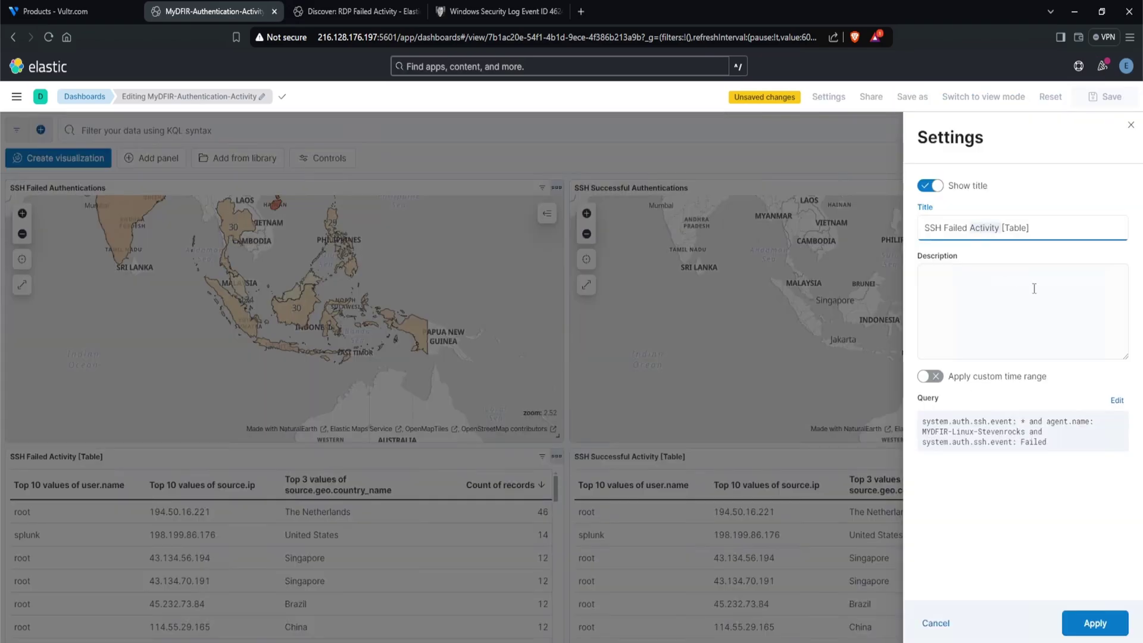
{"action": "type", "text": "Authentications"}
{"action": "left_click", "coordinate": [1095, 622]}
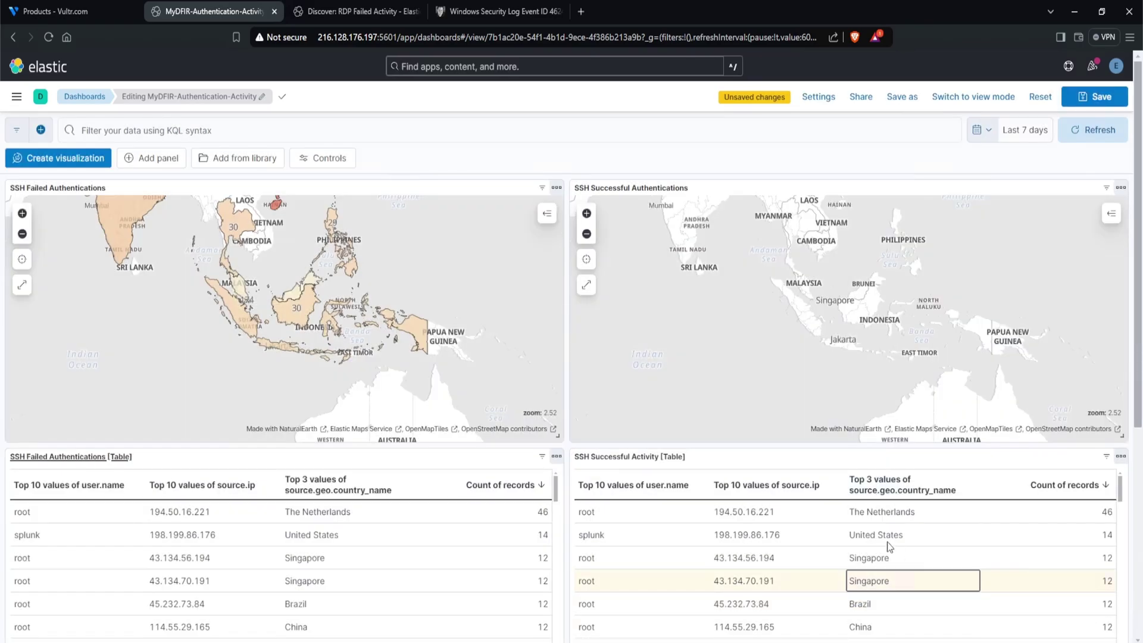
Retitle the successful table 'SSH Successful Authentications [Table]'
{"action": "left_click", "coordinate": [655, 457]}
{"action": "double_click", "coordinate": [1008, 226]}
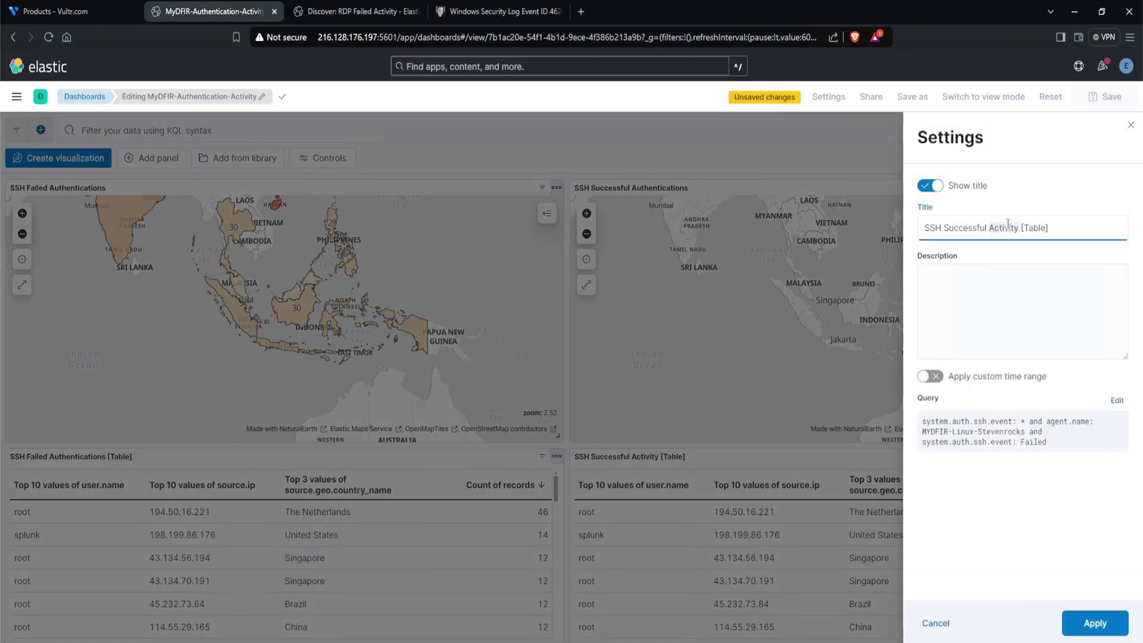
{"action": "type", "text": "Authentications"}
{"action": "left_click", "coordinate": [1095, 623]}
{"action": "scroll", "coordinate": [677, 458], "scroll_direction": "down", "scroll_amount": 5}
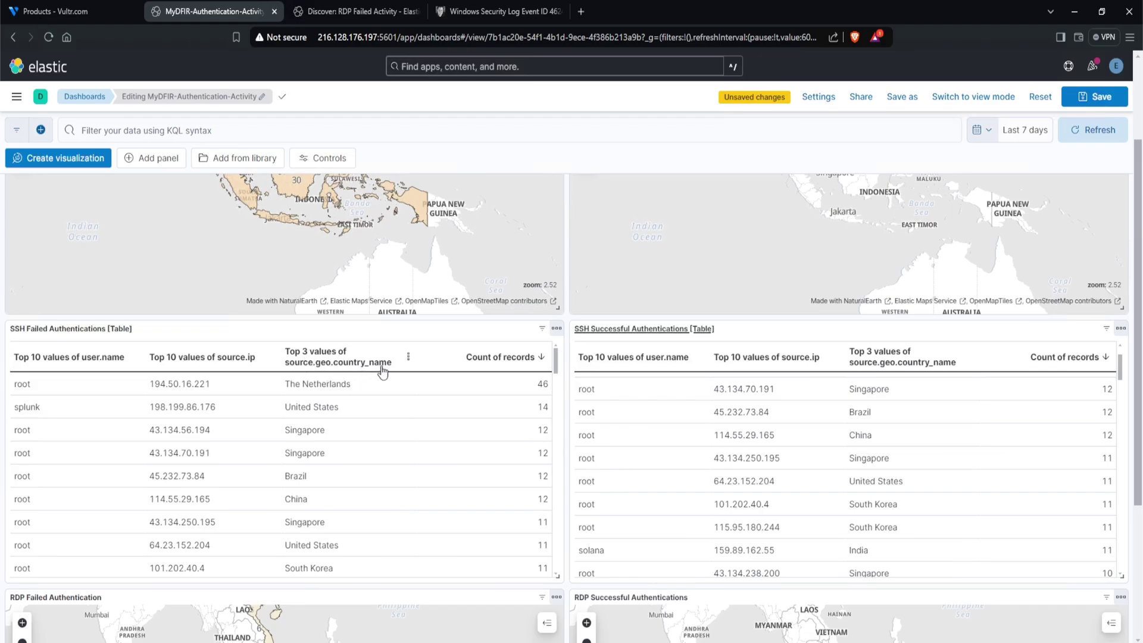
Change the failed table's country grouping to the top 10 values with no Other bucket, and apply
{"action": "left_click", "coordinate": [408, 357]}
{"action": "left_click", "coordinate": [409, 357]}
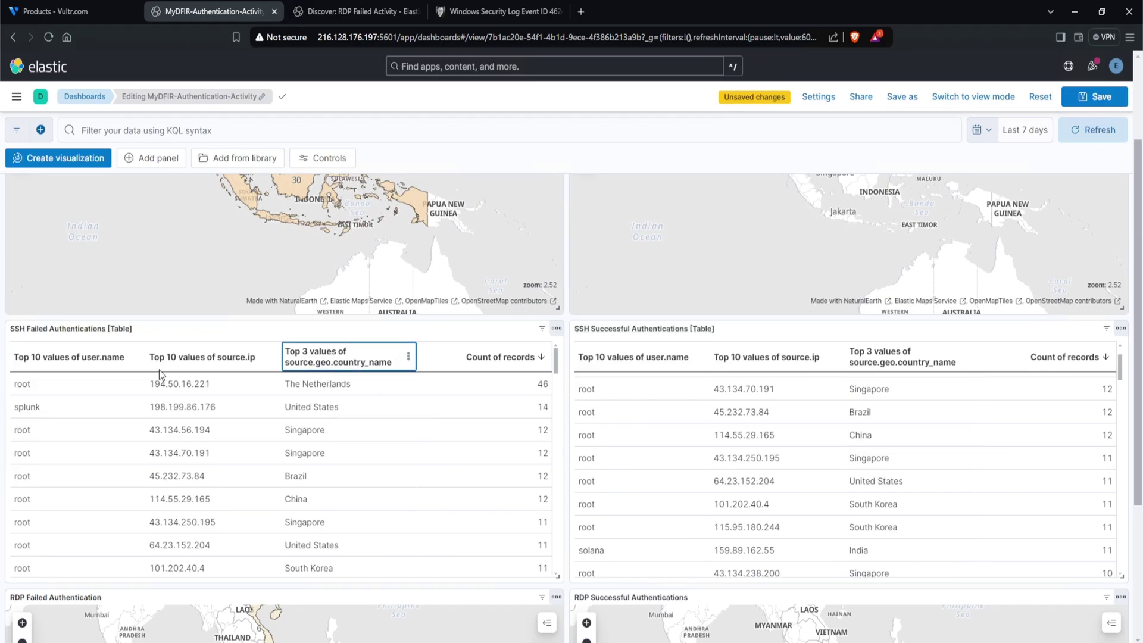
{"action": "left_click", "coordinate": [557, 329]}
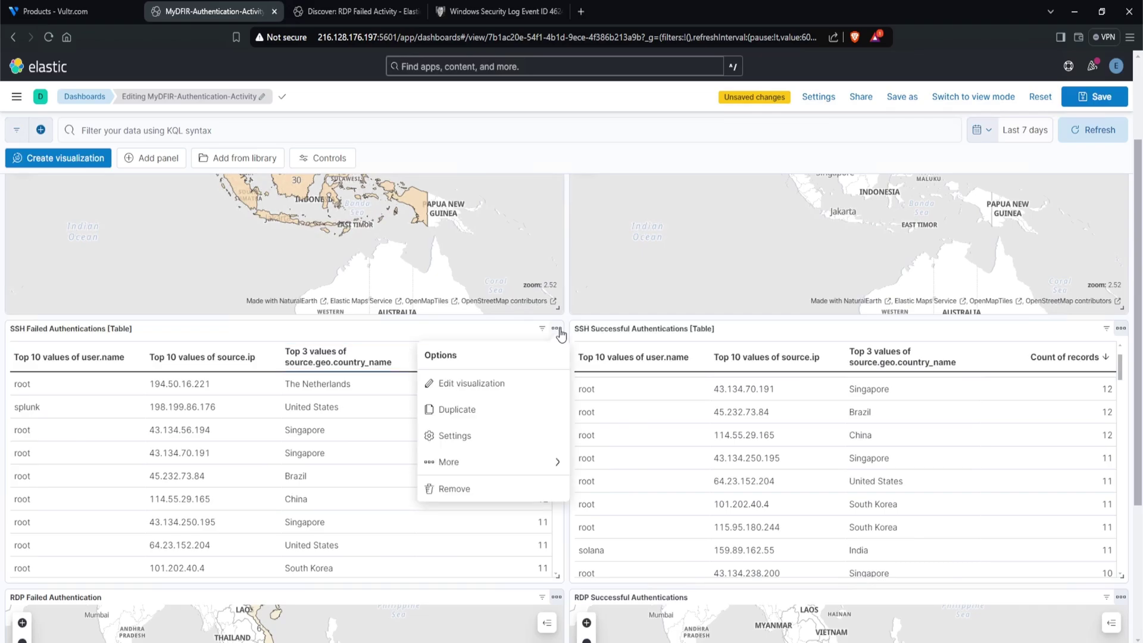
{"action": "left_click", "coordinate": [517, 386]}
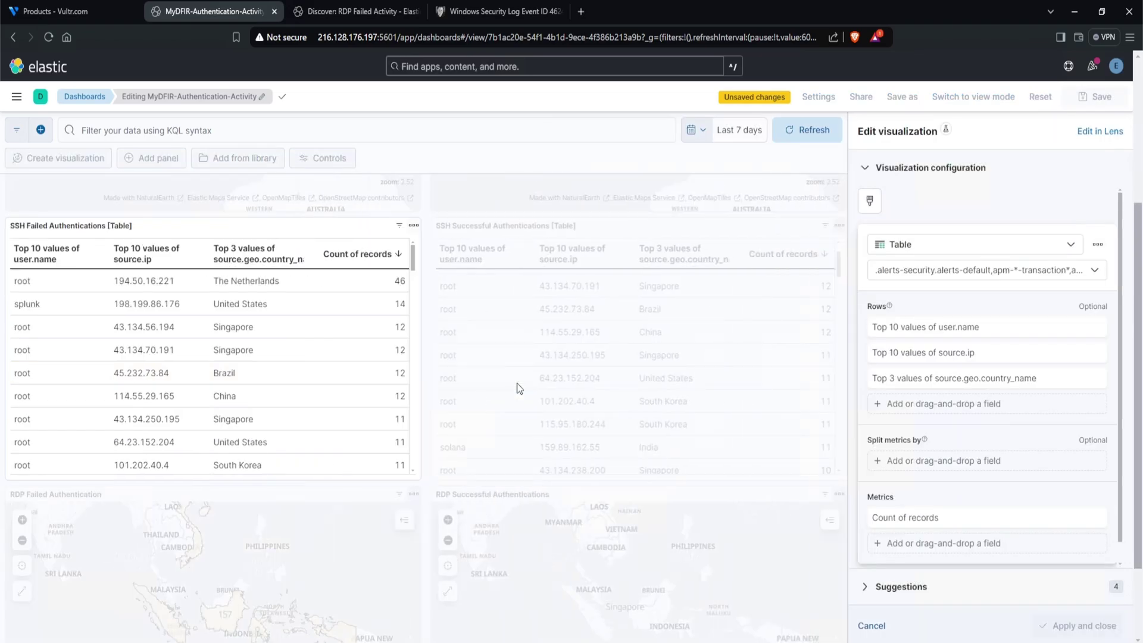
{"action": "left_click", "coordinate": [897, 381]}
{"action": "left_click", "coordinate": [905, 334]}
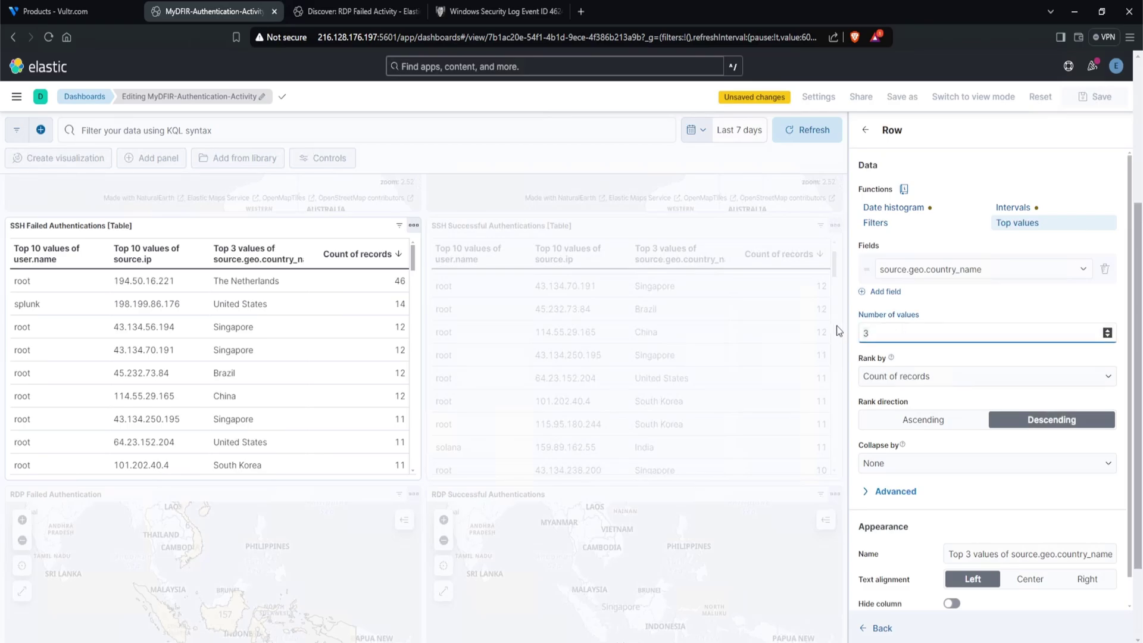
{"action": "type", "text": "10"}
{"action": "left_click", "coordinate": [895, 491]}
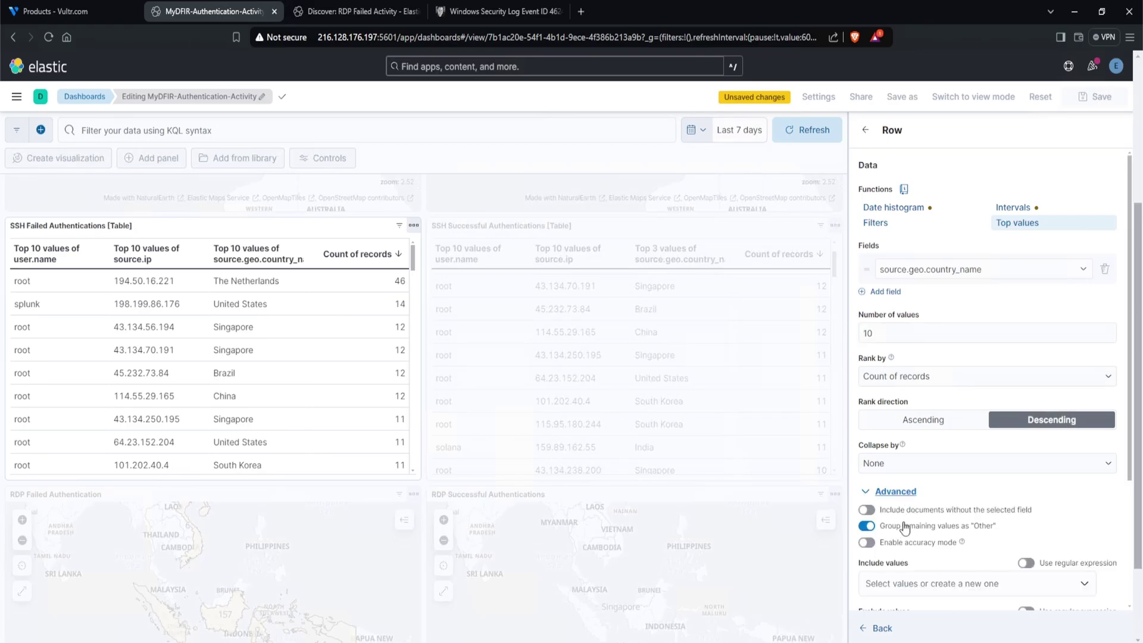
{"action": "left_click", "coordinate": [866, 528]}
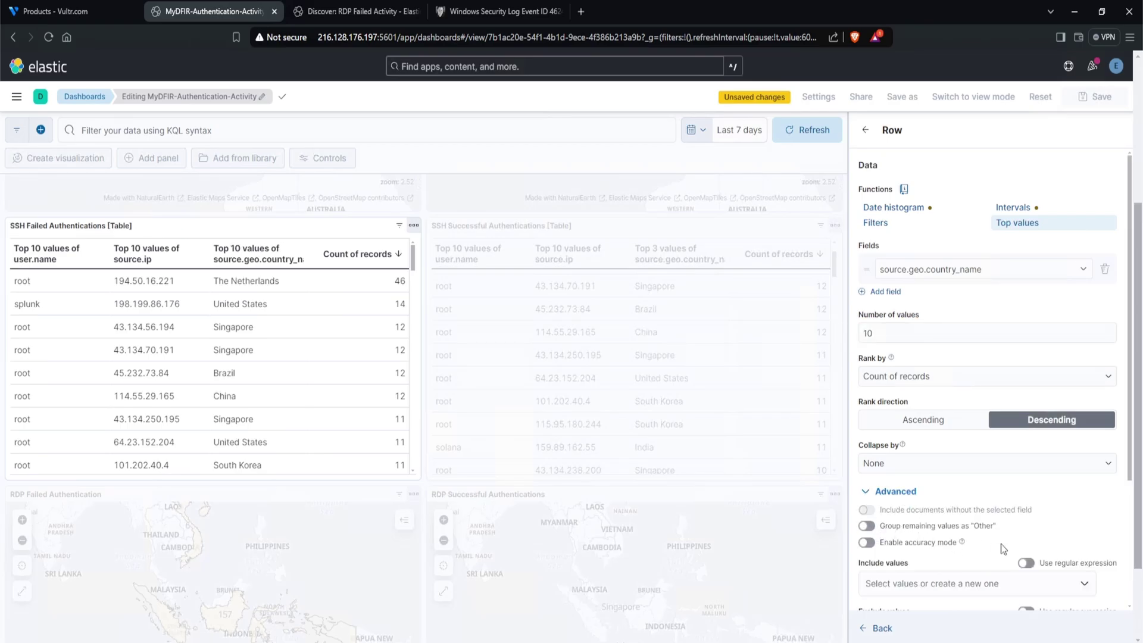
{"action": "scroll", "coordinate": [1020, 544], "scroll_direction": "down", "scroll_amount": 2}
{"action": "scroll", "coordinate": [952, 357], "scroll_direction": "up", "scroll_amount": 2}
{"action": "left_click", "coordinate": [866, 129]}
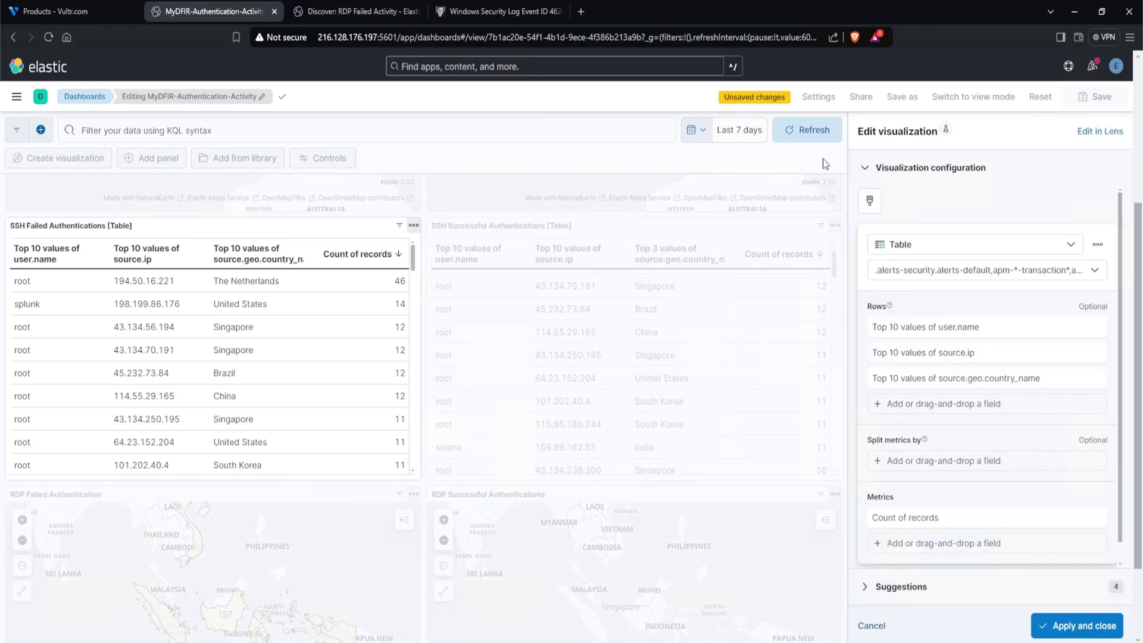
{"action": "left_click", "coordinate": [1054, 626]}
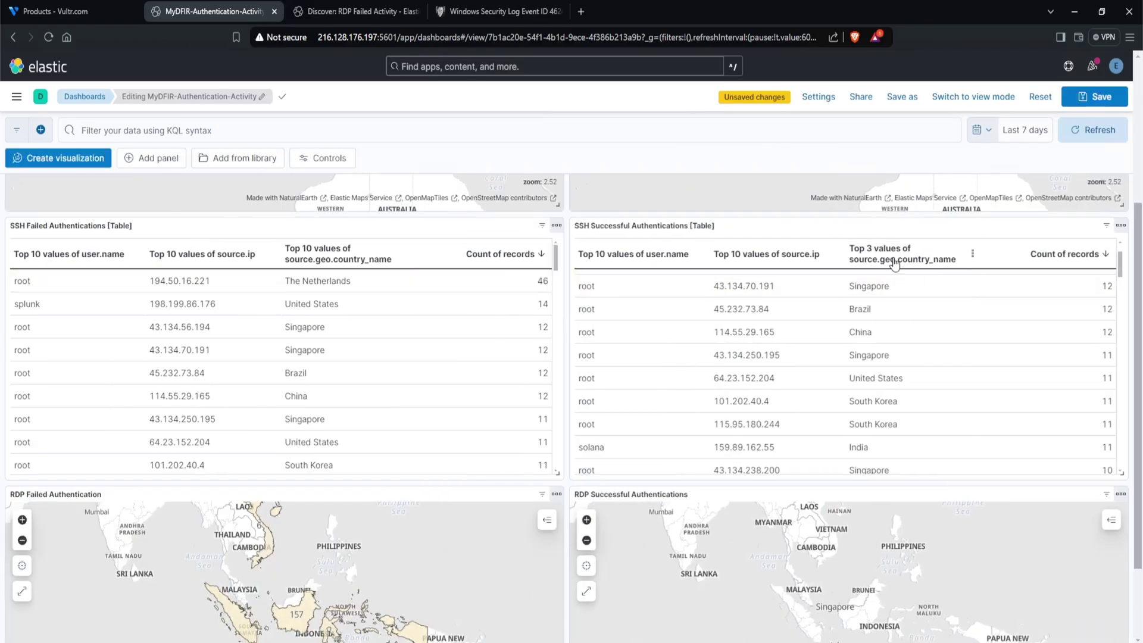
Set the successful table's country grouping to the top 10 values with no Other bucket, and apply
{"action": "left_click", "coordinate": [894, 264]}
{"action": "left_click", "coordinate": [1121, 225]}
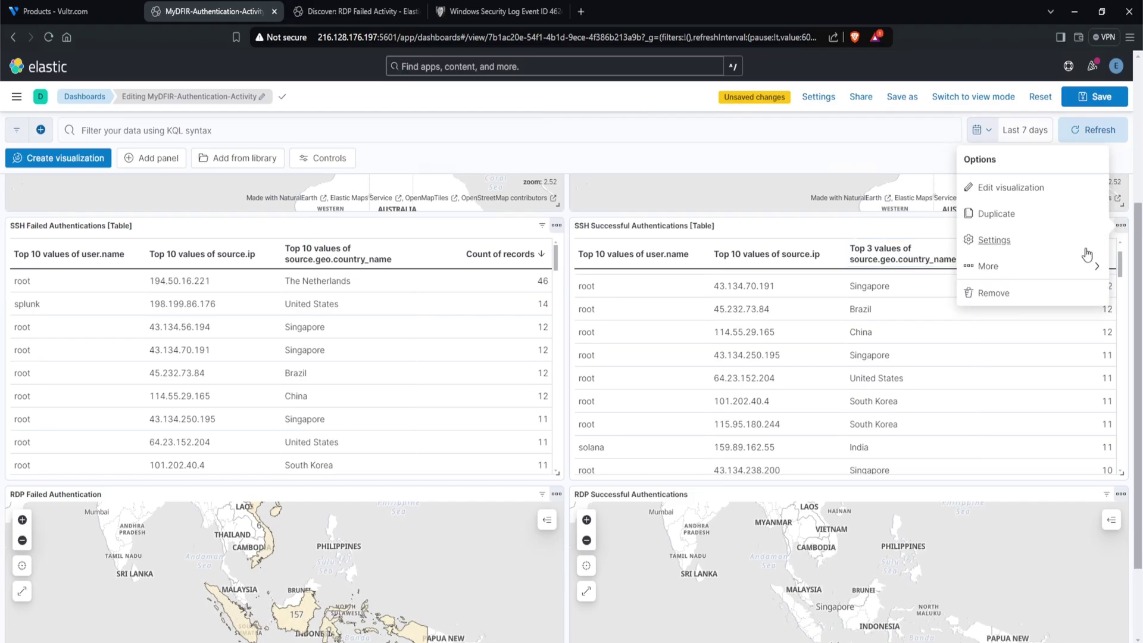
{"action": "left_click", "coordinate": [1009, 189]}
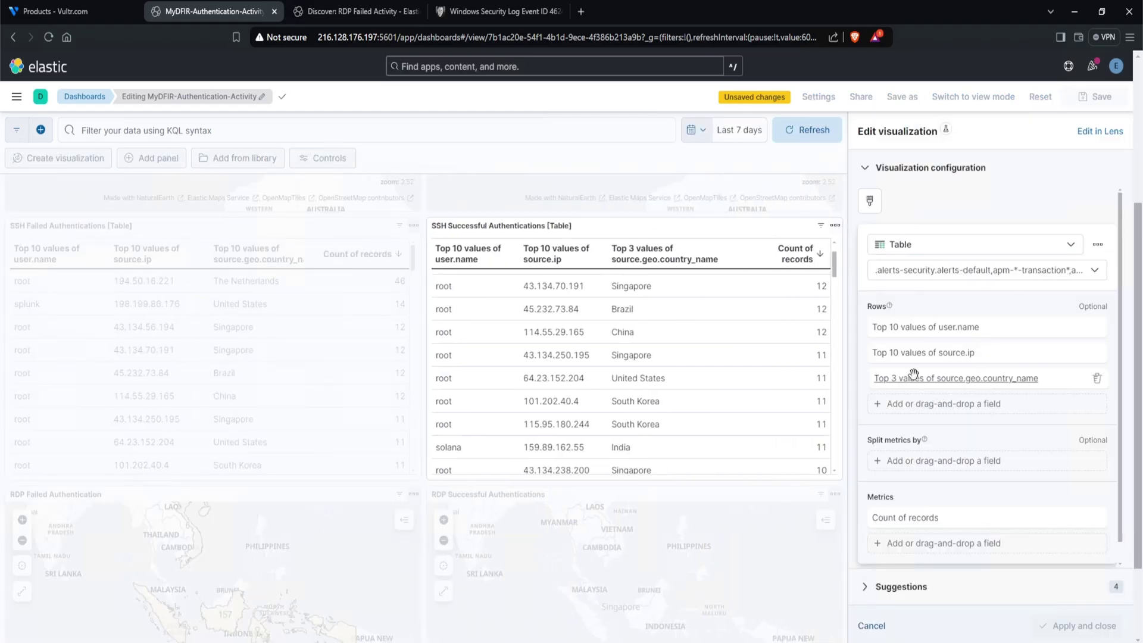
{"action": "left_click", "coordinate": [913, 378]}
{"action": "double_click", "coordinate": [865, 332]}
{"action": "type", "text": "1"}
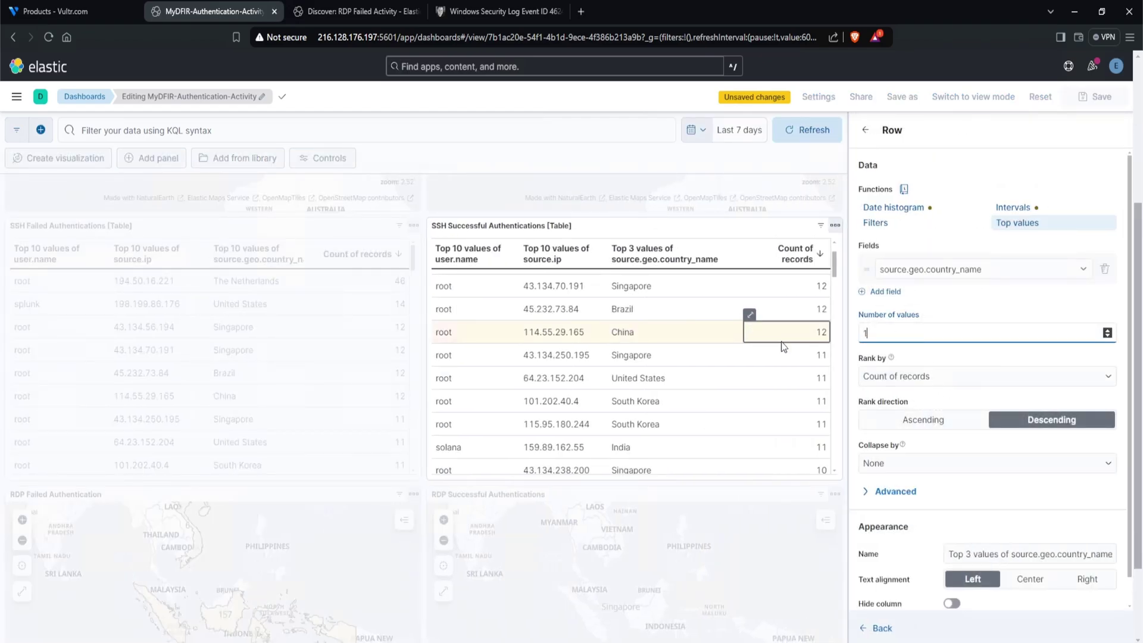
{"action": "type", "text": "0"}
{"action": "scroll", "coordinate": [953, 464], "scroll_direction": "down", "scroll_amount": 1}
{"action": "left_click", "coordinate": [895, 463]}
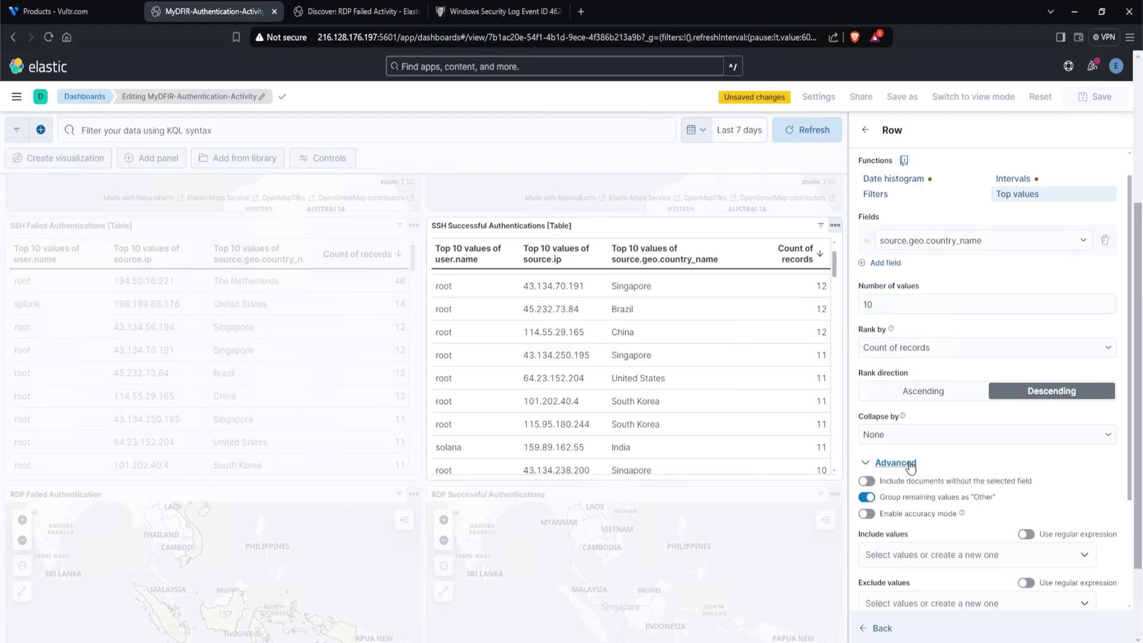
{"action": "left_click", "coordinate": [866, 496]}
{"action": "scroll", "coordinate": [881, 596], "scroll_direction": "down", "scroll_amount": 5}
{"action": "left_click", "coordinate": [880, 627]}
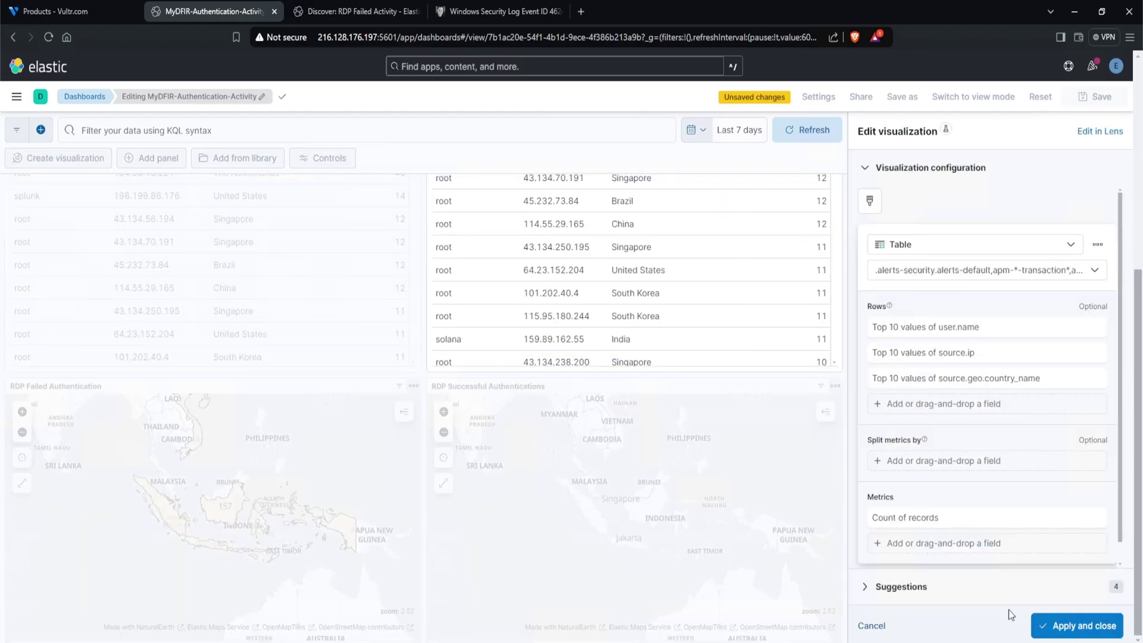
{"action": "left_click", "coordinate": [1060, 625]}
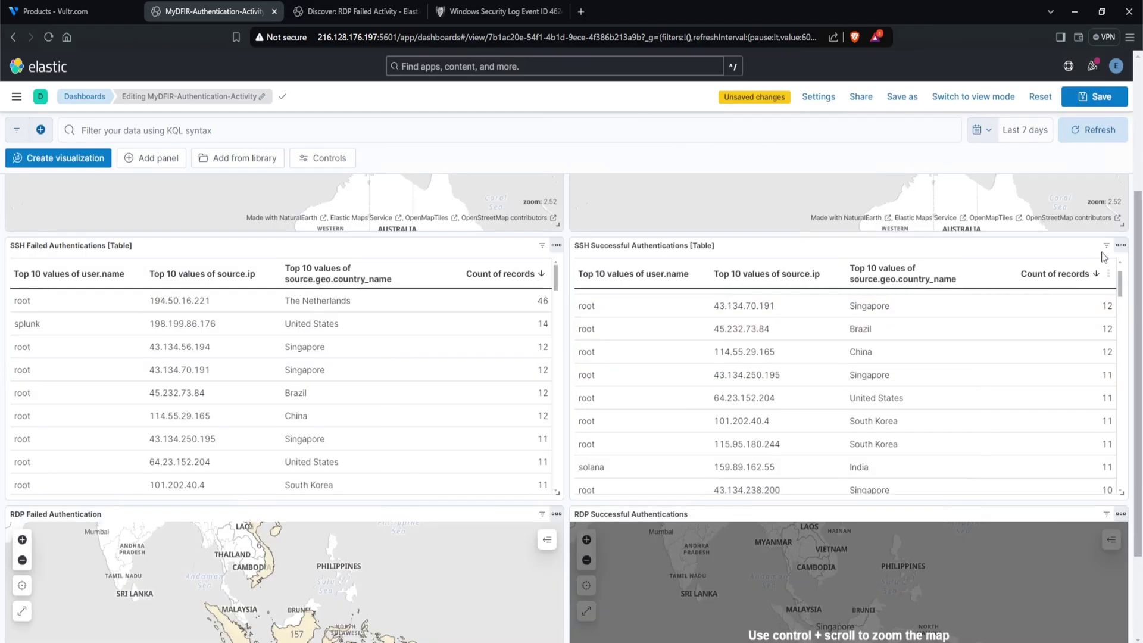
Change the successful table's Lens query from 'Failed' to 'Accepted' and save it back to the dashboard
{"action": "left_click", "coordinate": [1121, 246]}
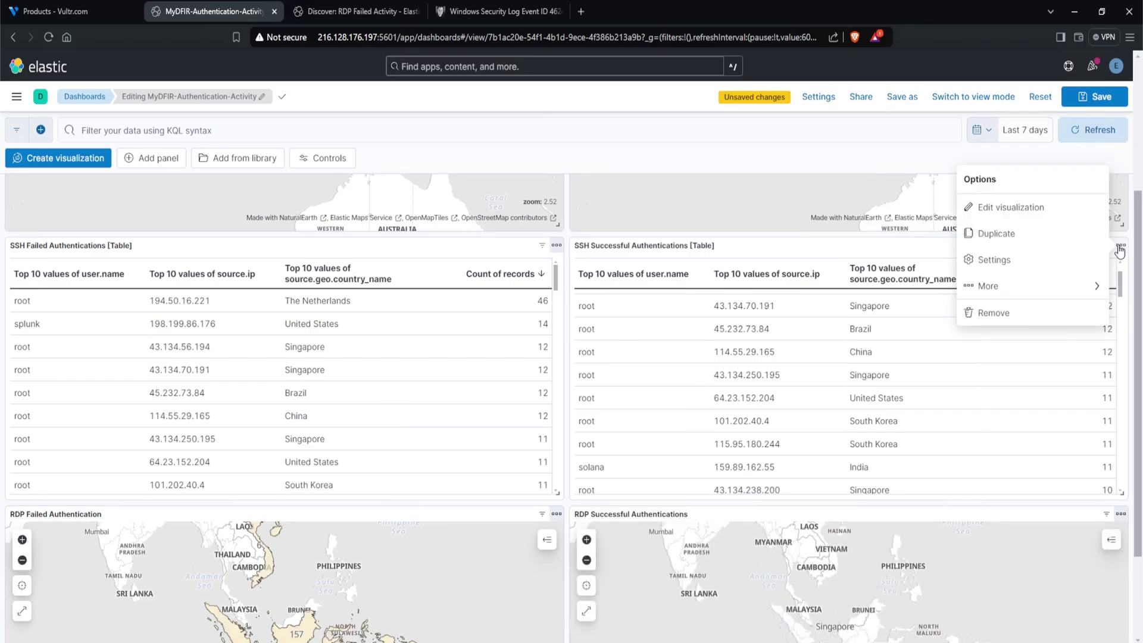
{"action": "left_click", "coordinate": [654, 322]}
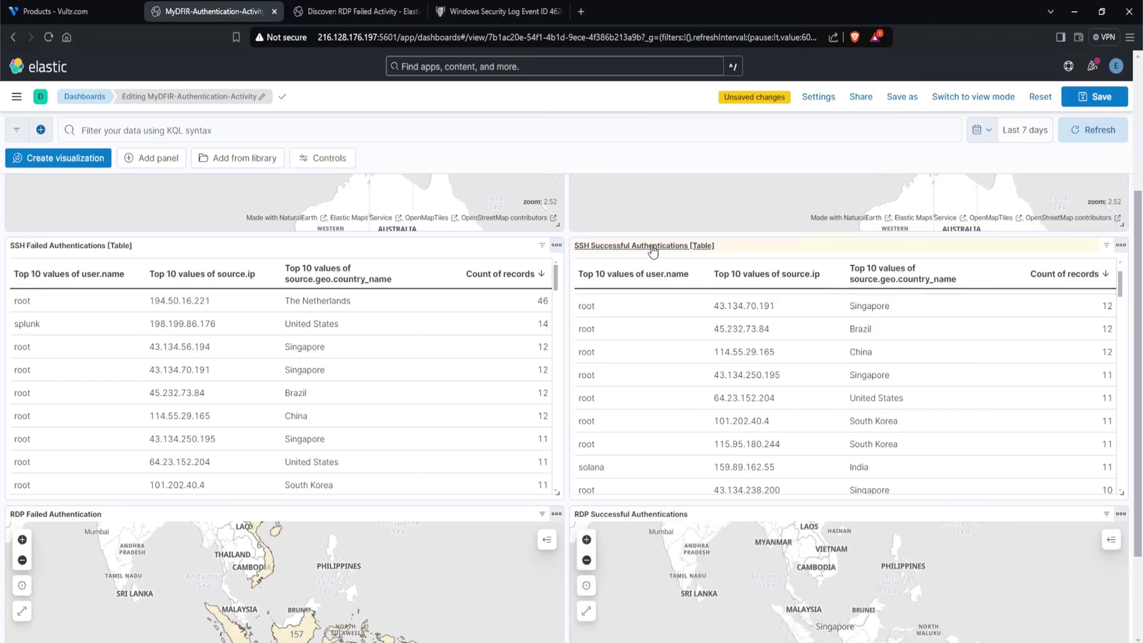
{"action": "left_click", "coordinate": [630, 254]}
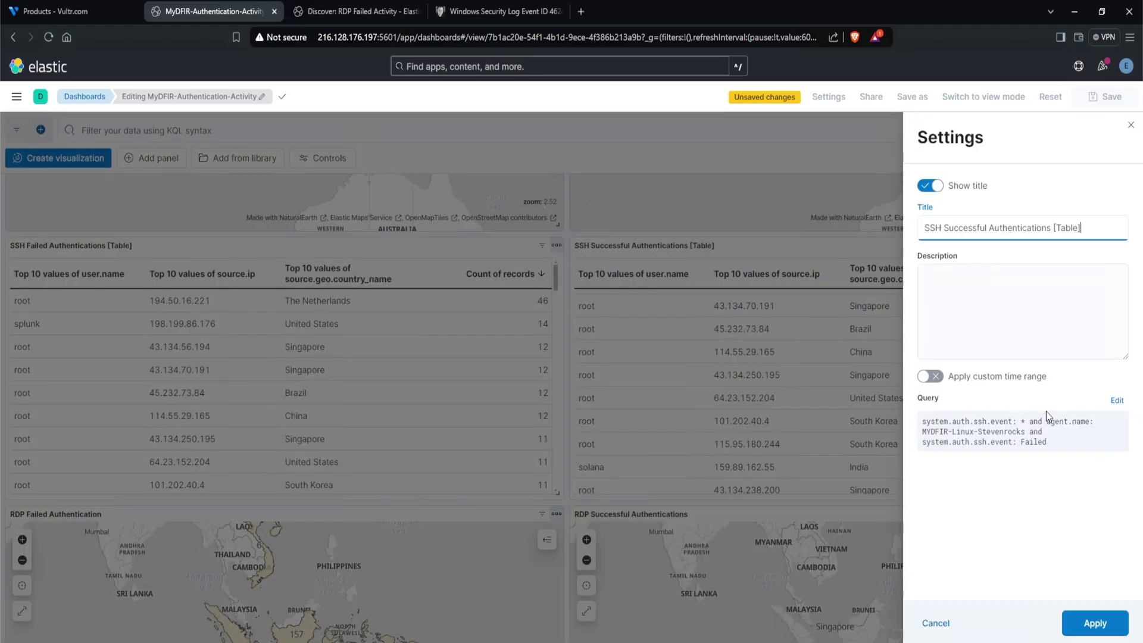
{"action": "left_click", "coordinate": [1118, 405]}
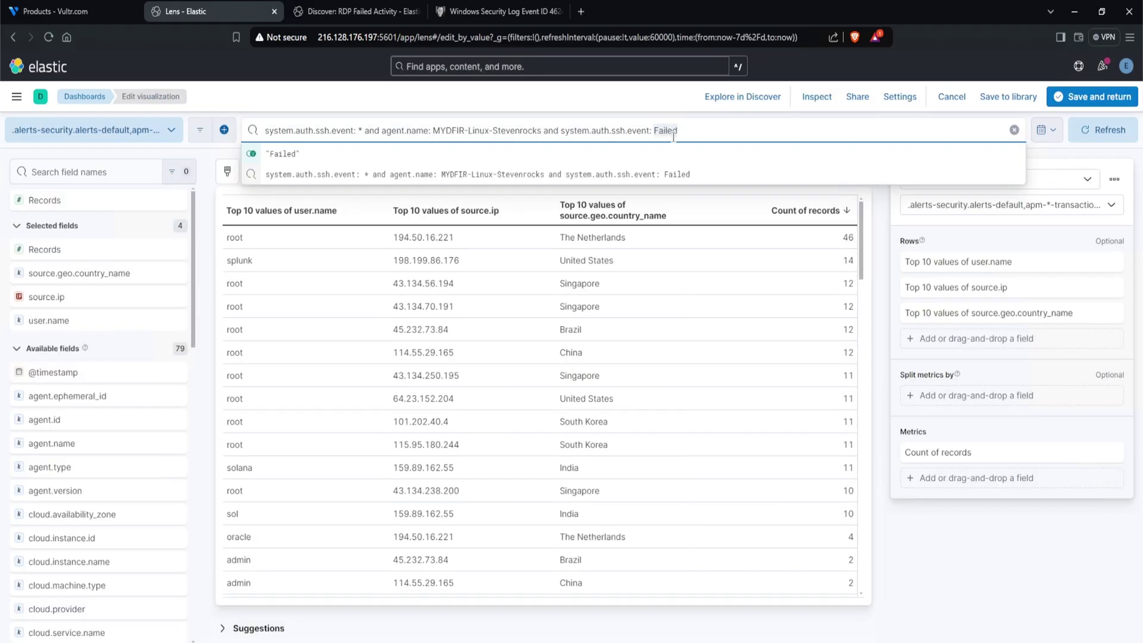
{"action": "type", "text": "A"}
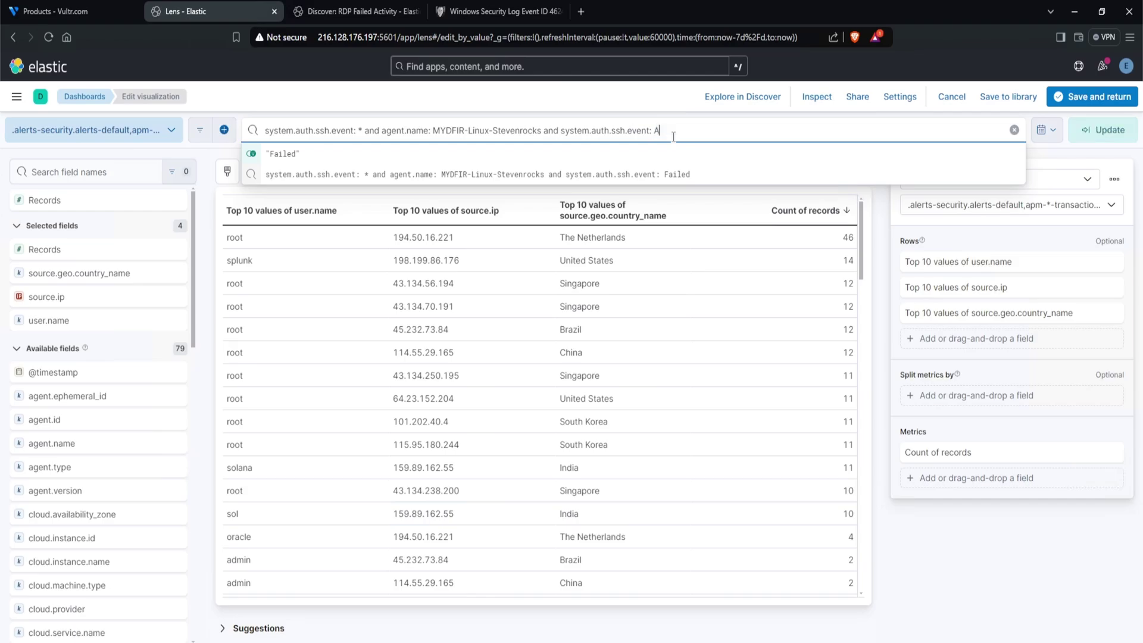
{"action": "type", "text": "ccepted"}
{"action": "key", "text": "Return"}
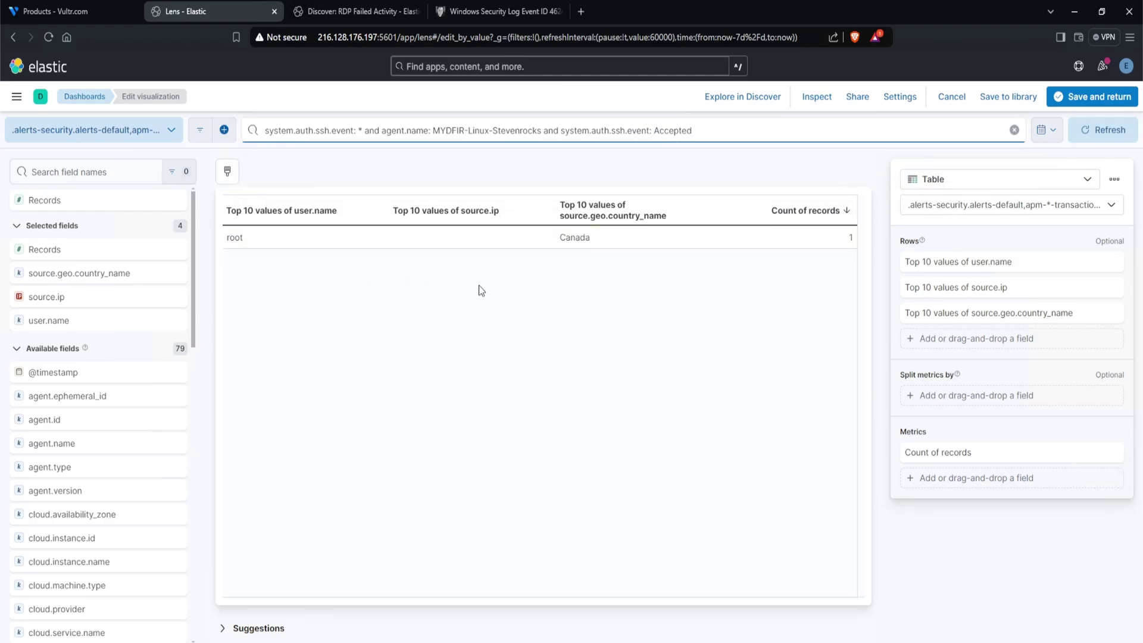
{"action": "left_click", "coordinate": [1089, 99]}
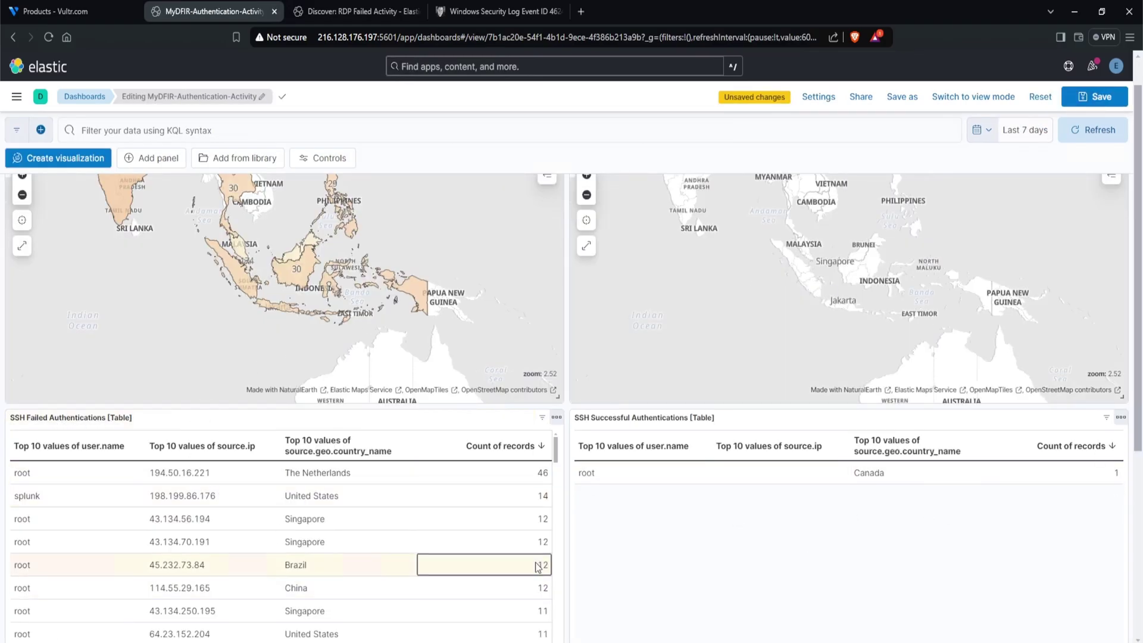
{"action": "scroll", "coordinate": [596, 429], "scroll_direction": "up", "scroll_amount": 1}
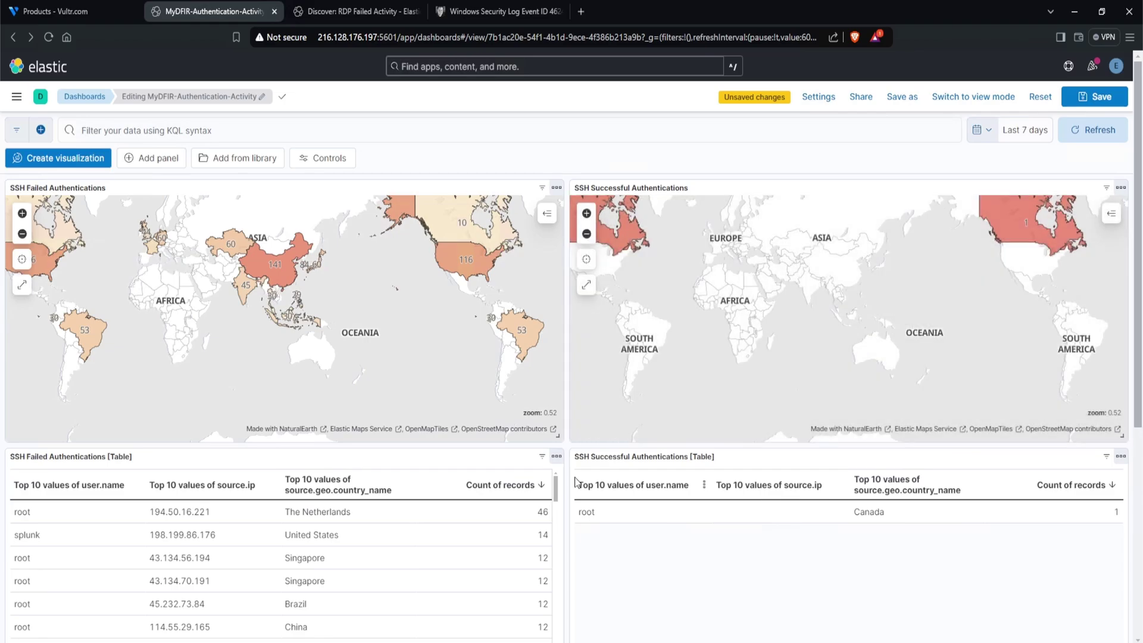
Duplicate the SSH Failed Authentications table into the left column below the maps
{"action": "scroll", "coordinate": [576, 482], "scroll_direction": "down", "scroll_amount": 3}
{"action": "left_click", "coordinate": [556, 328]}
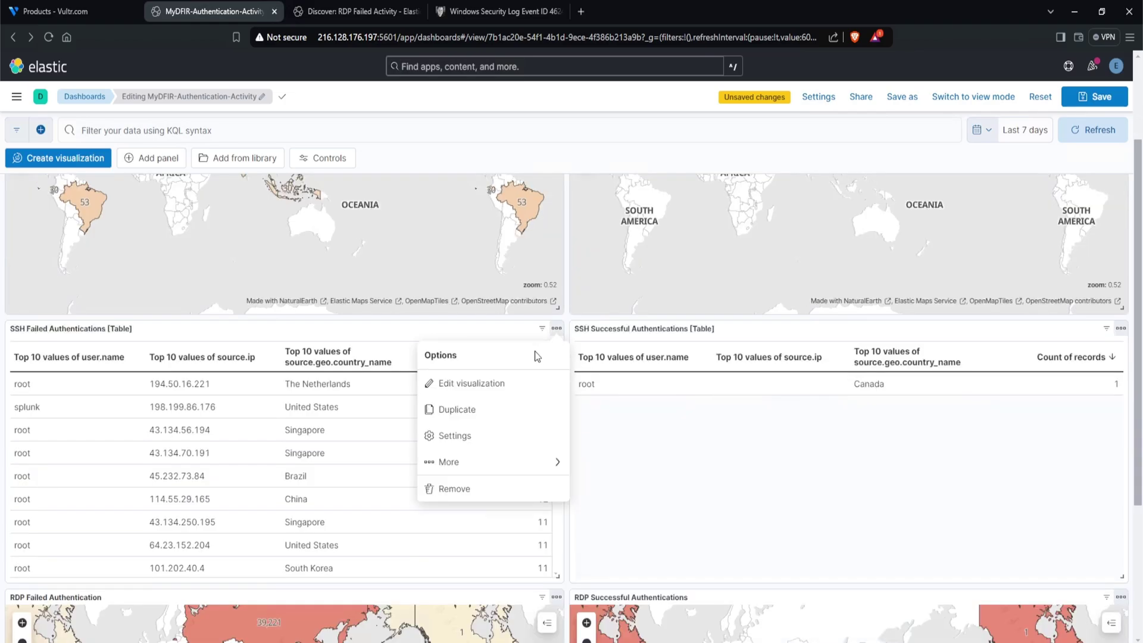
{"action": "left_click", "coordinate": [476, 410]}
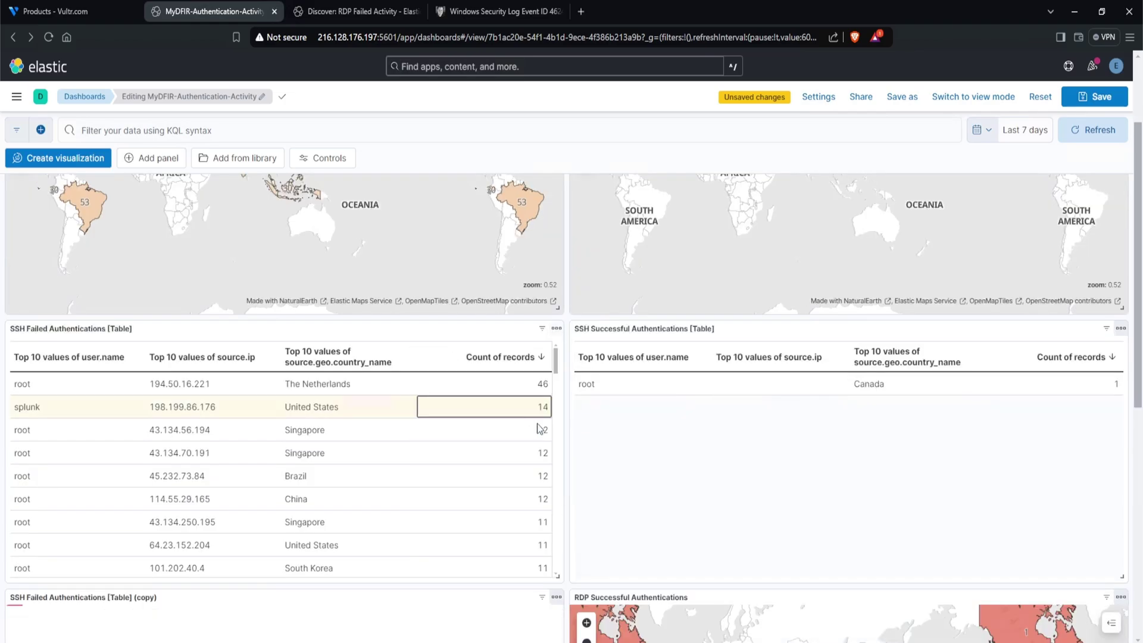
{"action": "left_click_drag", "start_coordinate": [149, 477], "coordinate": [83, 390]}
{"action": "left_click", "coordinate": [556, 388]}
{"action": "left_click", "coordinate": [319, 388]}
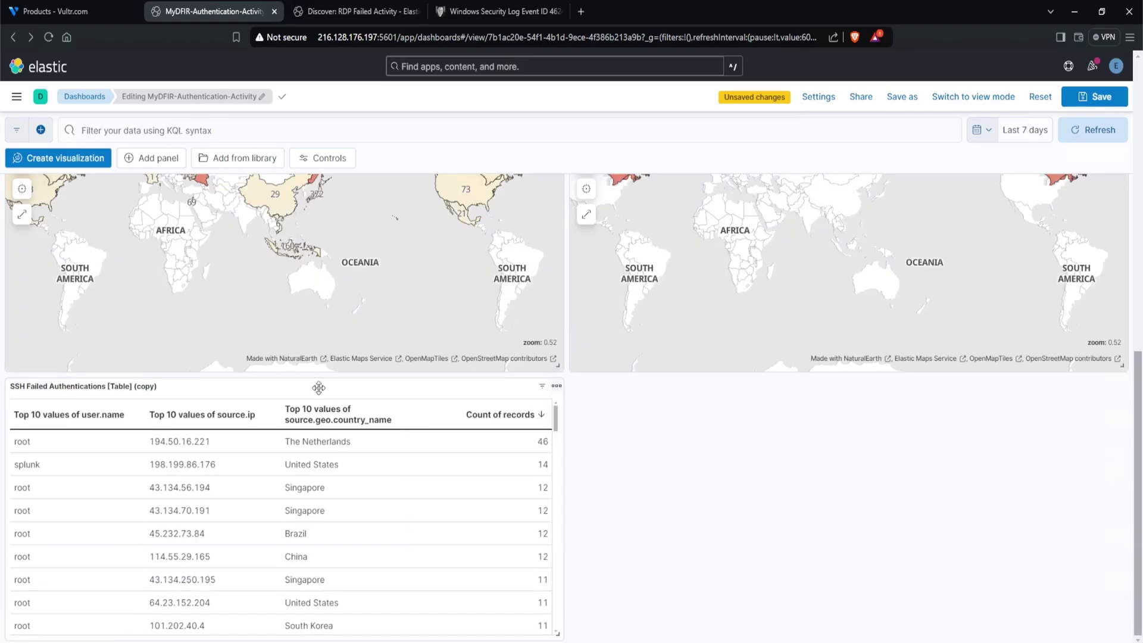
Retitle the copy 'RDP Failed Authentications [Table]'
{"action": "left_click", "coordinate": [82, 394]}
{"action": "left_click_drag", "start_coordinate": [1095, 228], "coordinate": [1065, 228]}
{"action": "key", "text": "BackSpace"}
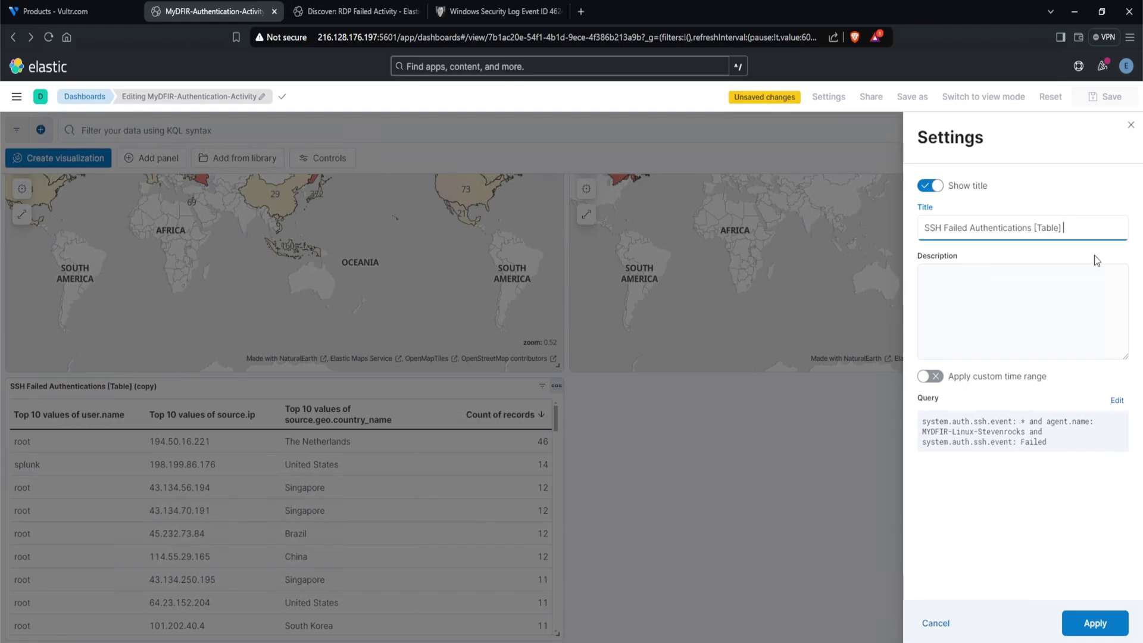
{"action": "left_click_drag", "start_coordinate": [925, 229], "coordinate": [943, 229]}
{"action": "type", "text": "R"}
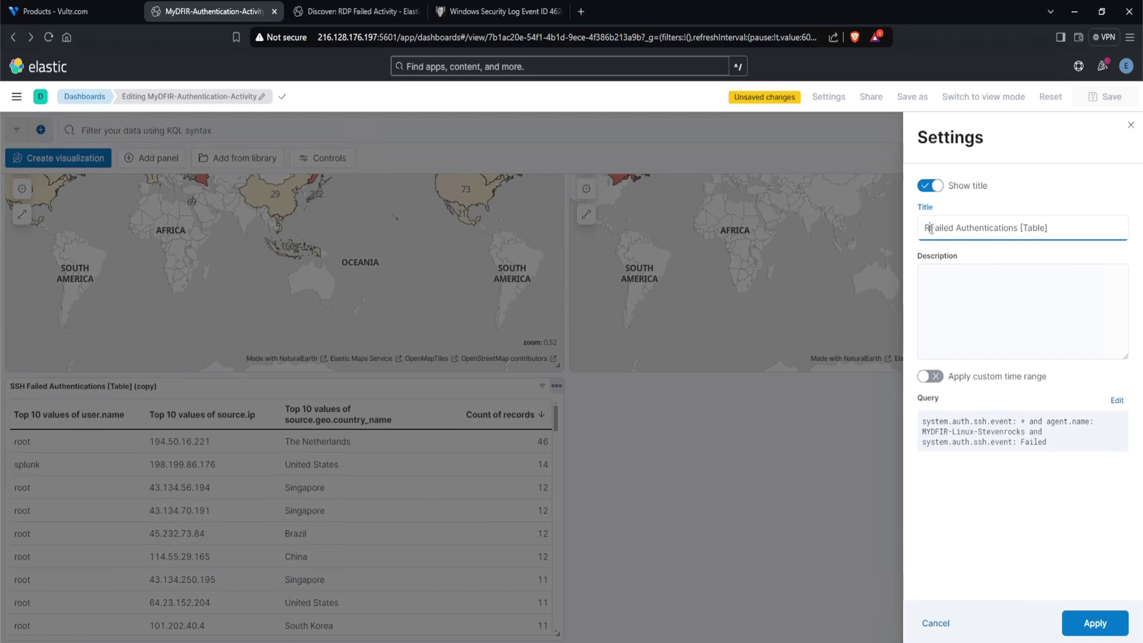
{"action": "type", "text": "DP"}
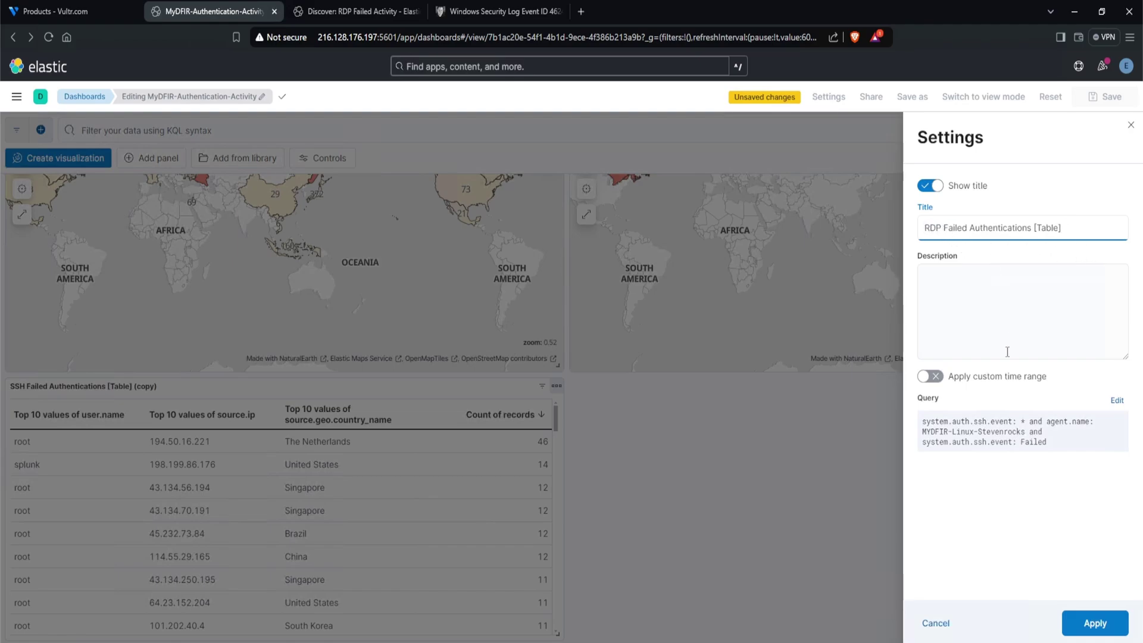
{"action": "left_click", "coordinate": [1094, 623]}
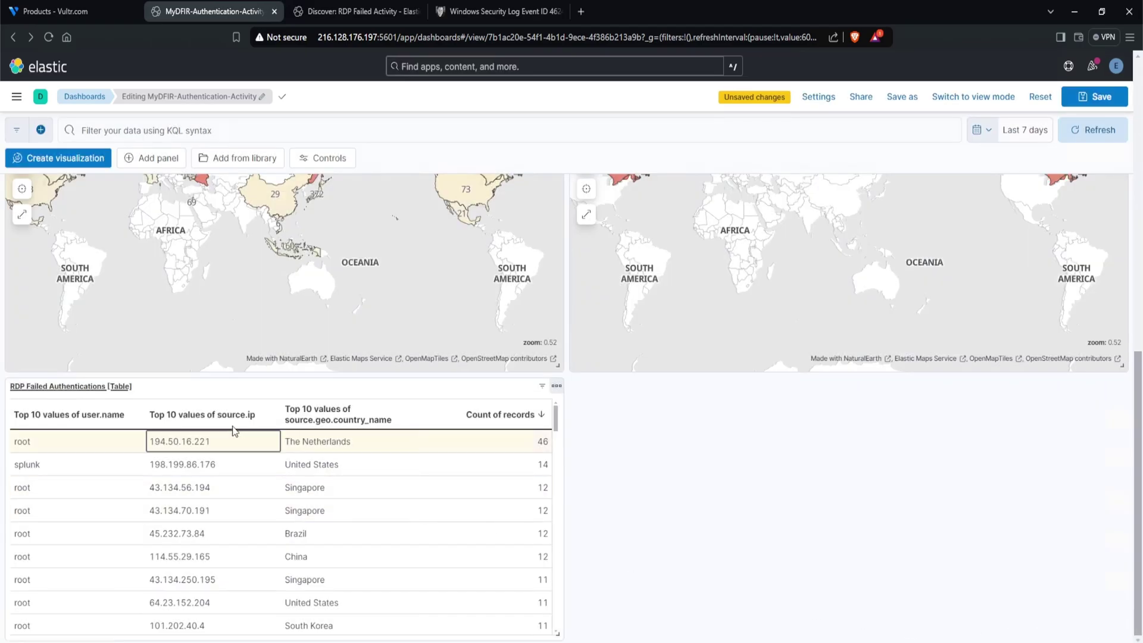
Replace its Lens query with the Windows event code 4625 failed-logon query
{"action": "left_click", "coordinate": [84, 387]}
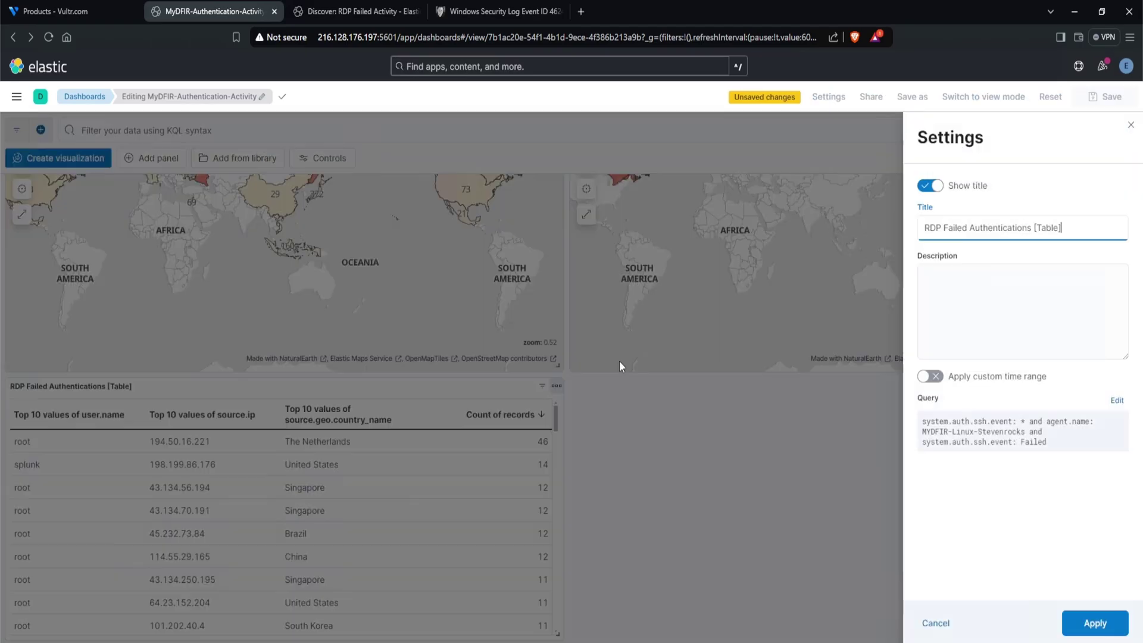
{"action": "left_click", "coordinate": [1116, 402]}
{"action": "left_click", "coordinate": [322, 601]}
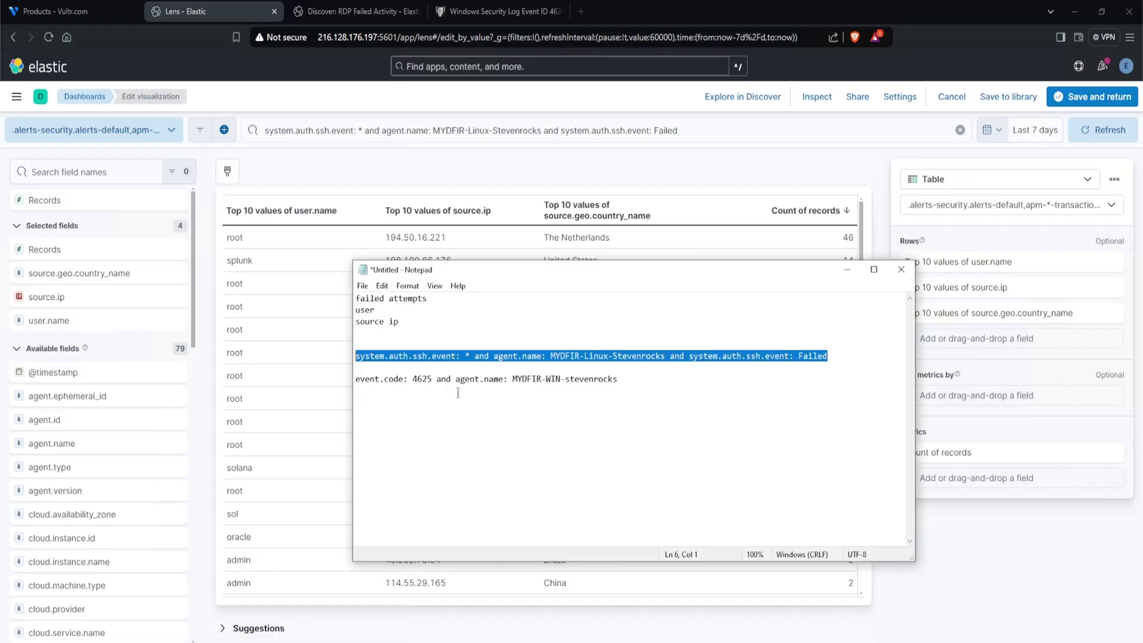
{"action": "left_click", "coordinate": [458, 393]}
{"action": "left_click_drag", "start_coordinate": [618, 381], "coordinate": [356, 380]}
{"action": "key", "text": "ctrl+c"}
{"action": "left_click", "coordinate": [357, 384]}
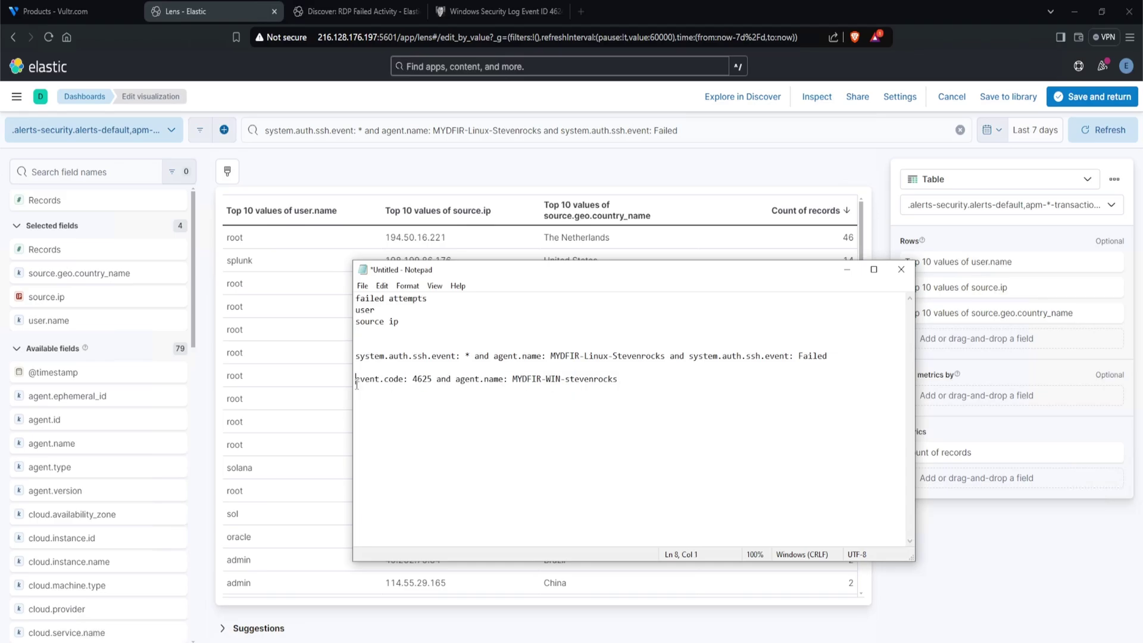
{"action": "left_click", "coordinate": [554, 130]}
{"action": "key", "text": "ctrl+a"}
{"action": "key", "text": "ctrl+v"}
{"action": "key", "text": "Return"}
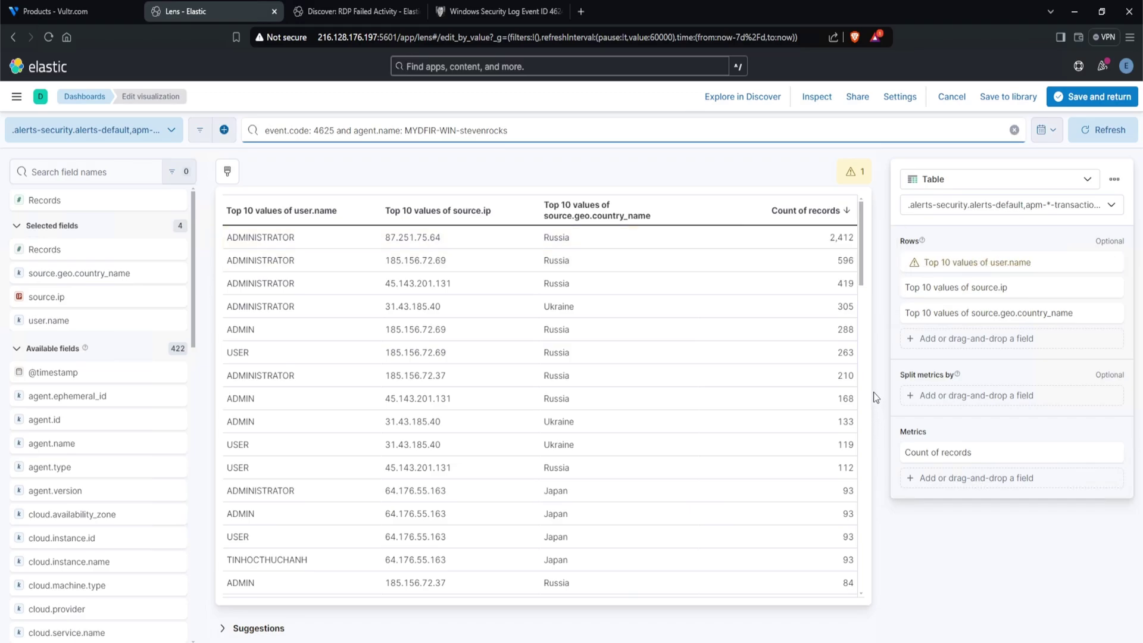
{"action": "mouse_move", "coordinate": [922, 263]}
Save the RDP failed table, duplicate it, and retitle the copy 'RDP Successful Authentications [Table]'
{"action": "left_click", "coordinate": [1097, 99]}
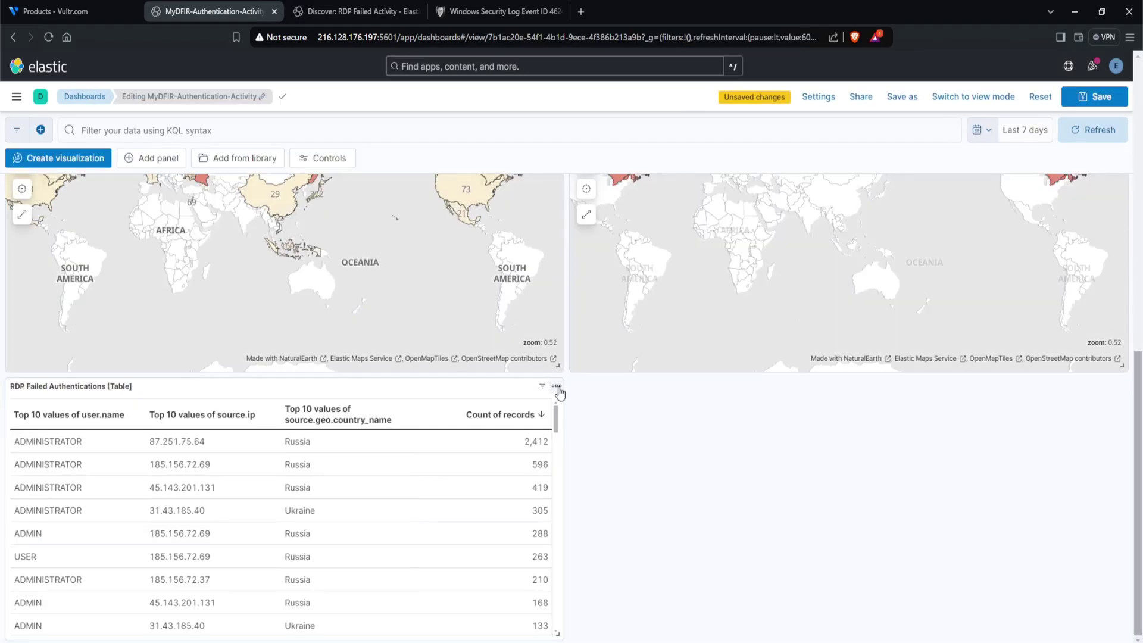
{"action": "left_click", "coordinate": [556, 387]}
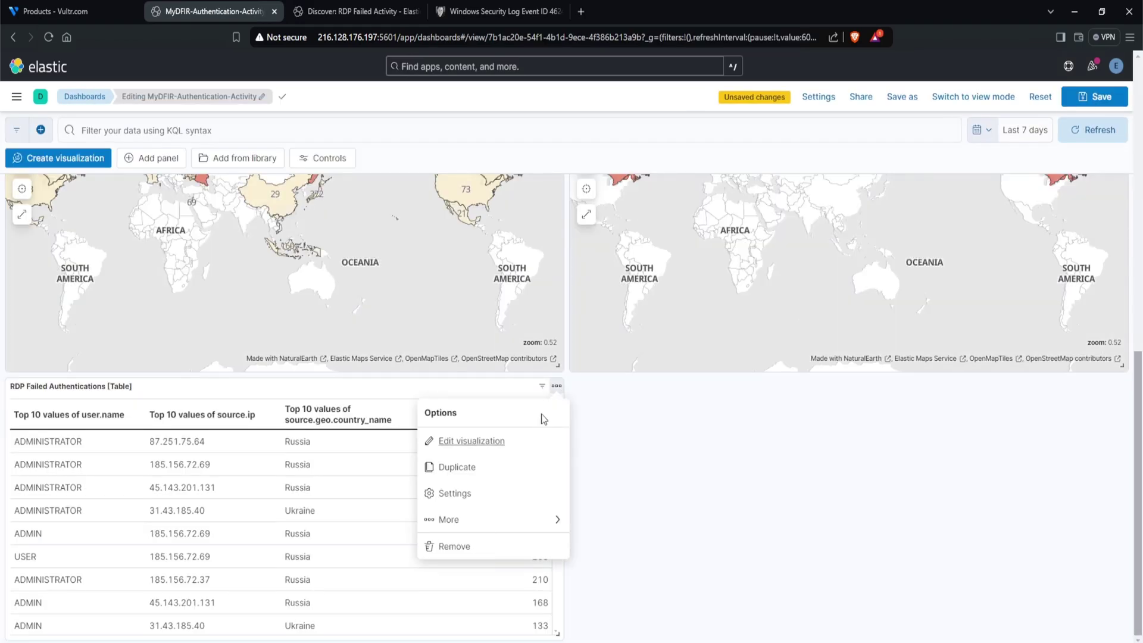
{"action": "left_click", "coordinate": [508, 475]}
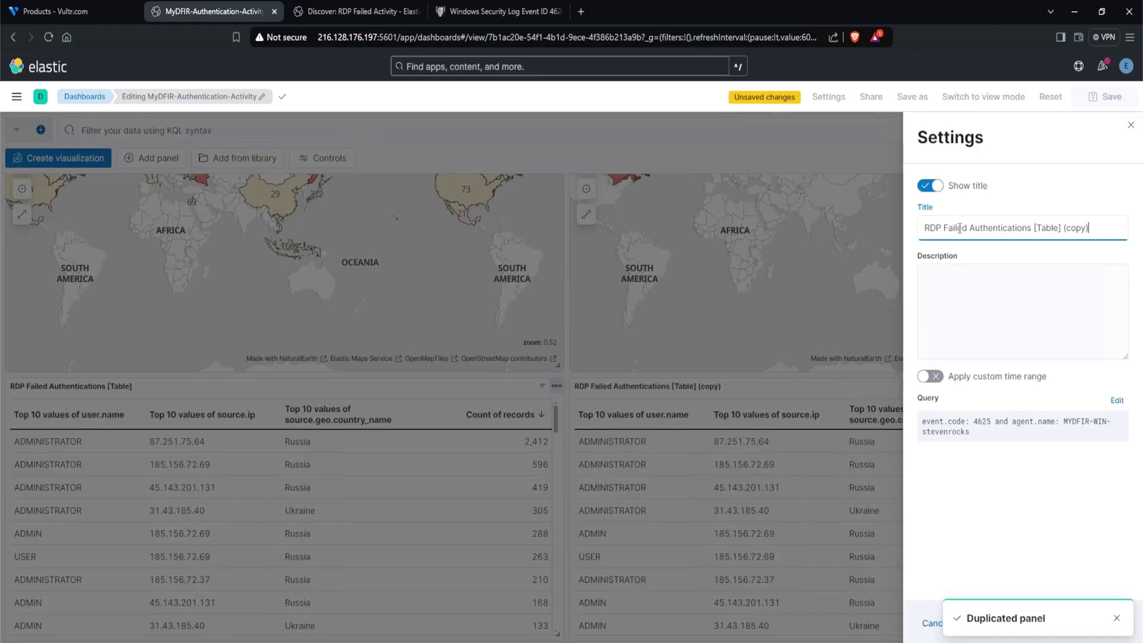
{"action": "double_click", "coordinate": [959, 228]}
{"action": "type", "text": "Successful"}
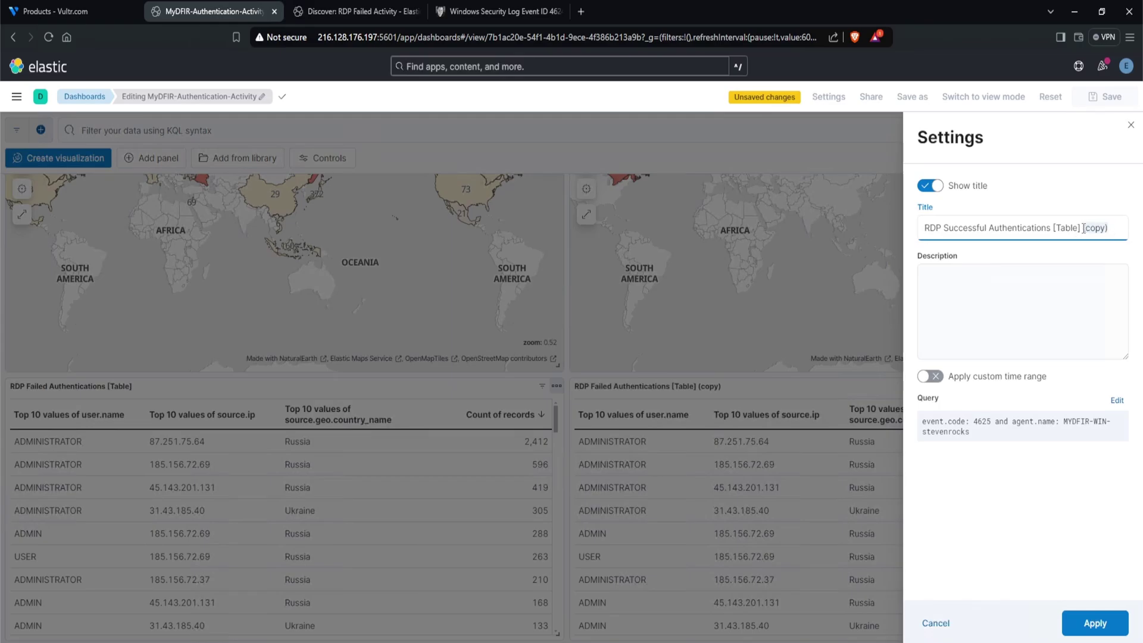
{"action": "key", "text": "BackSpace"}
{"action": "left_click", "coordinate": [1095, 623]}
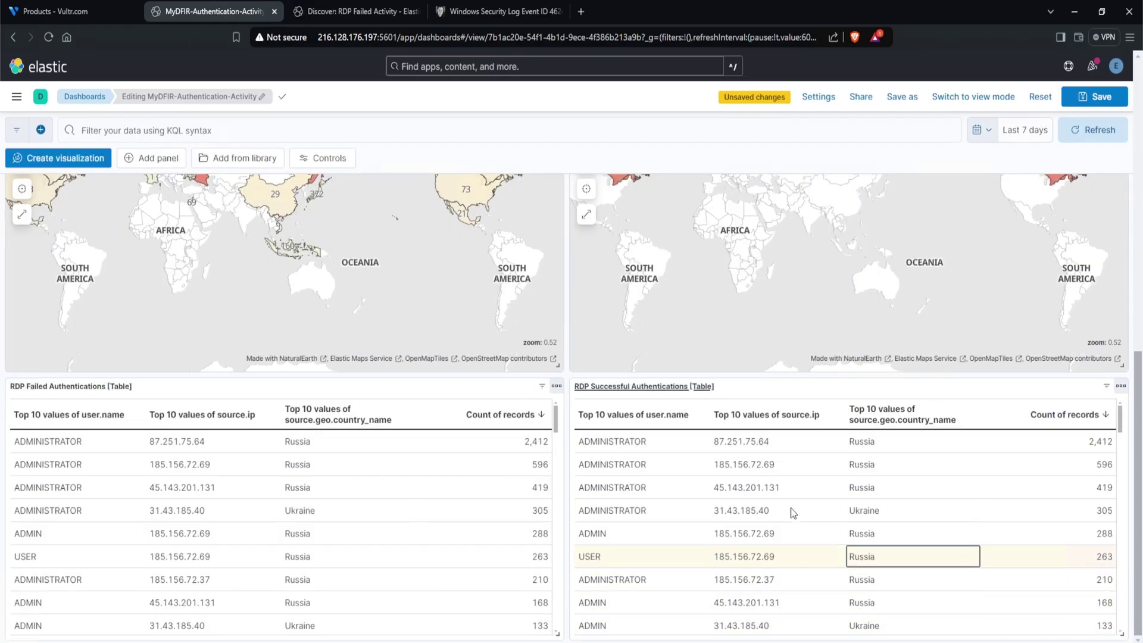
Give the copy the 4624 successful-logon query (logon type 10 or 7) and save it to the dashboard
{"action": "scroll", "coordinate": [792, 580], "scroll_direction": "up", "scroll_amount": 2}
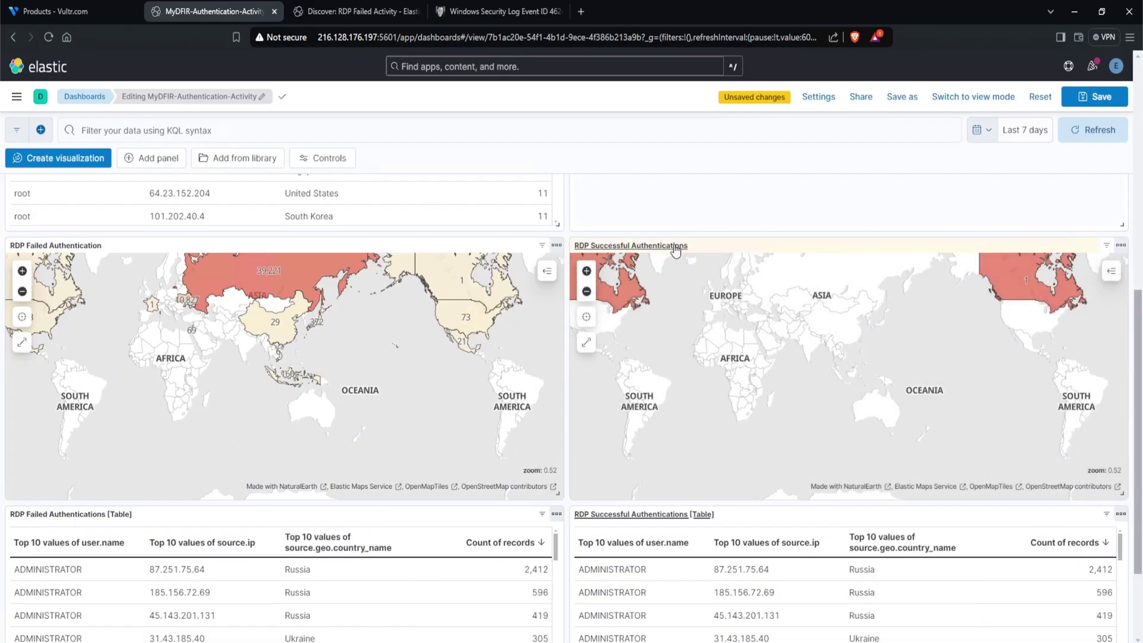
{"action": "left_click", "coordinate": [675, 246]}
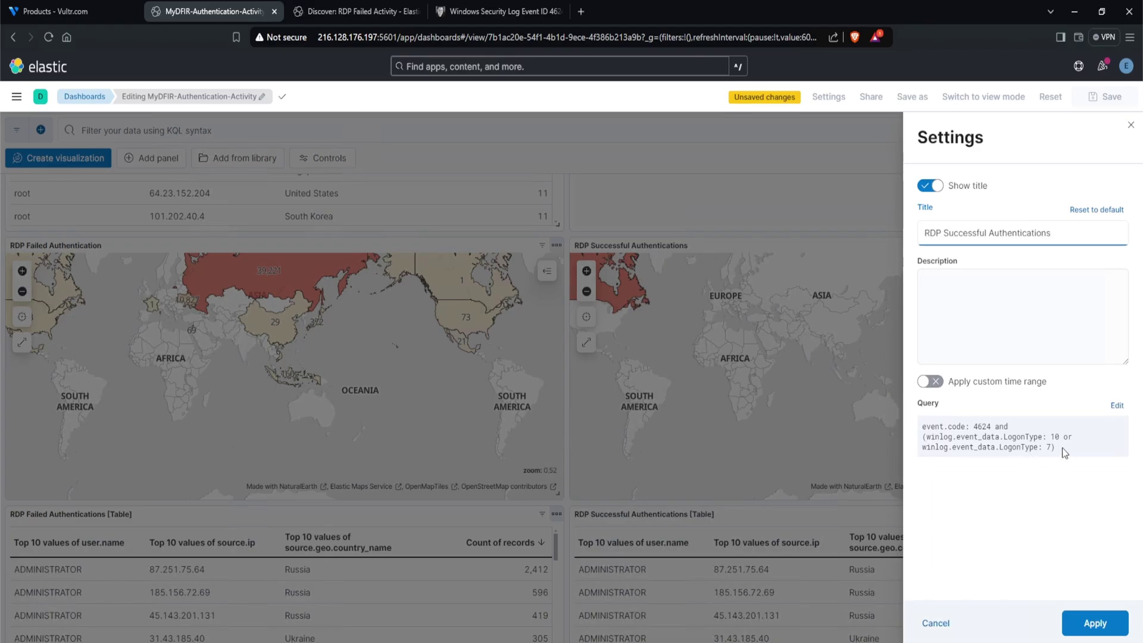
{"action": "left_click_drag", "start_coordinate": [1064, 453], "coordinate": [938, 430]}
{"action": "left_click", "coordinate": [653, 529]}
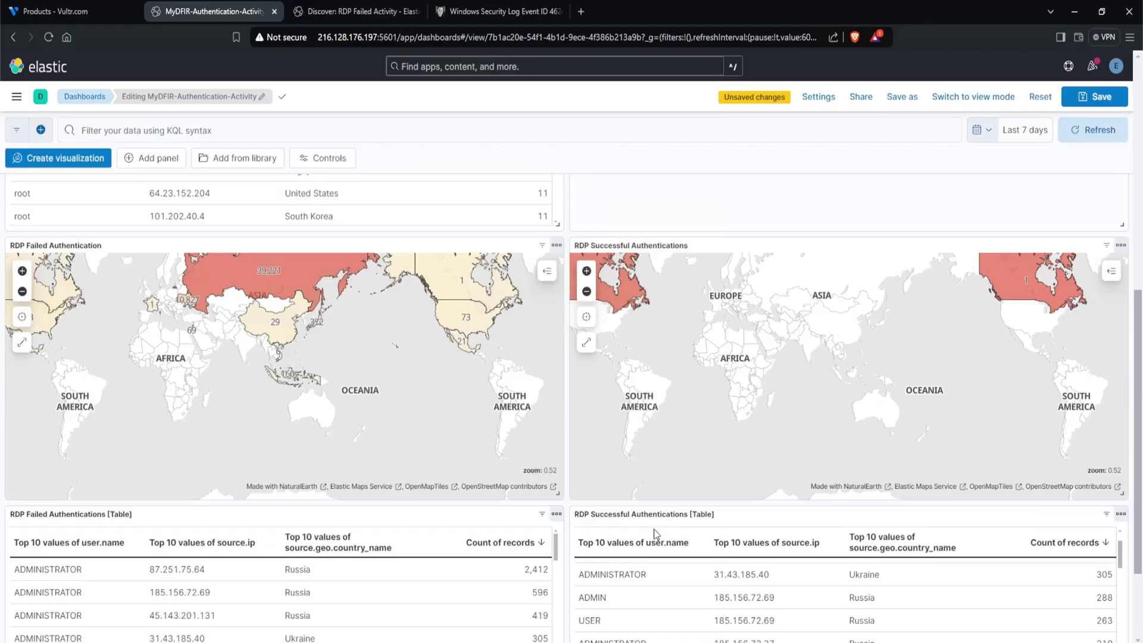
{"action": "left_click", "coordinate": [654, 514]}
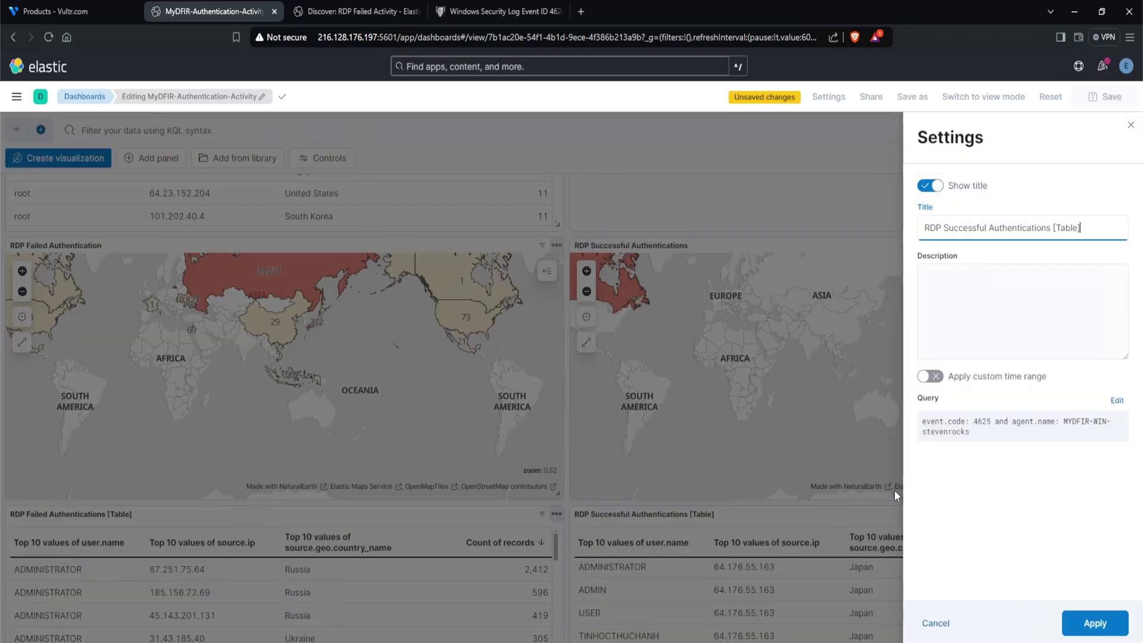
{"action": "left_click", "coordinate": [1108, 406]}
{"action": "type", "text": "event.code: 4624 and (winlog.event_data.LogonType: 10 or winlog.event_data.LogonType: 7)"}
{"action": "left_click", "coordinate": [1105, 136]}
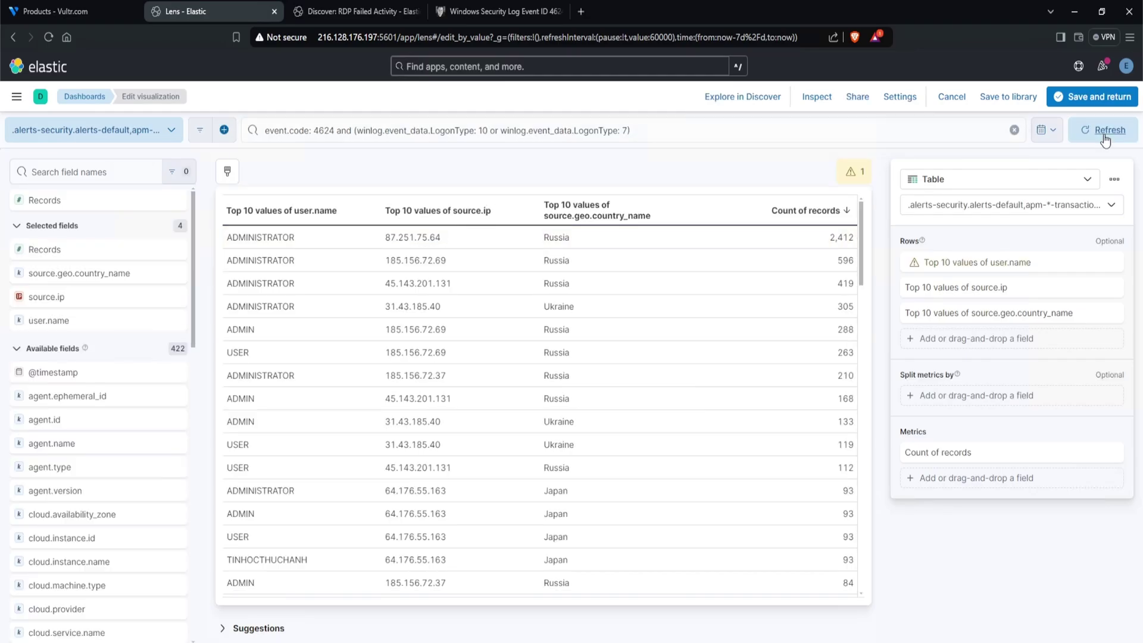
{"action": "left_click", "coordinate": [1098, 97]}
{"action": "mouse_move", "coordinate": [596, 441]}
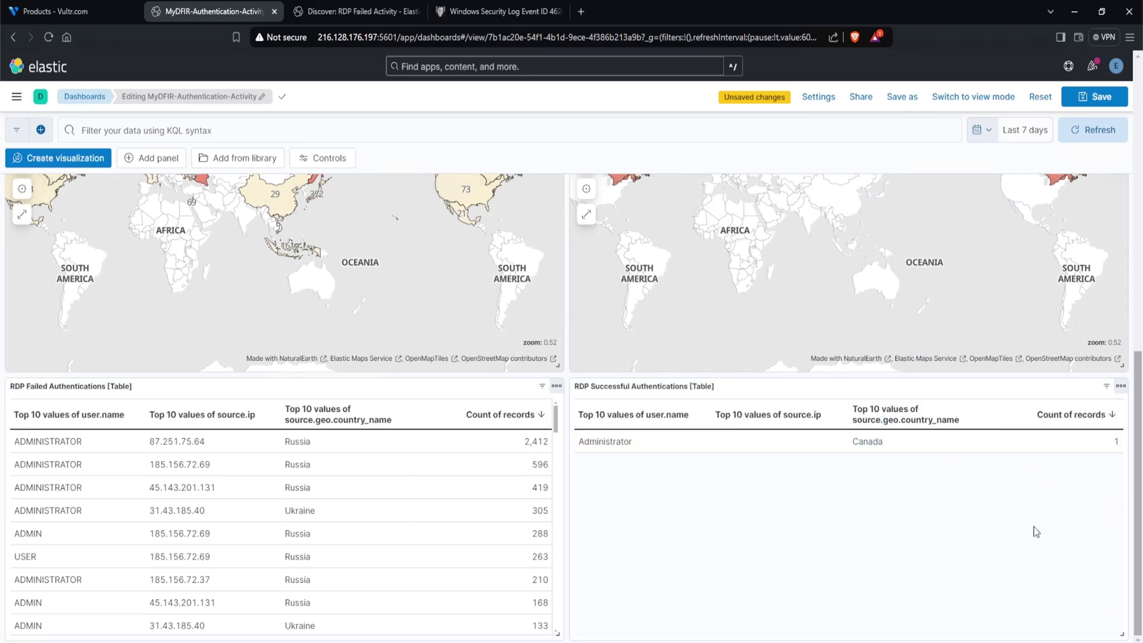
{"action": "scroll", "coordinate": [1033, 526], "scroll_direction": "up", "scroll_amount": 1}
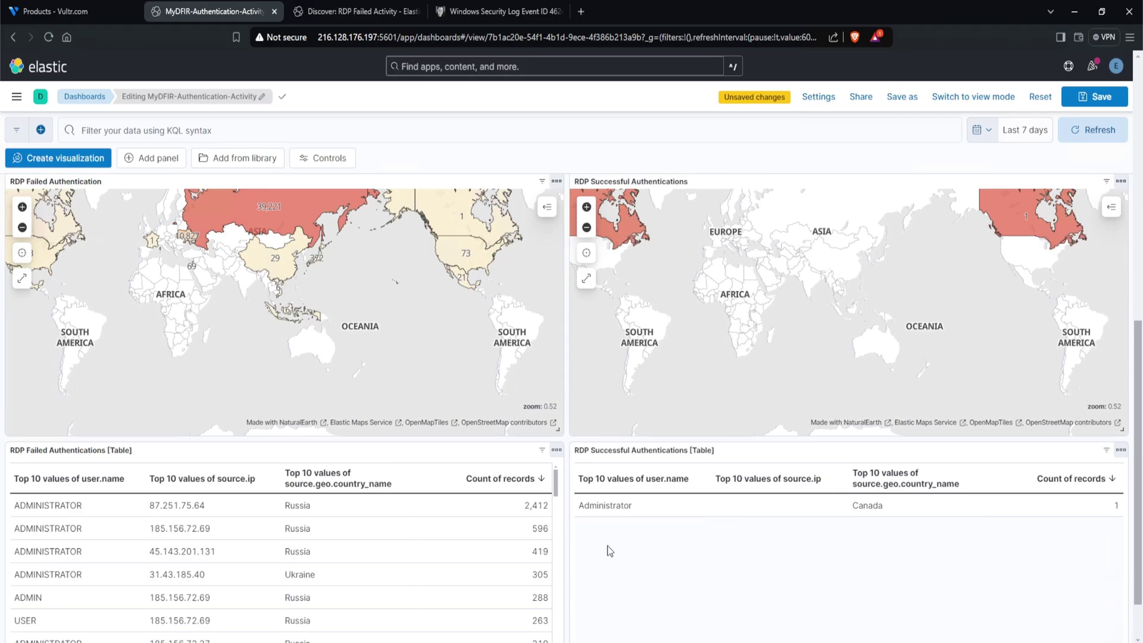
{"action": "scroll", "coordinate": [607, 545], "scroll_direction": "up", "scroll_amount": 8}
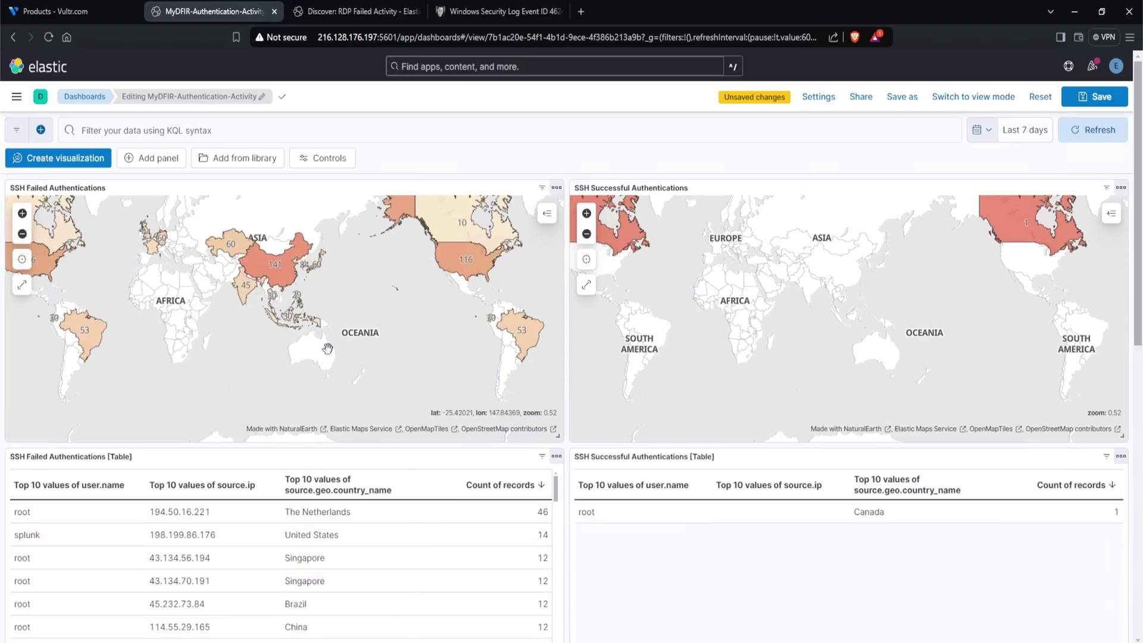
{"action": "mouse_move", "coordinate": [271, 272]}
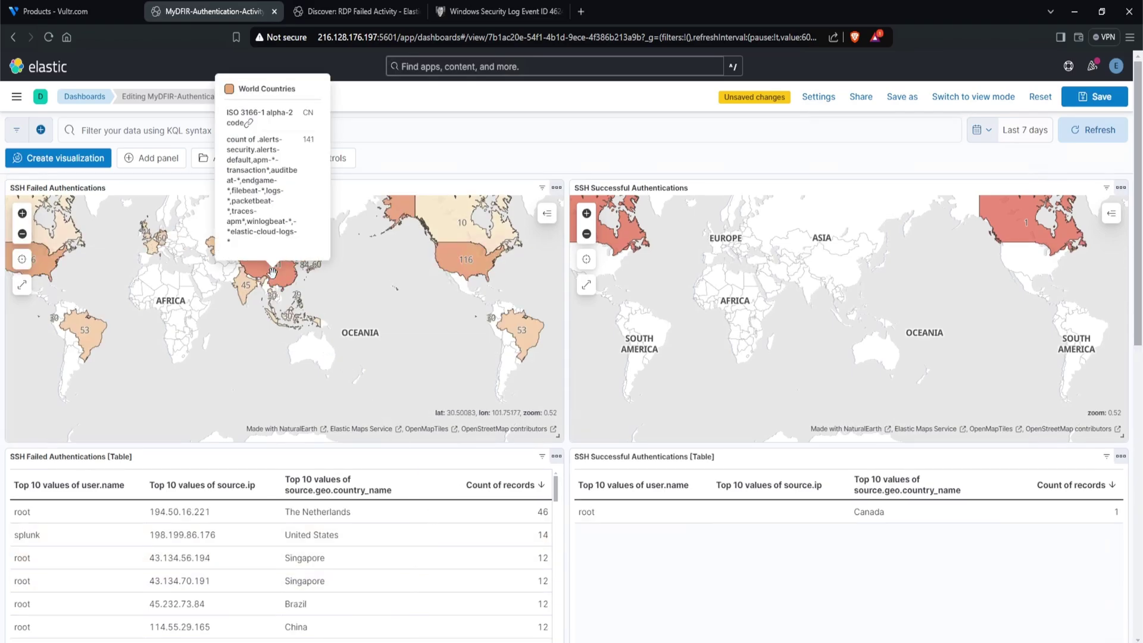
{"action": "scroll", "coordinate": [294, 471], "scroll_direction": "down", "scroll_amount": 4}
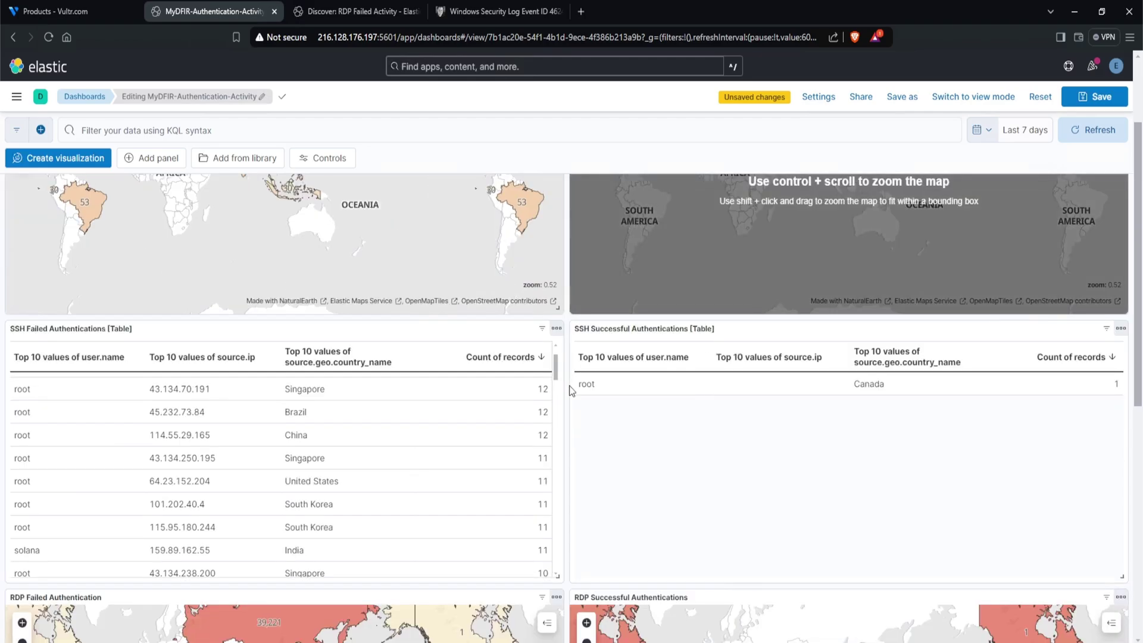
{"action": "scroll", "coordinate": [570, 390], "scroll_direction": "down", "scroll_amount": 1}
{"action": "scroll", "coordinate": [590, 363], "scroll_direction": "down", "scroll_amount": 3}
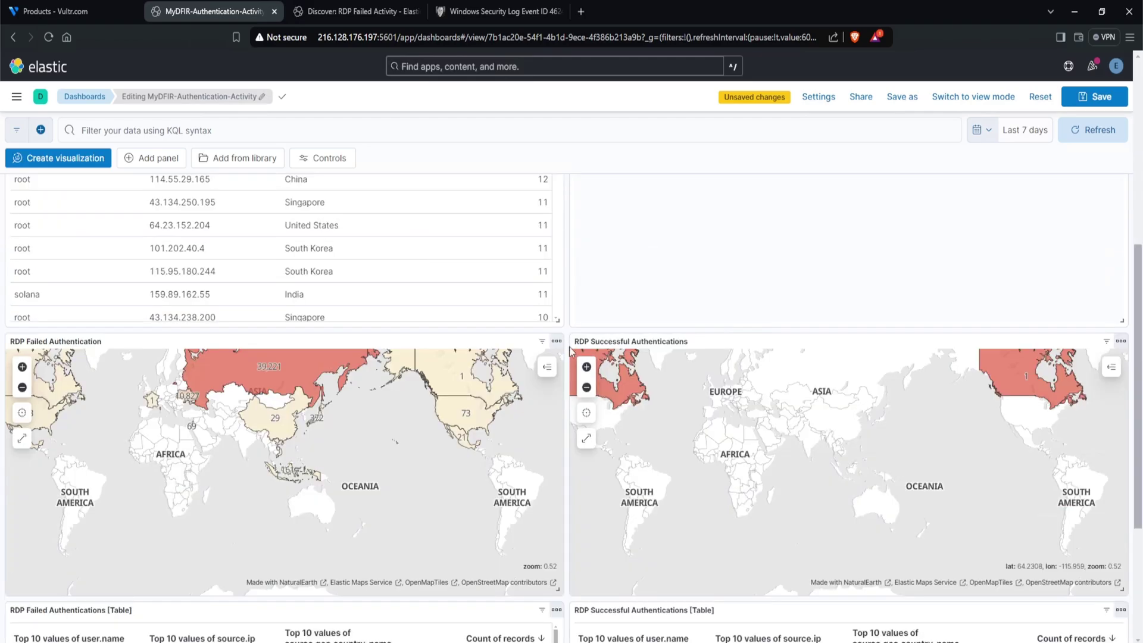
{"action": "scroll", "coordinate": [586, 356], "scroll_direction": "down", "scroll_amount": 1}
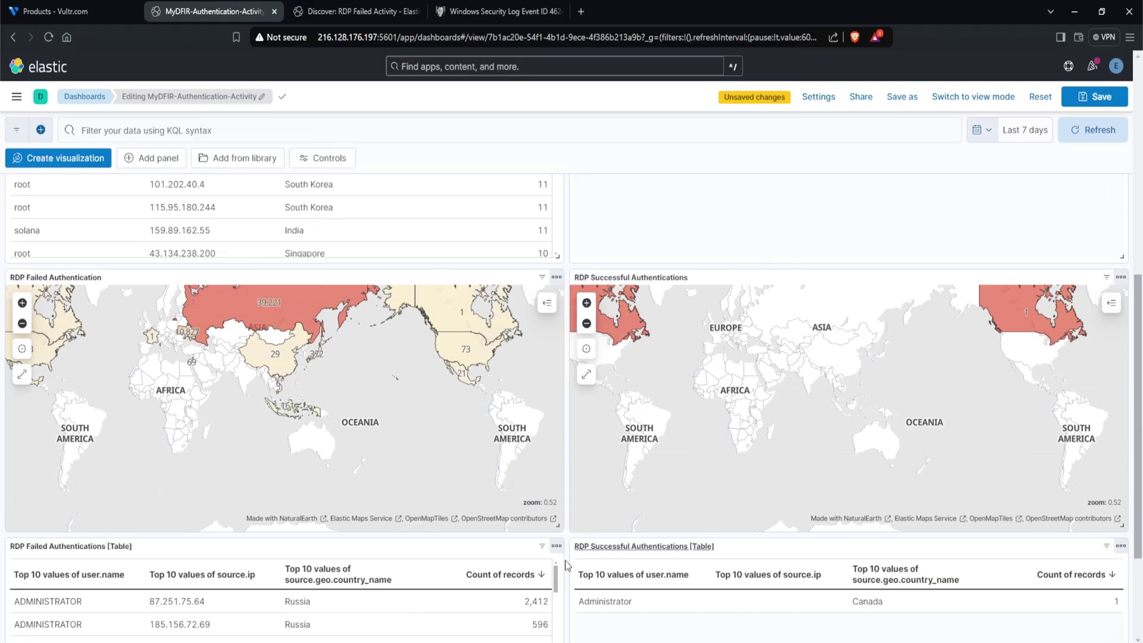
{"action": "scroll", "coordinate": [565, 560], "scroll_direction": "down", "scroll_amount": 3}
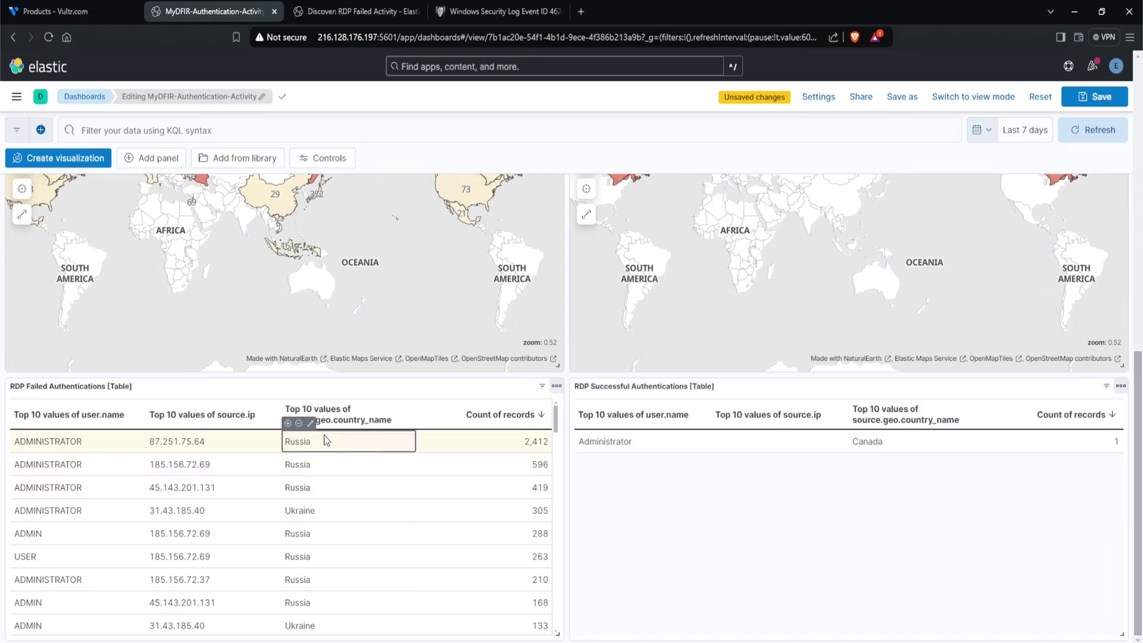
{"action": "left_click", "coordinate": [527, 447]}
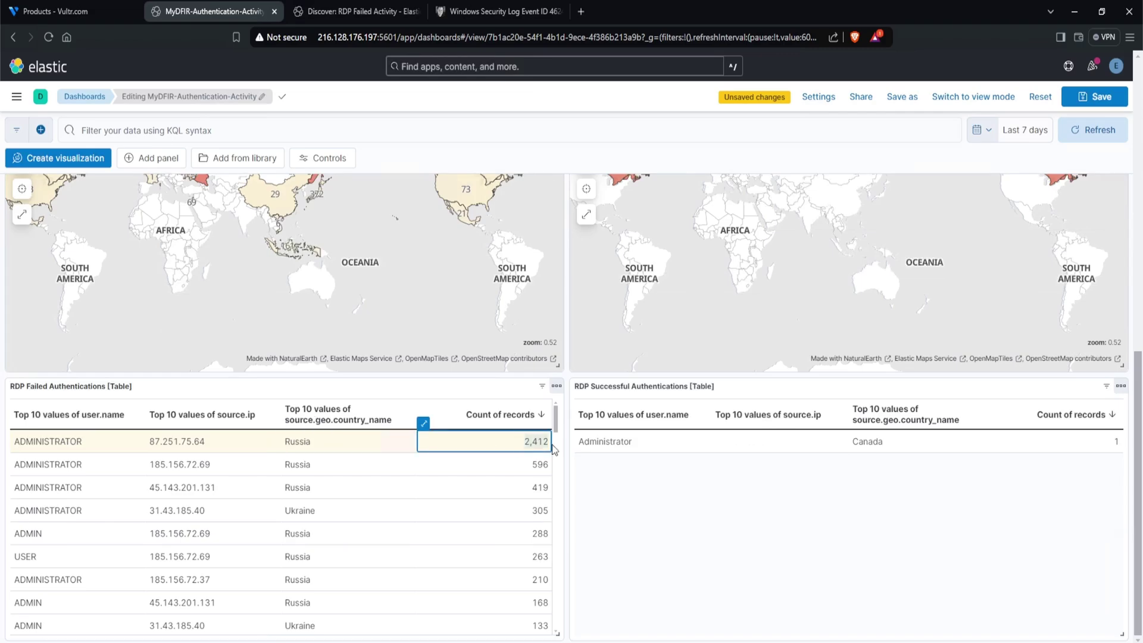
{"action": "left_click", "coordinate": [691, 498]}
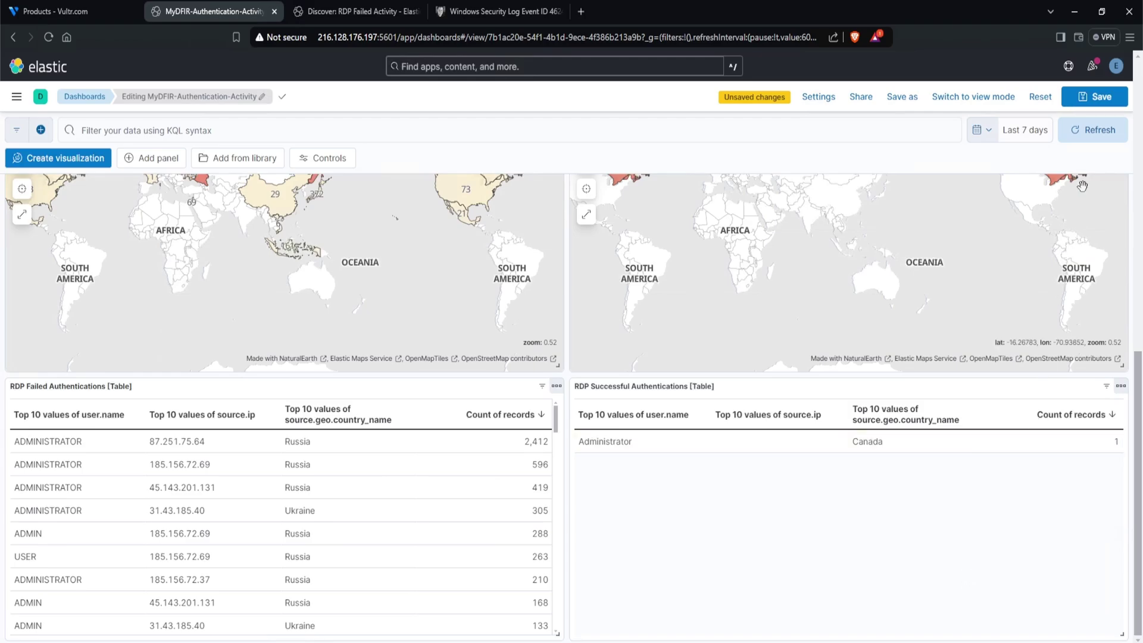
{"action": "left_click", "coordinate": [1102, 97]}
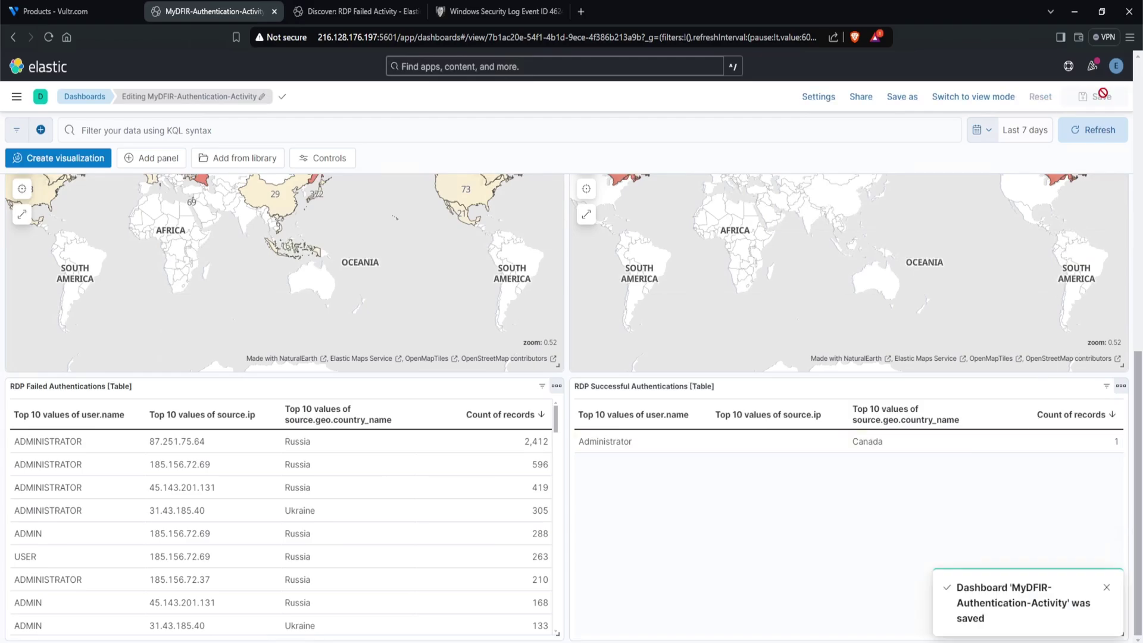